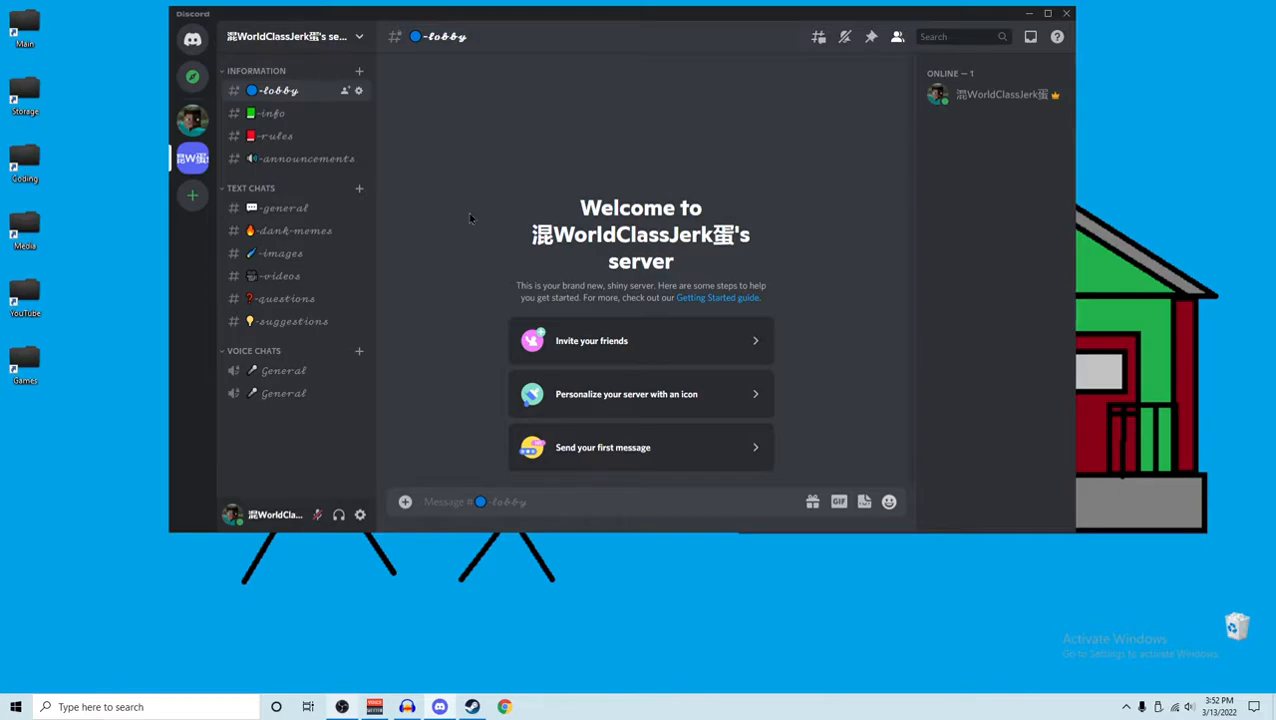
pyautogui.click(335, 40)
pyautogui.click(340, 121)
pyautogui.click(352, 113)
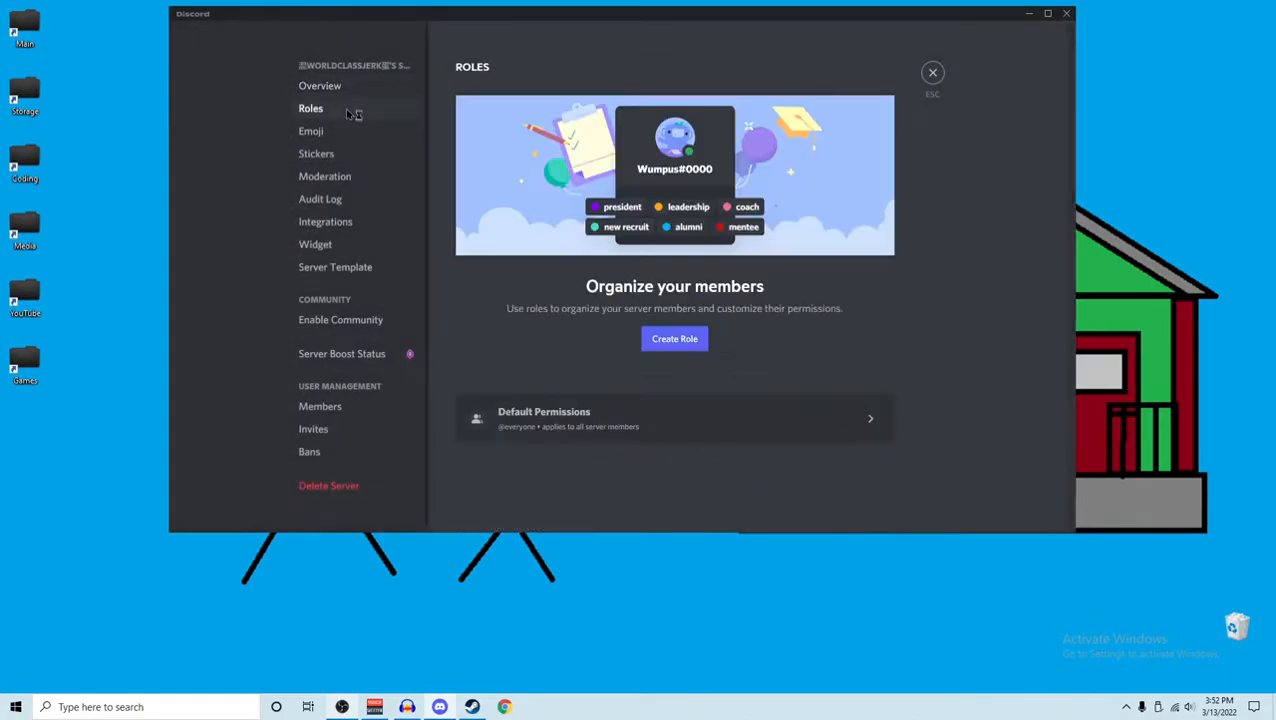
pyautogui.click(678, 433)
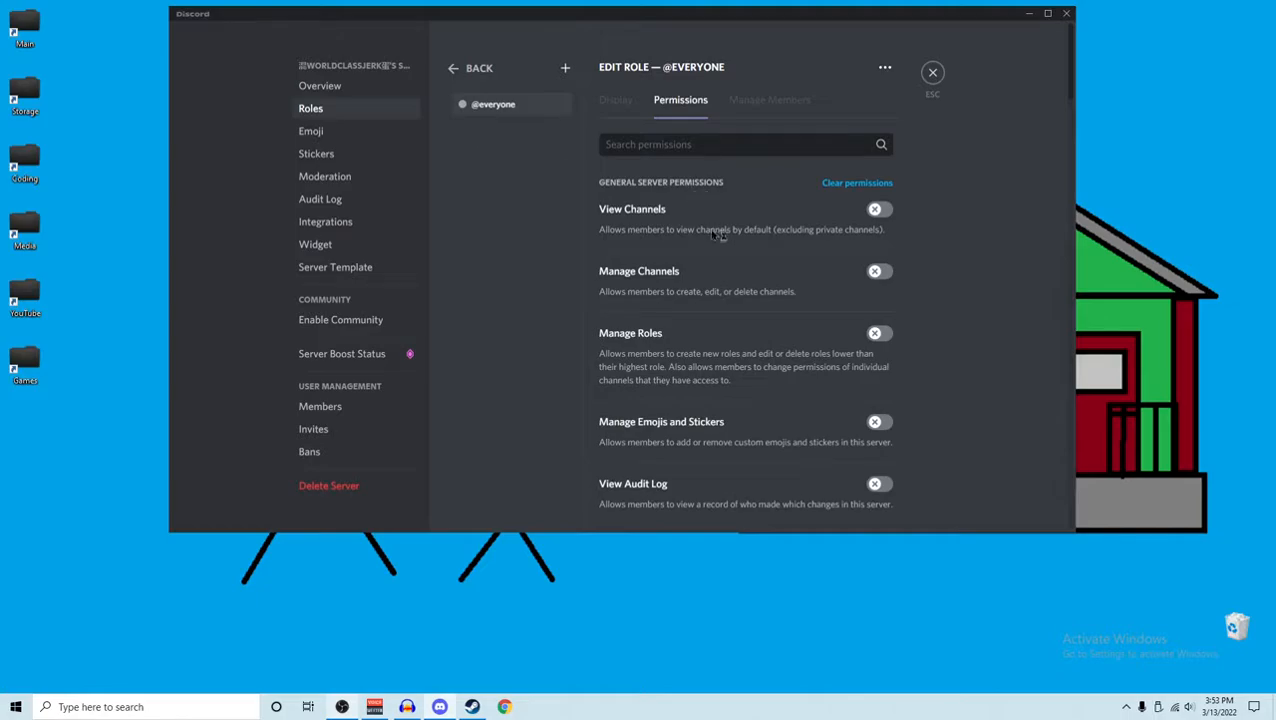
pyautogui.scroll(-5, 718, 242)
pyautogui.scroll(3, 718, 245)
pyautogui.scroll(2, 718, 245)
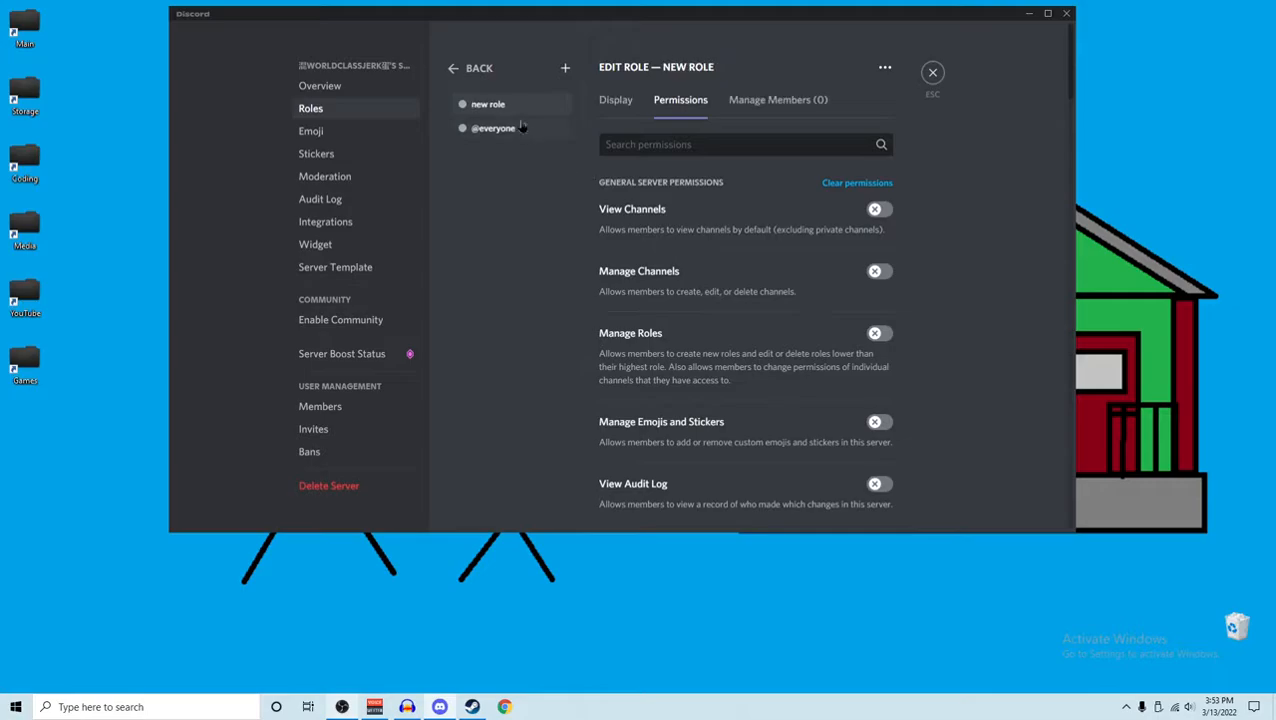
pyautogui.click(515, 129)
pyautogui.scroll(-4, 736, 319)
pyautogui.scroll(-15, 736, 319)
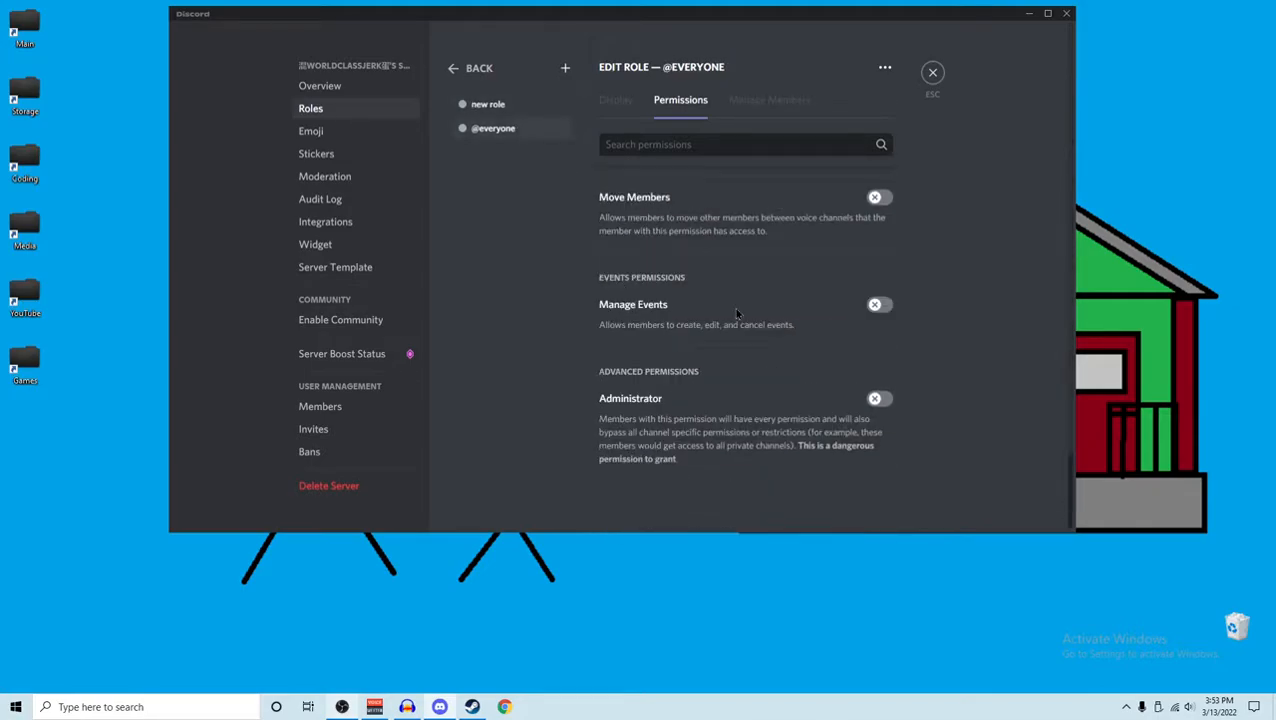
pyautogui.scroll(8, 734, 307)
pyautogui.scroll(7, 736, 305)
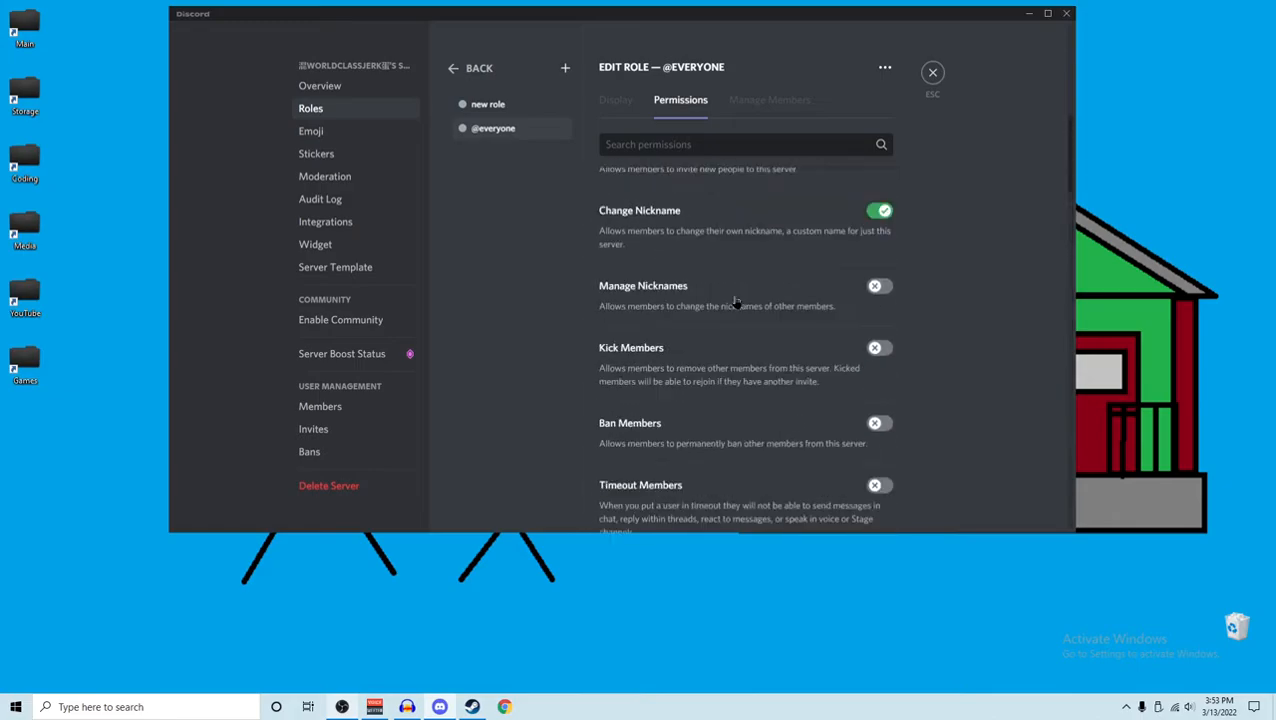
pyautogui.scroll(-5, 735, 302)
pyautogui.scroll(-6, 735, 301)
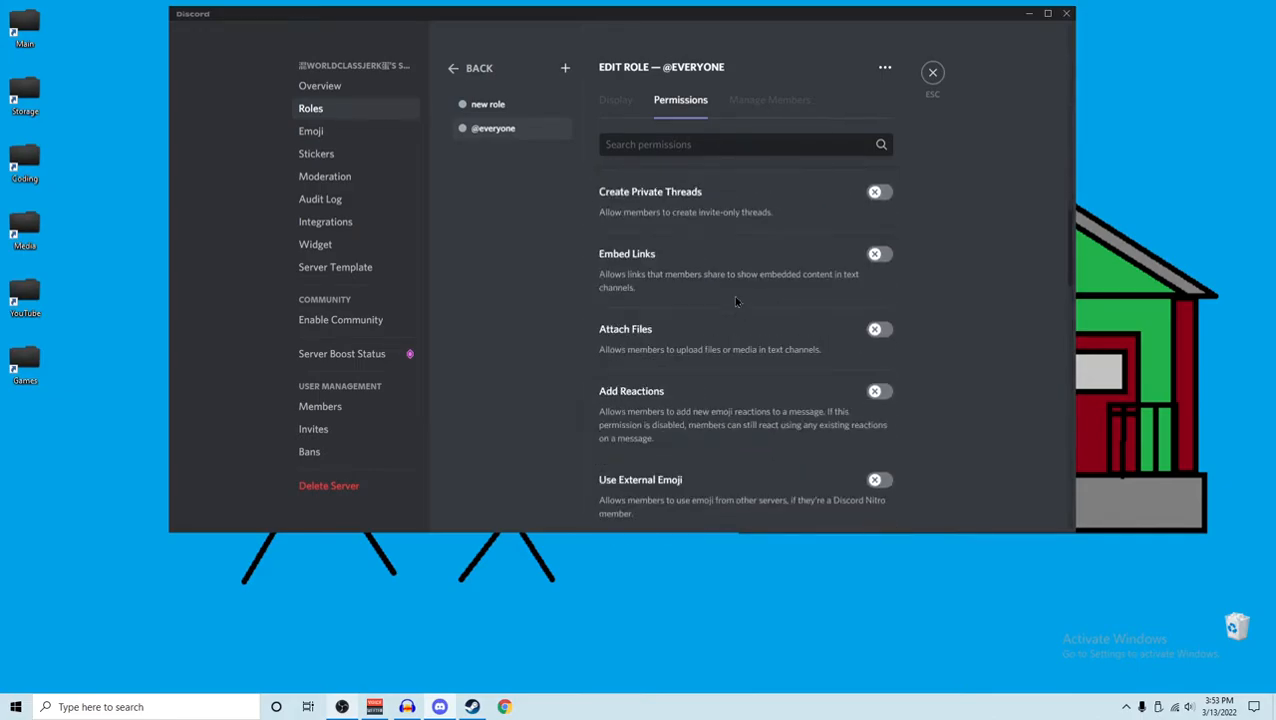
pyautogui.scroll(4, 735, 302)
pyautogui.scroll(8, 735, 302)
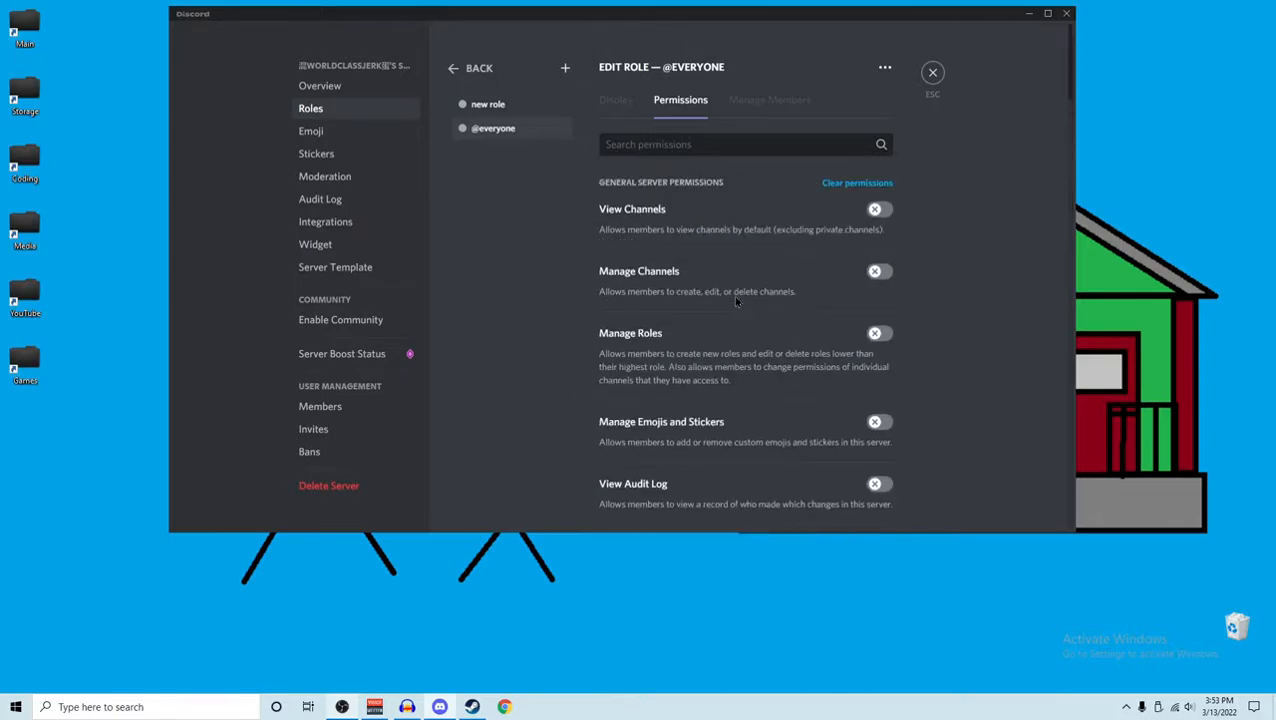
pyautogui.scroll(-5, 735, 300)
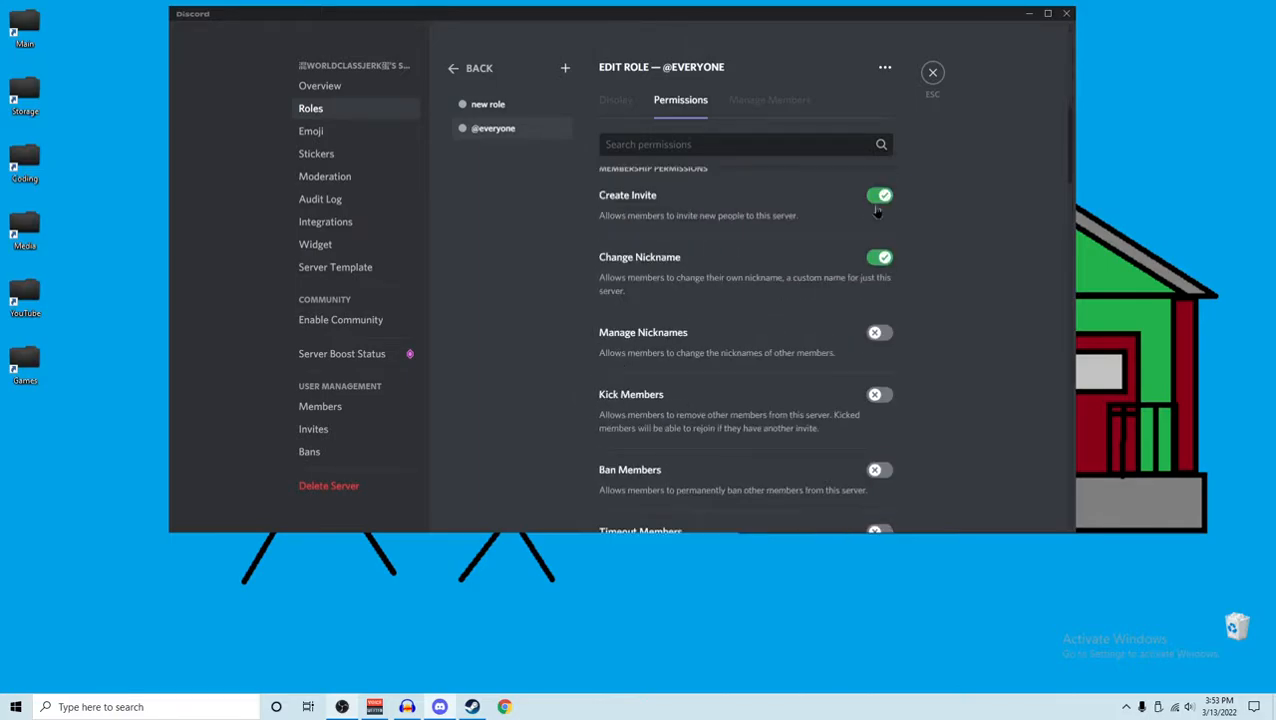
# Look through the new role's general, membership and text channel permissions
pyautogui.click(520, 111)
pyautogui.scroll(5, 795, 345)
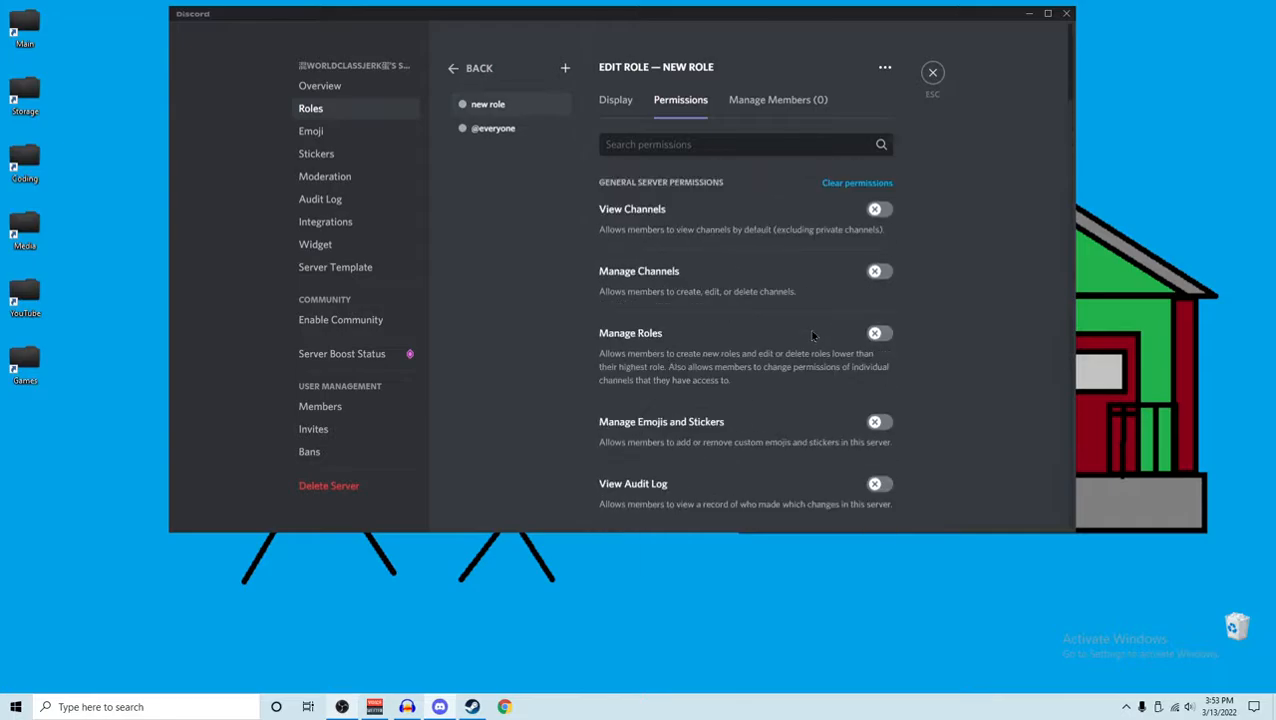
pyautogui.scroll(-10, 813, 320)
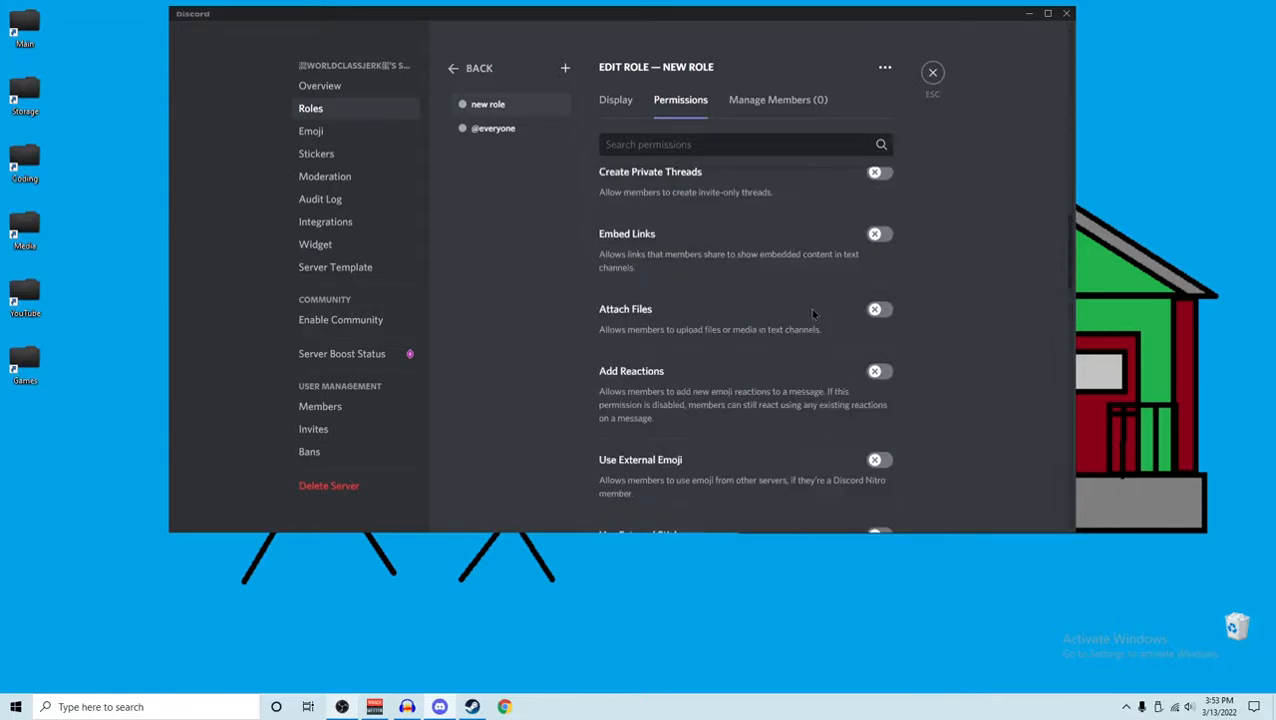
pyautogui.scroll(6, 815, 310)
pyautogui.scroll(2, 824, 287)
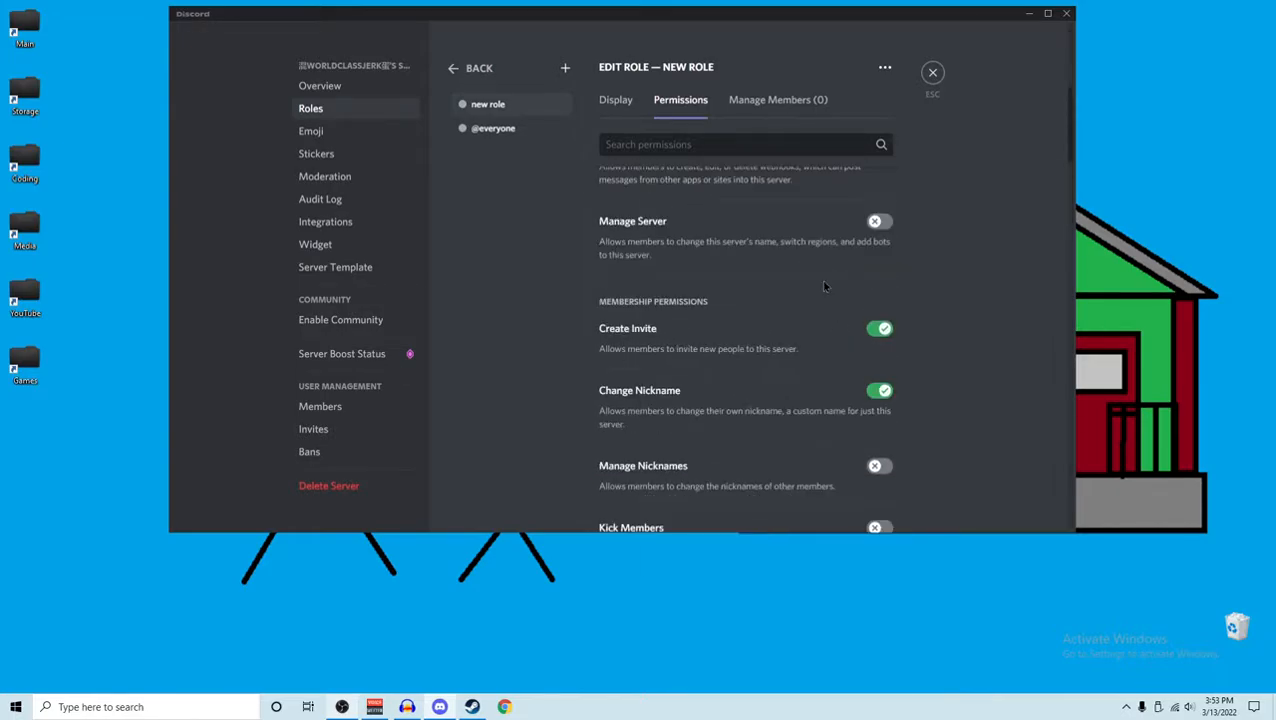
pyautogui.scroll(4, 826, 286)
# Rename the new role as Members and save the change
pyautogui.click(615, 99)
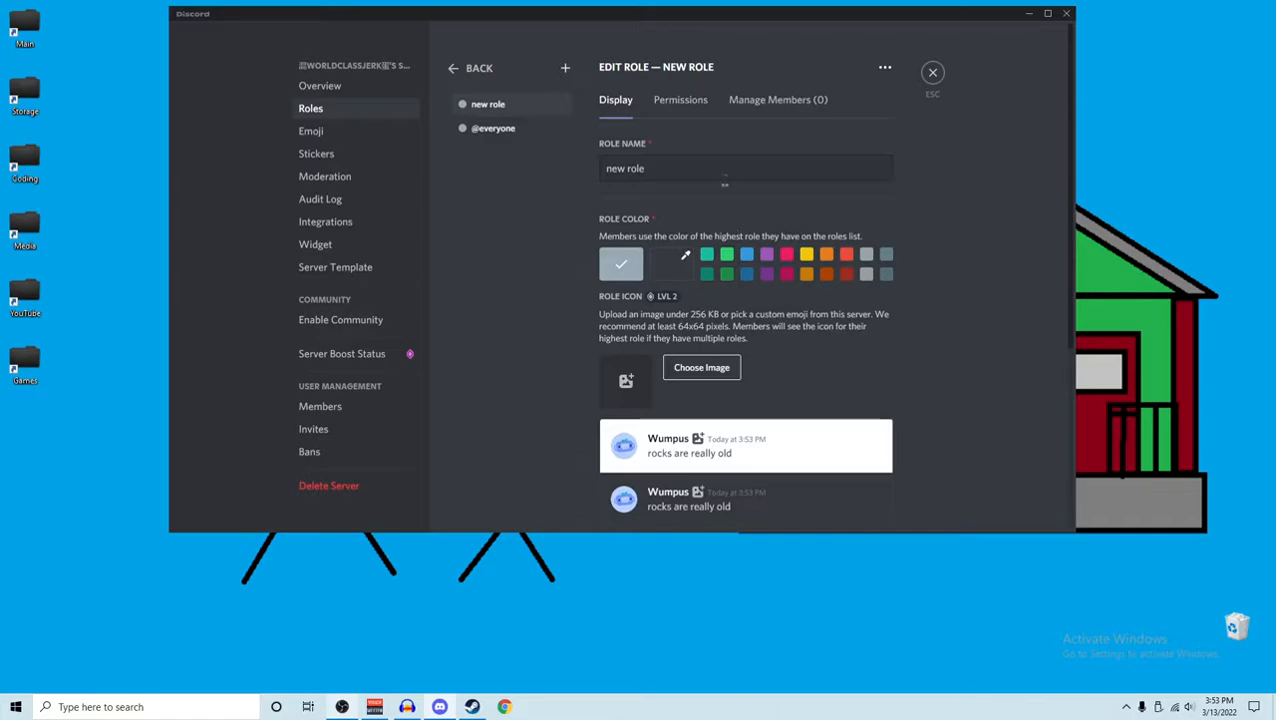
pyautogui.moveTo(723, 168); pyautogui.dragTo(531, 170)
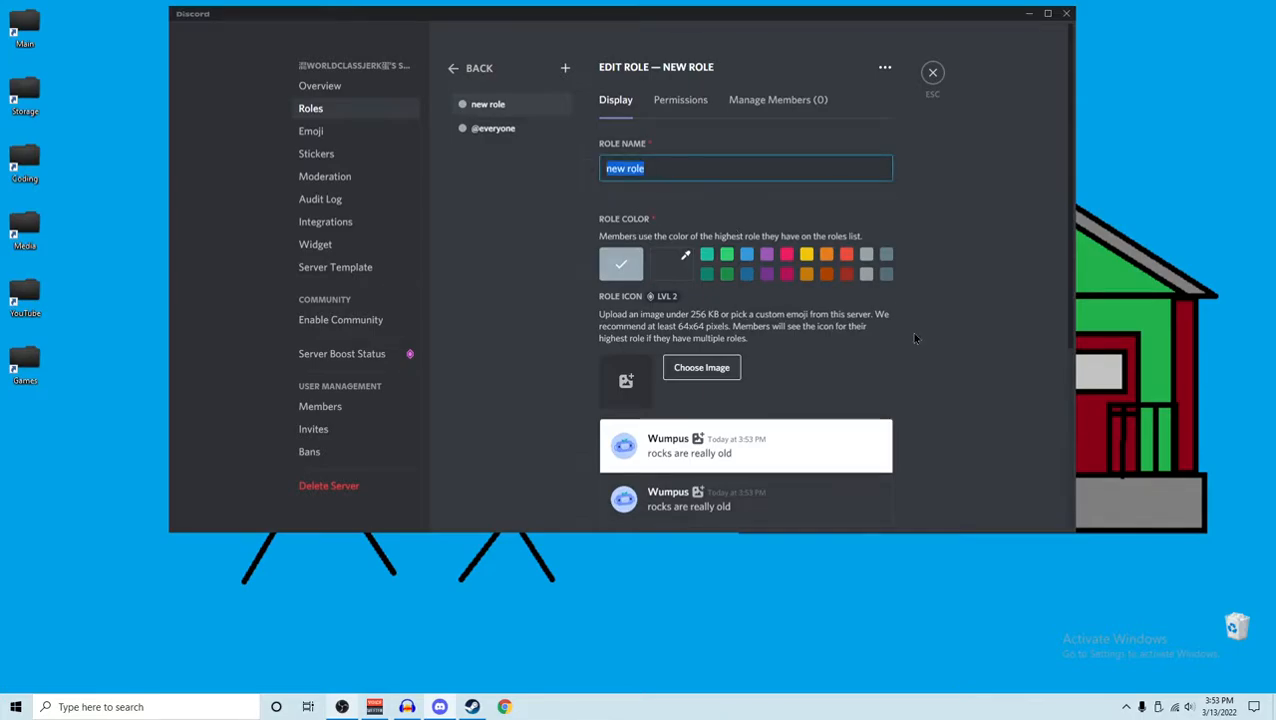
pyautogui.write('Member')
pyautogui.press('BackSpace')
pyautogui.press('BackSpace')
pyautogui.press('BackSpace')
pyautogui.press('BackSpace')
pyautogui.press('BackSpace')
pyautogui.press('BackSpace')
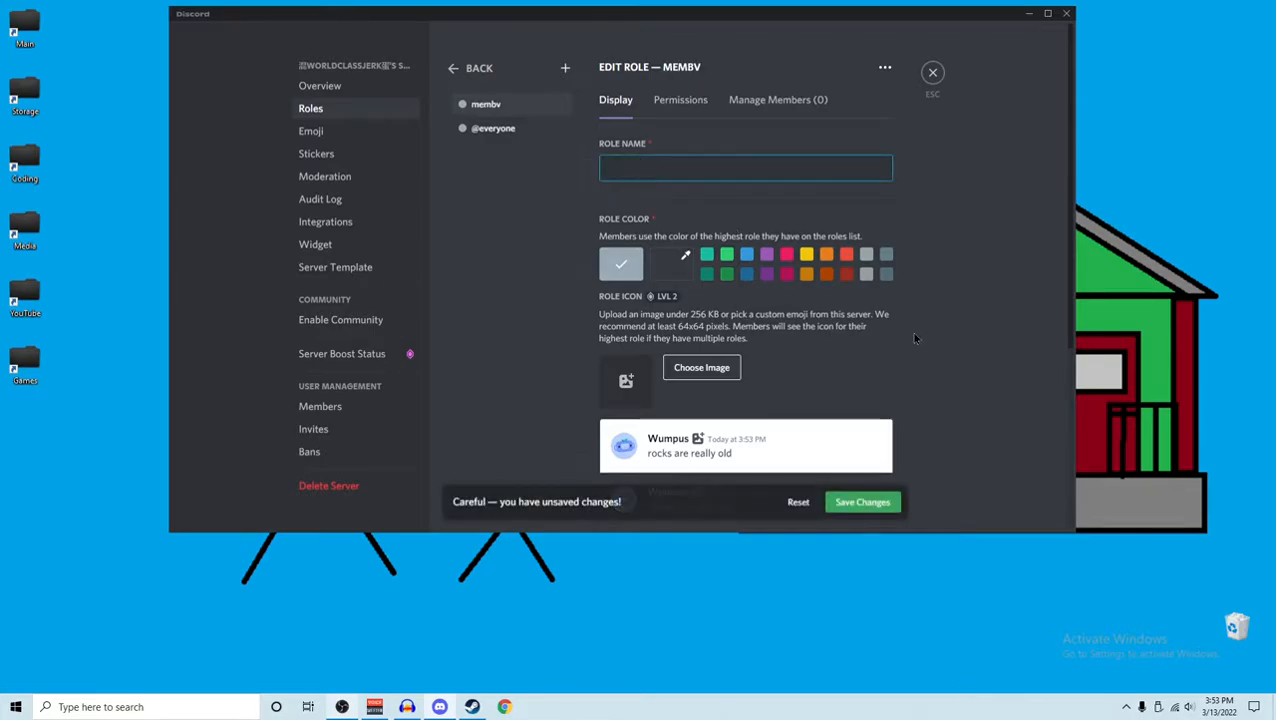
pyautogui.write('Members')
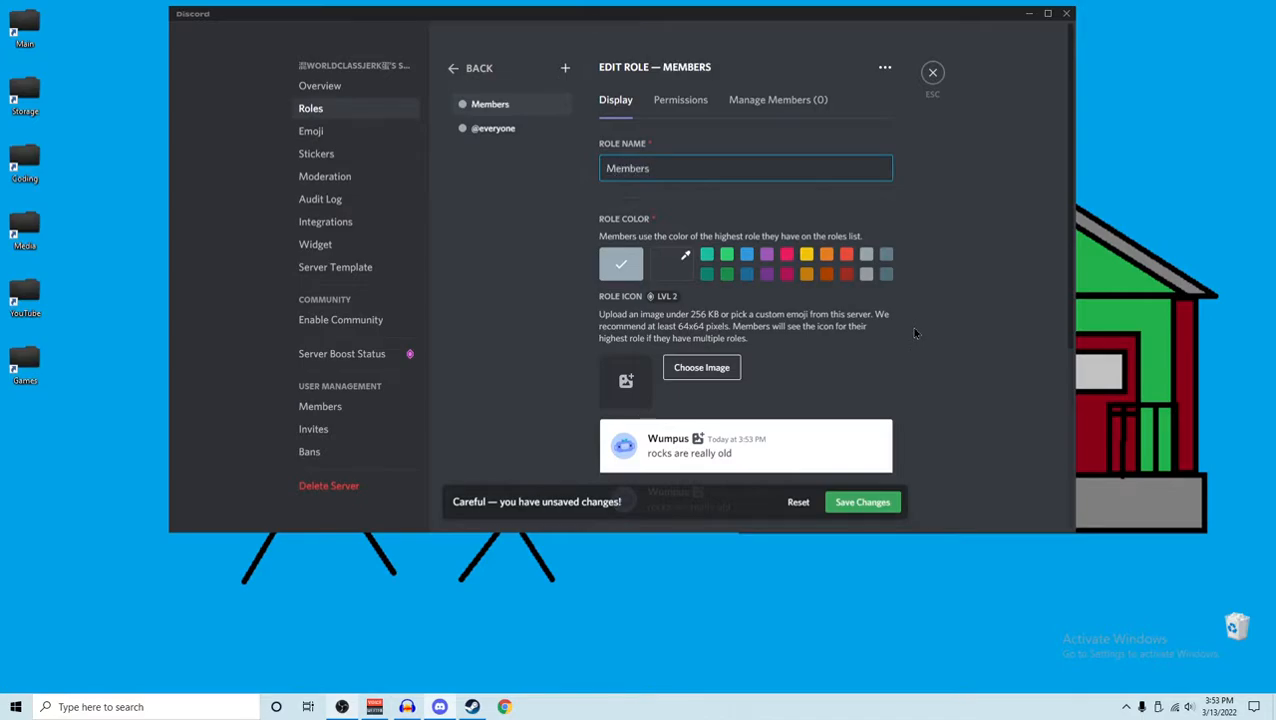
pyautogui.click(862, 503)
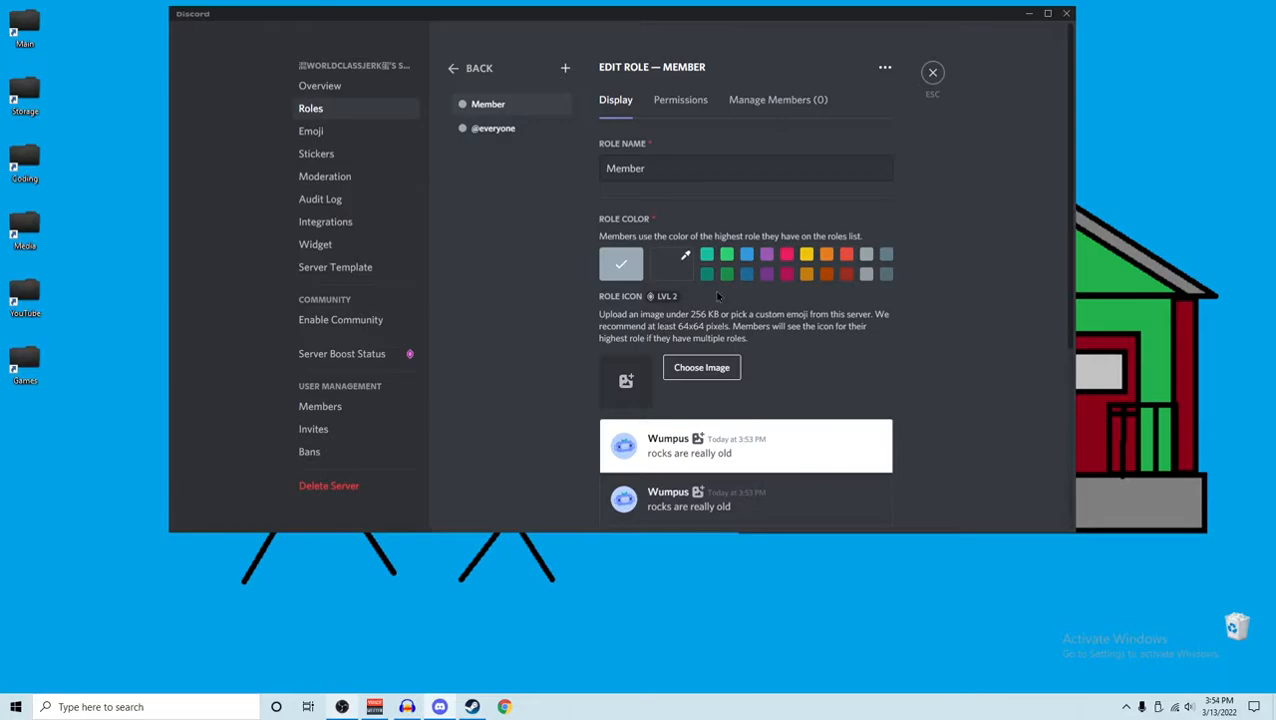
# Turn on displaying the Member role's members separately from online members
pyautogui.click(484, 132)
pyautogui.click(486, 105)
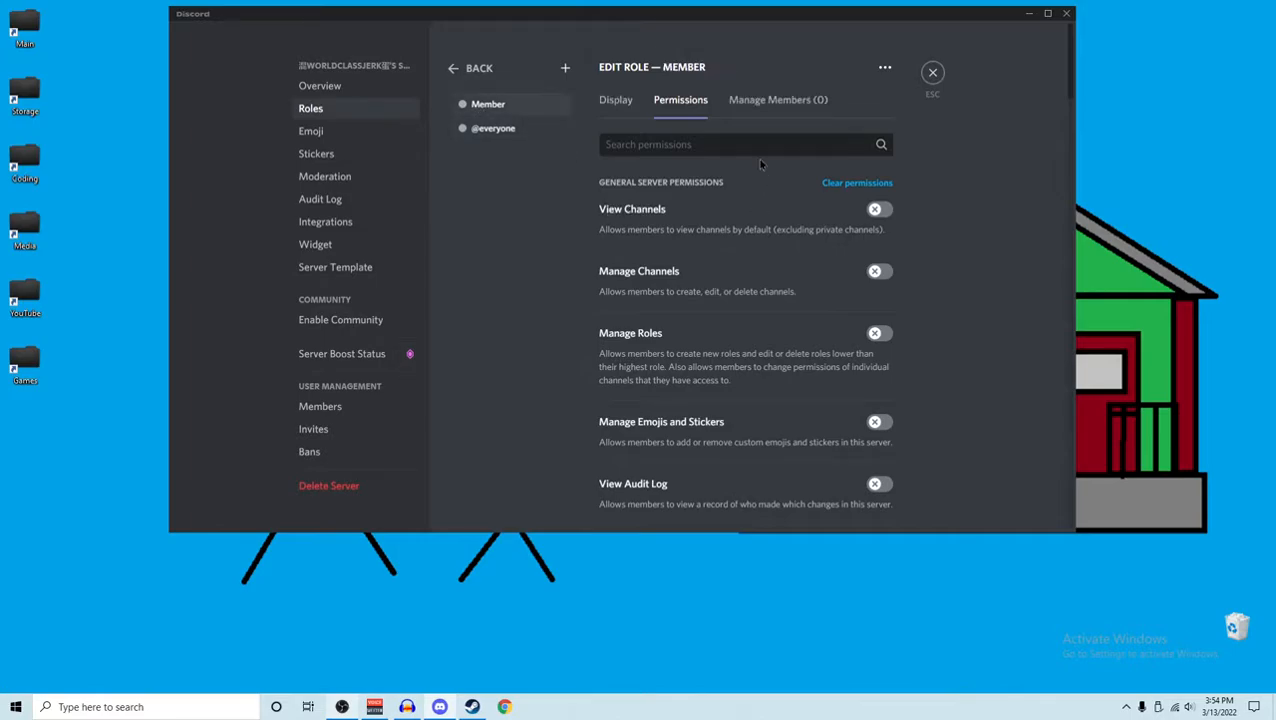
pyautogui.click(624, 108)
pyautogui.click(680, 117)
pyautogui.click(626, 106)
pyautogui.scroll(-5, 886, 300)
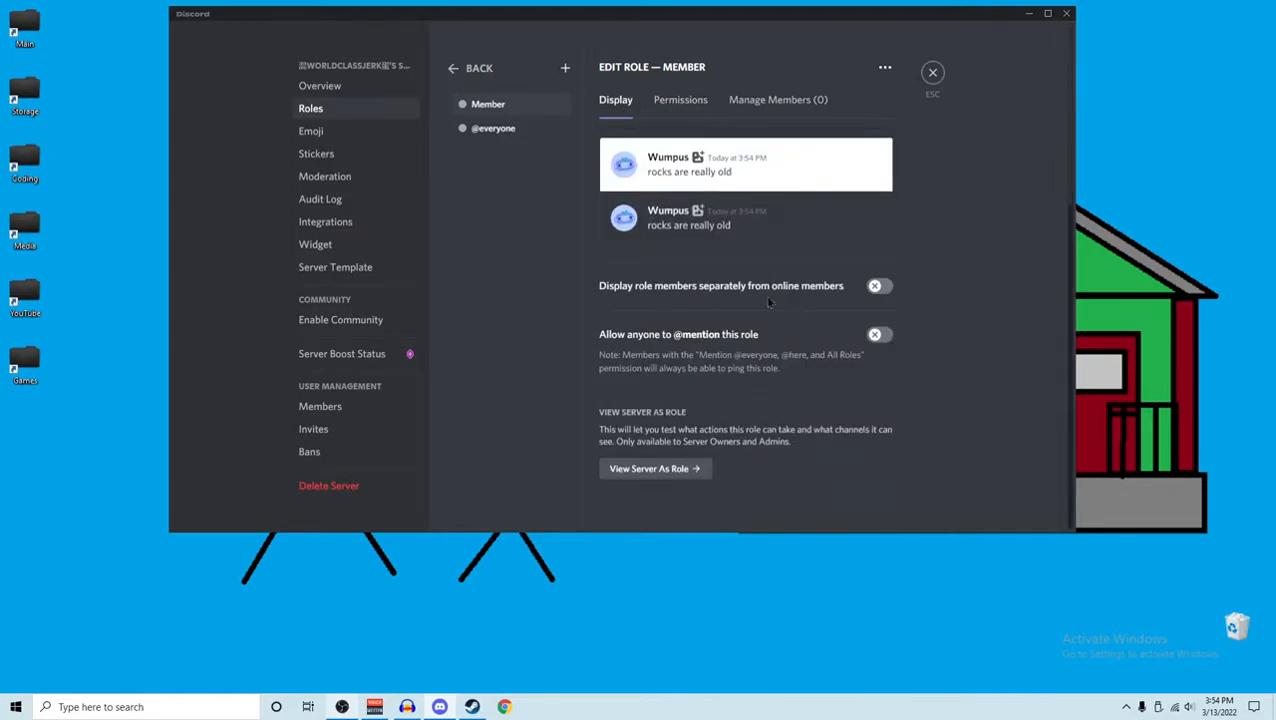
pyautogui.click(880, 290)
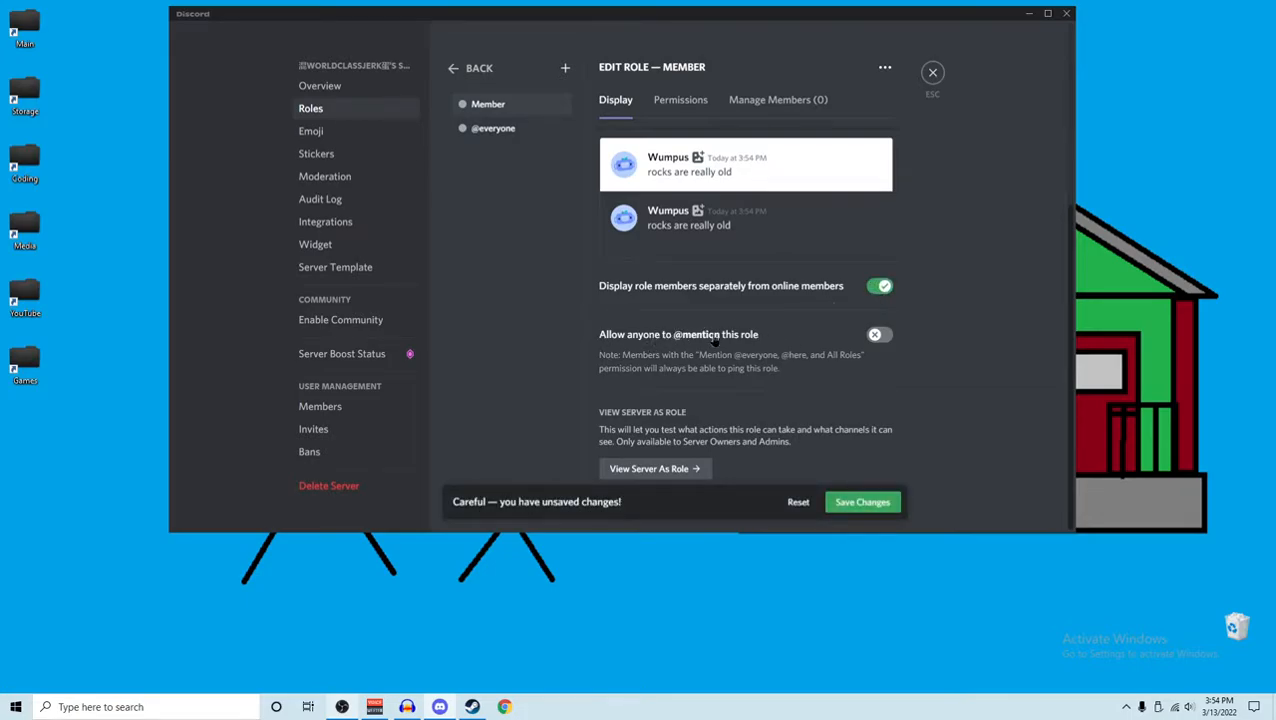
# Set the Member role's custom color to #ffffff and save the role changes
pyautogui.scroll(3, 760, 342)
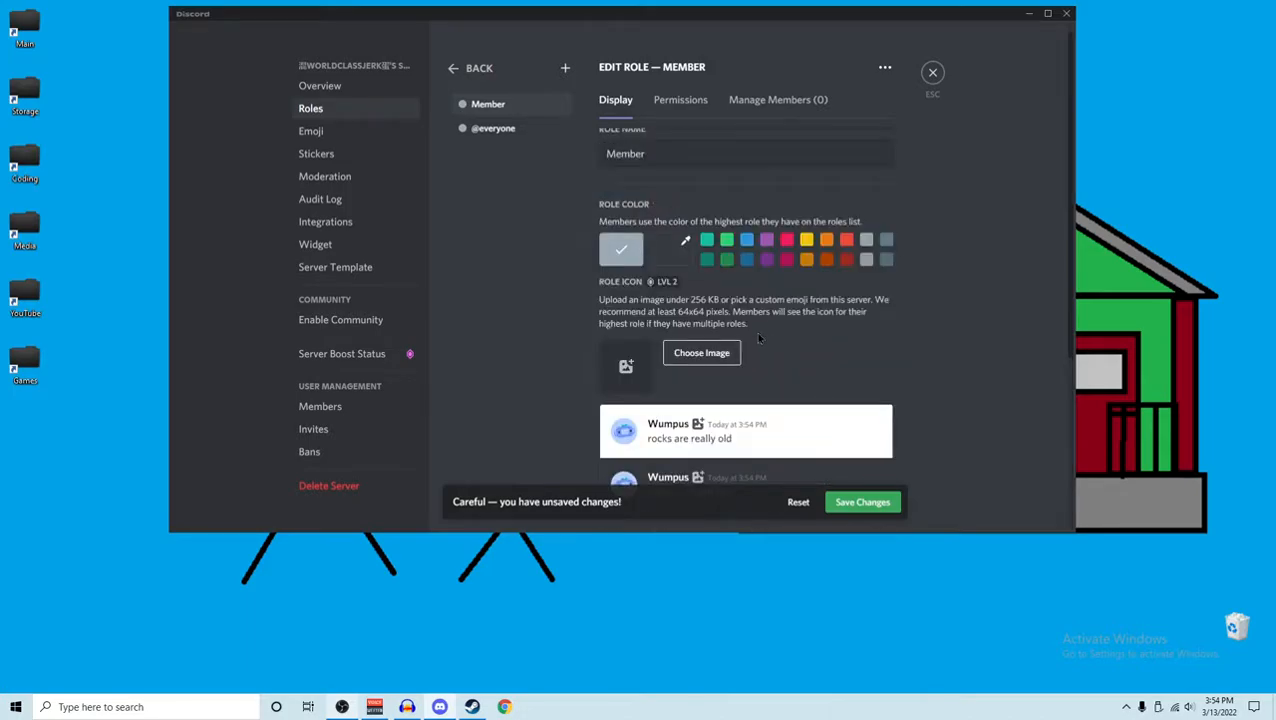
pyautogui.scroll(1, 758, 338)
pyautogui.click(690, 264)
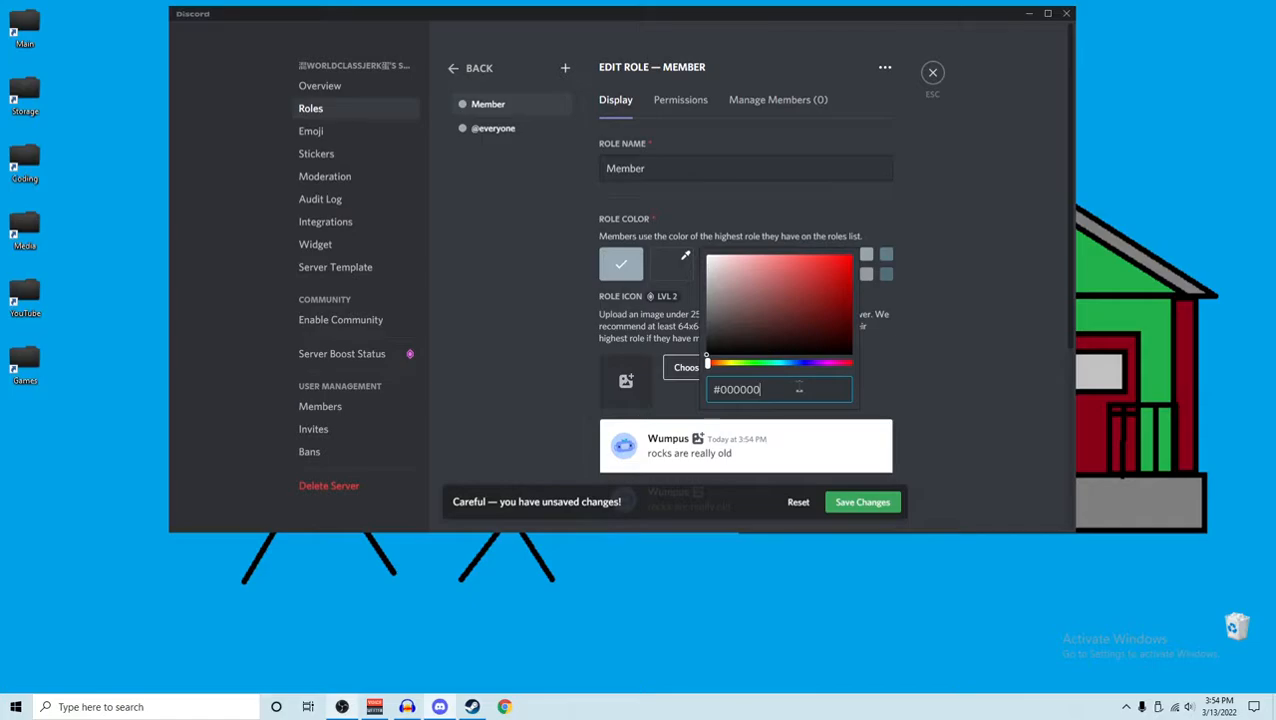
pyautogui.press('BackSpace')
pyautogui.press('BackSpace')
pyautogui.press('BackSpace')
pyautogui.press('BackSpace')
pyautogui.press('BackSpace')
pyautogui.press('BackSpace')
pyautogui.write('ffffff')
pyautogui.click(856, 510)
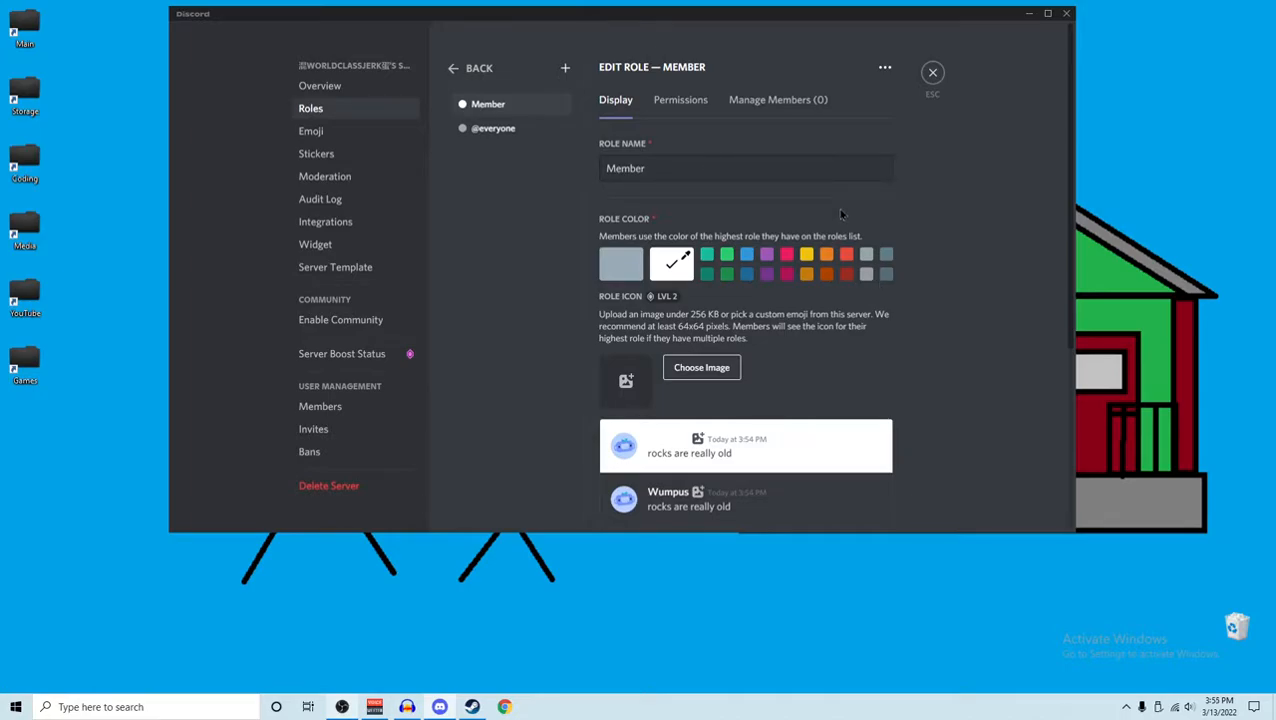
pyautogui.moveTo(643, 169); pyautogui.dragTo(559, 175)
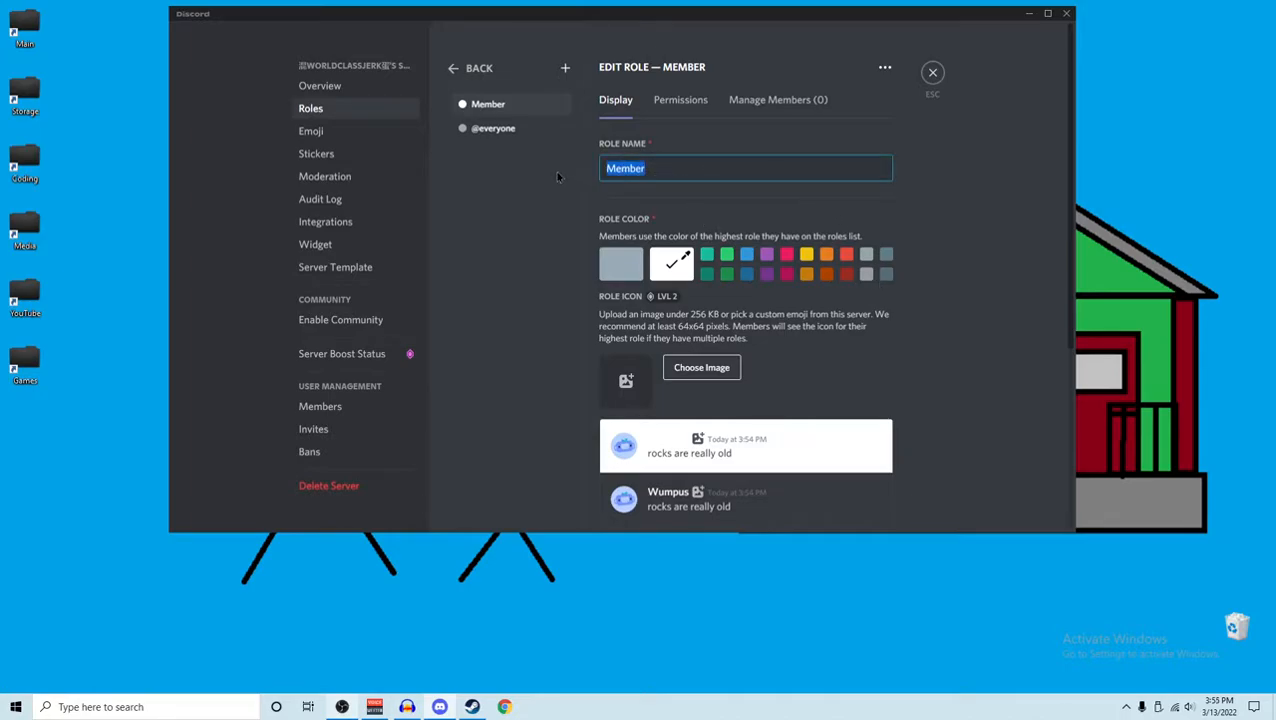
pyautogui.click(662, 207)
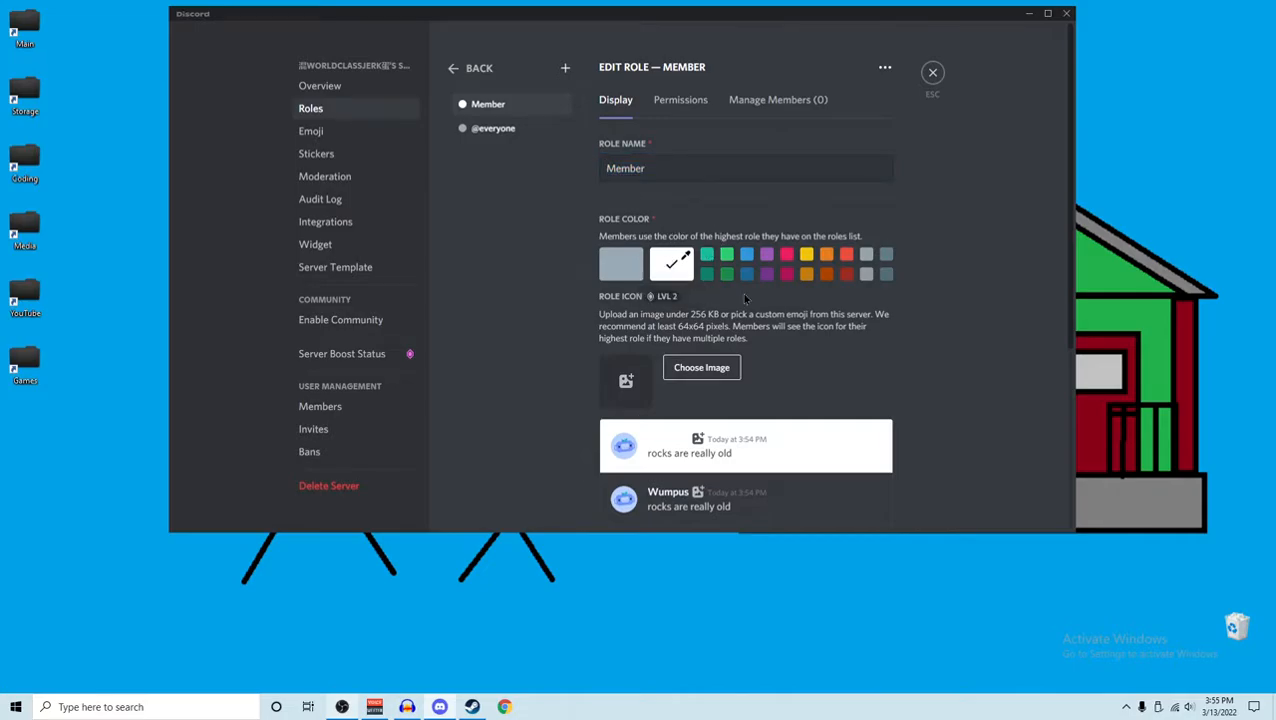
pyautogui.scroll(-3, 742, 293)
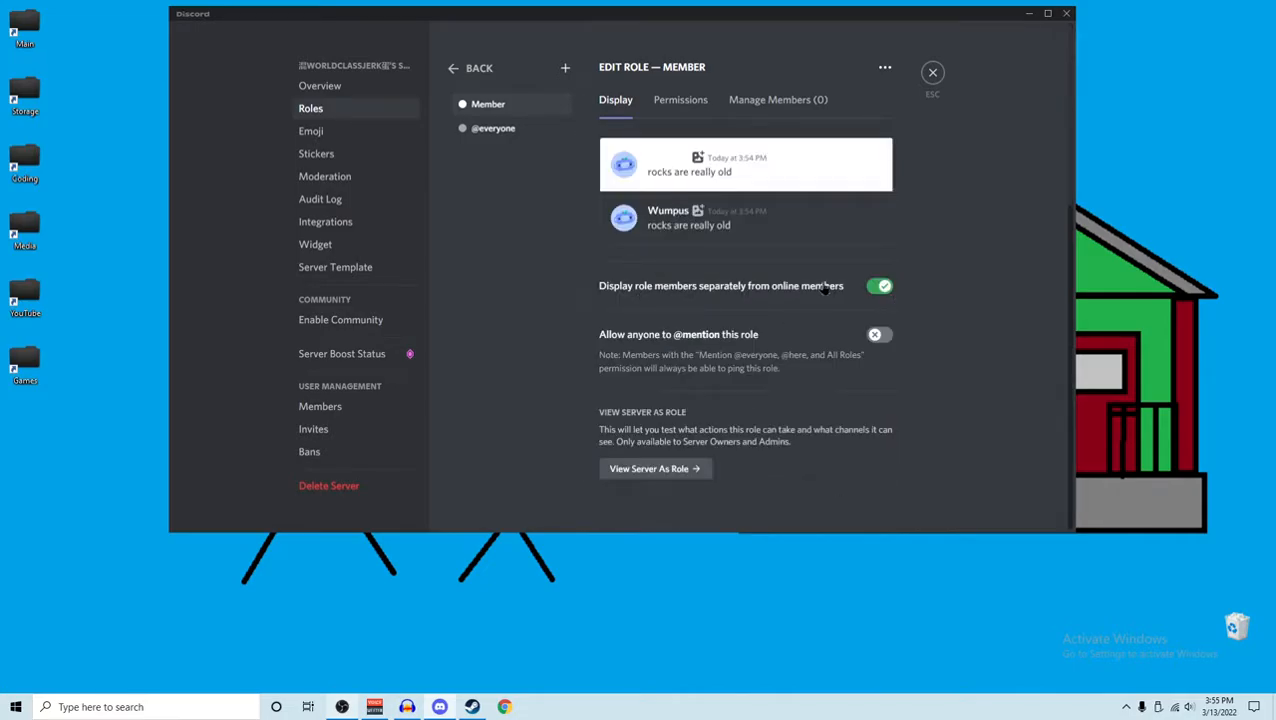
pyautogui.scroll(3, 821, 285)
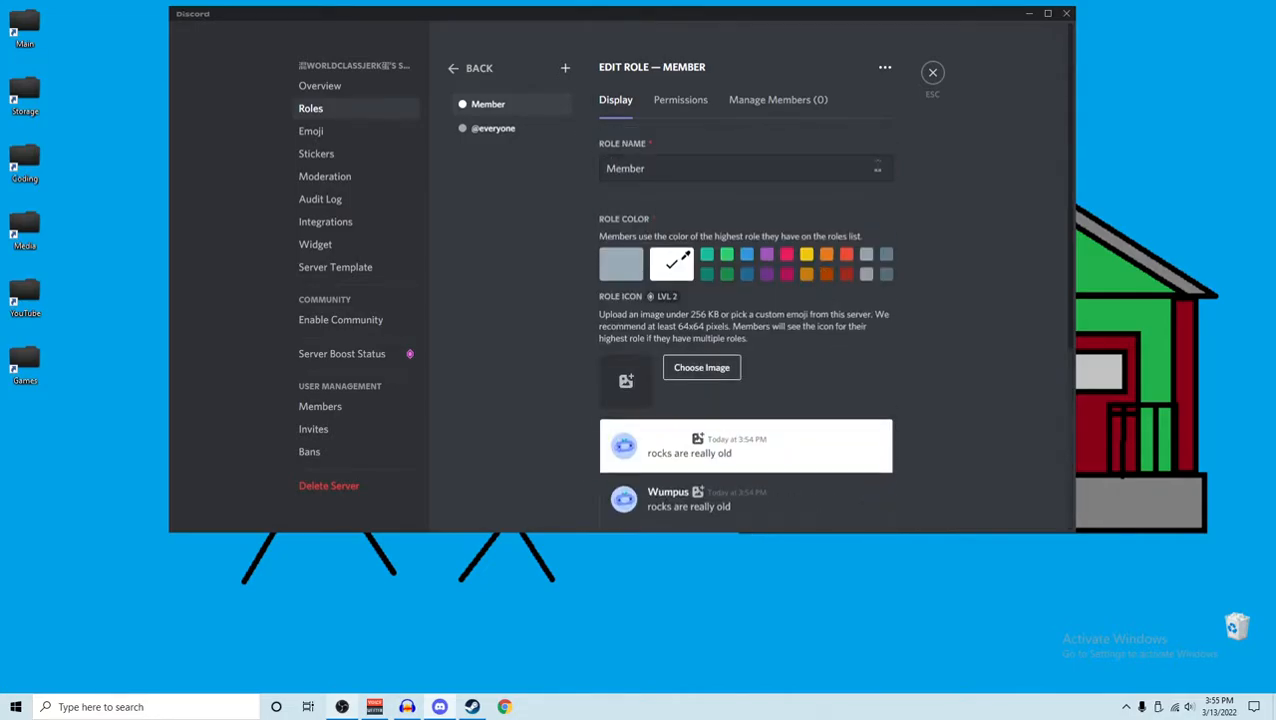
# Leave the server settings and look through the announcements, rules, info, lobby, general and dank-memes channels
pyautogui.click(932, 72)
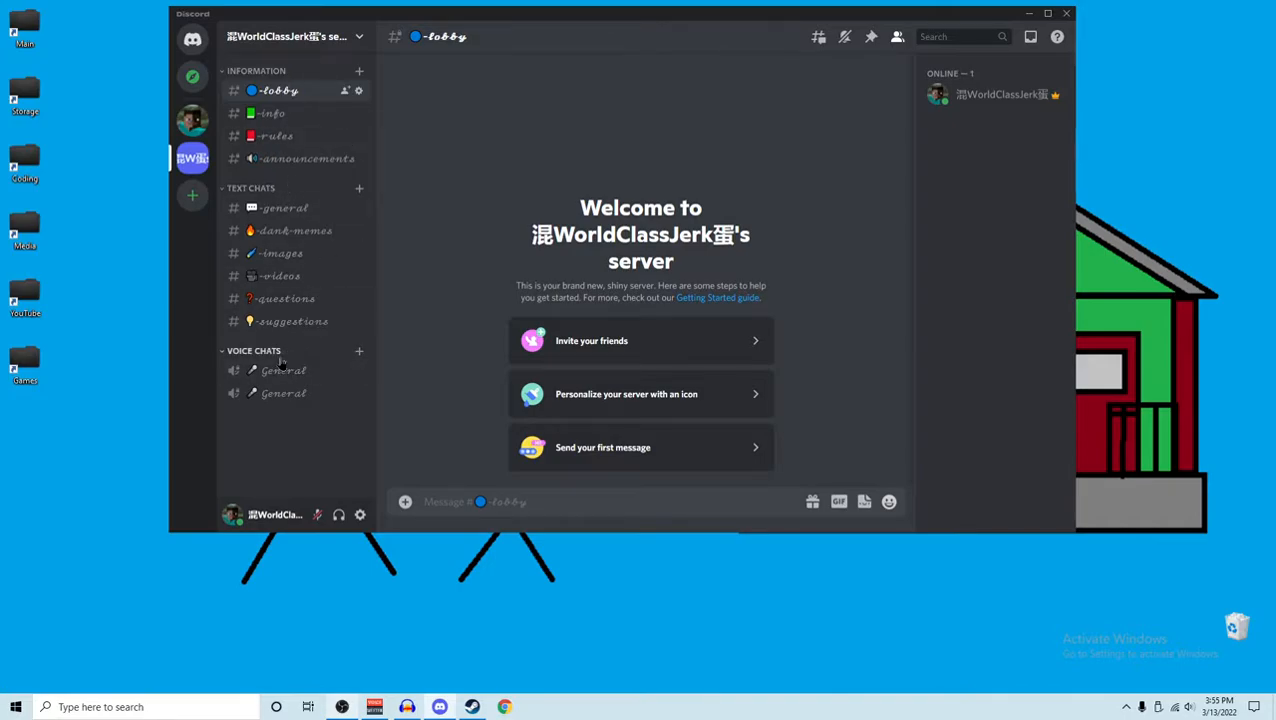
pyautogui.click(283, 157)
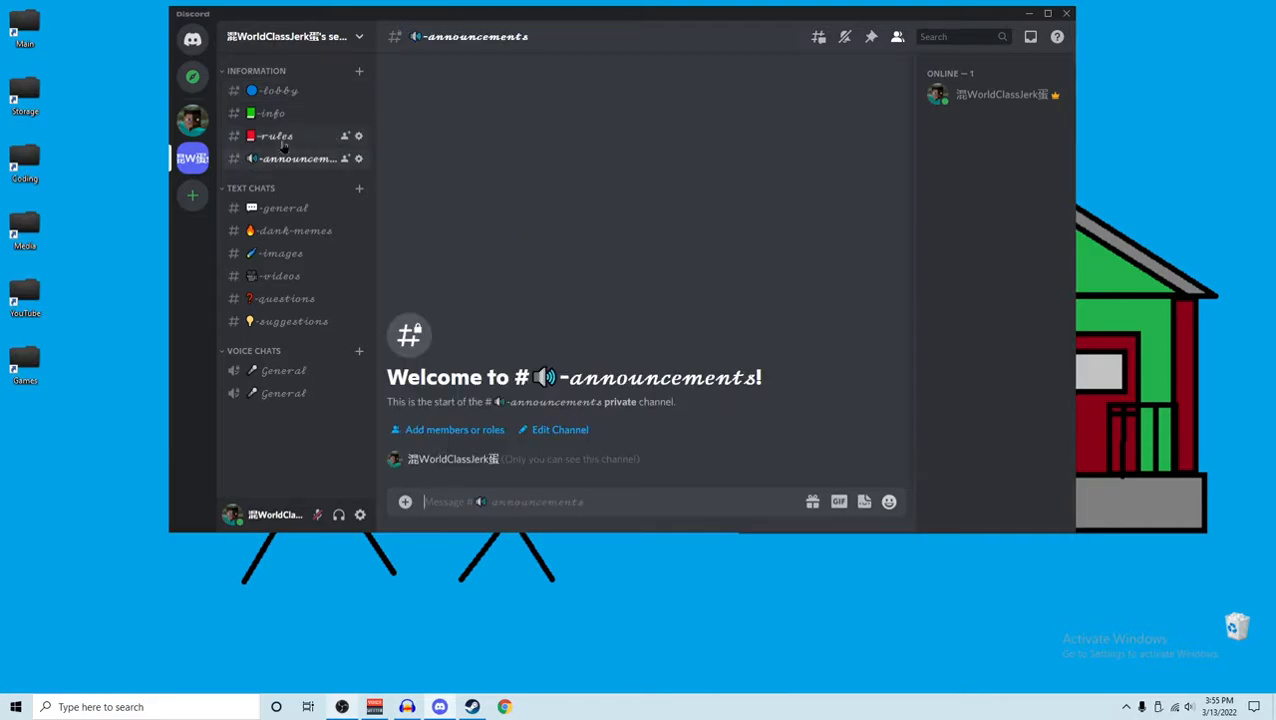
pyautogui.click(281, 138)
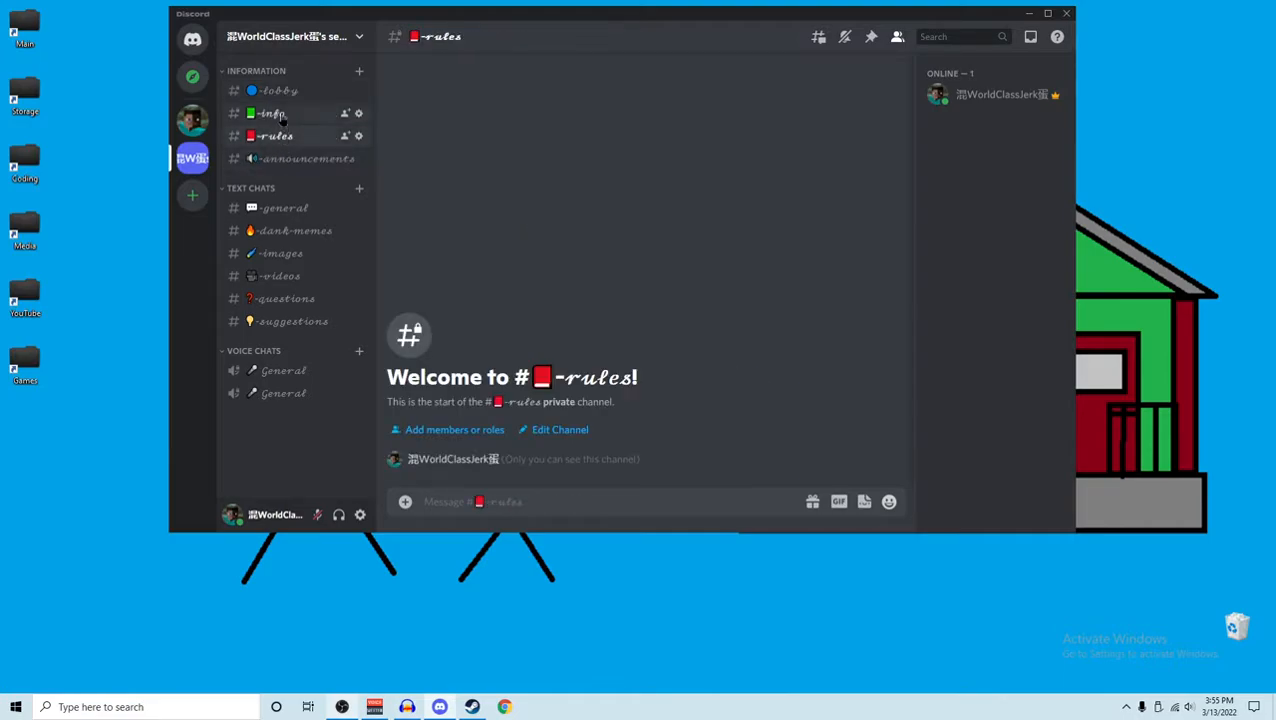
pyautogui.click(282, 115)
pyautogui.click(285, 90)
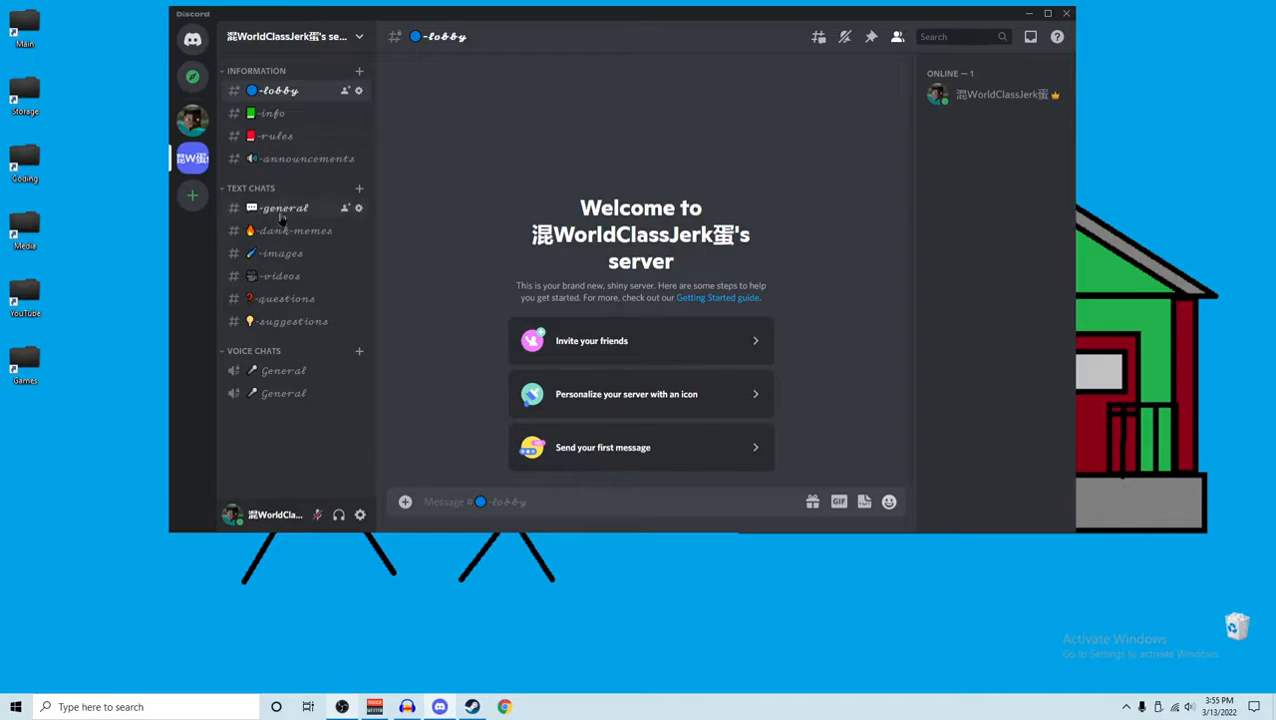
pyautogui.click(281, 208)
pyautogui.click(289, 232)
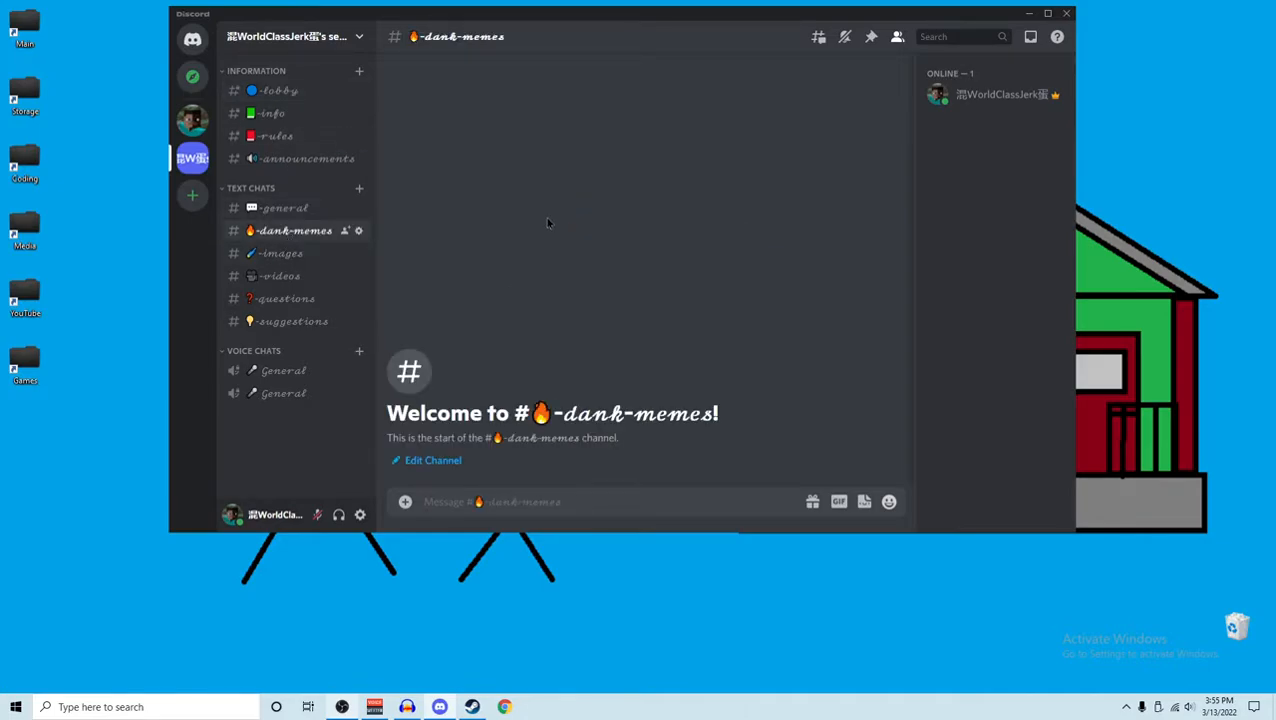
pyautogui.rightClick(295, 77)
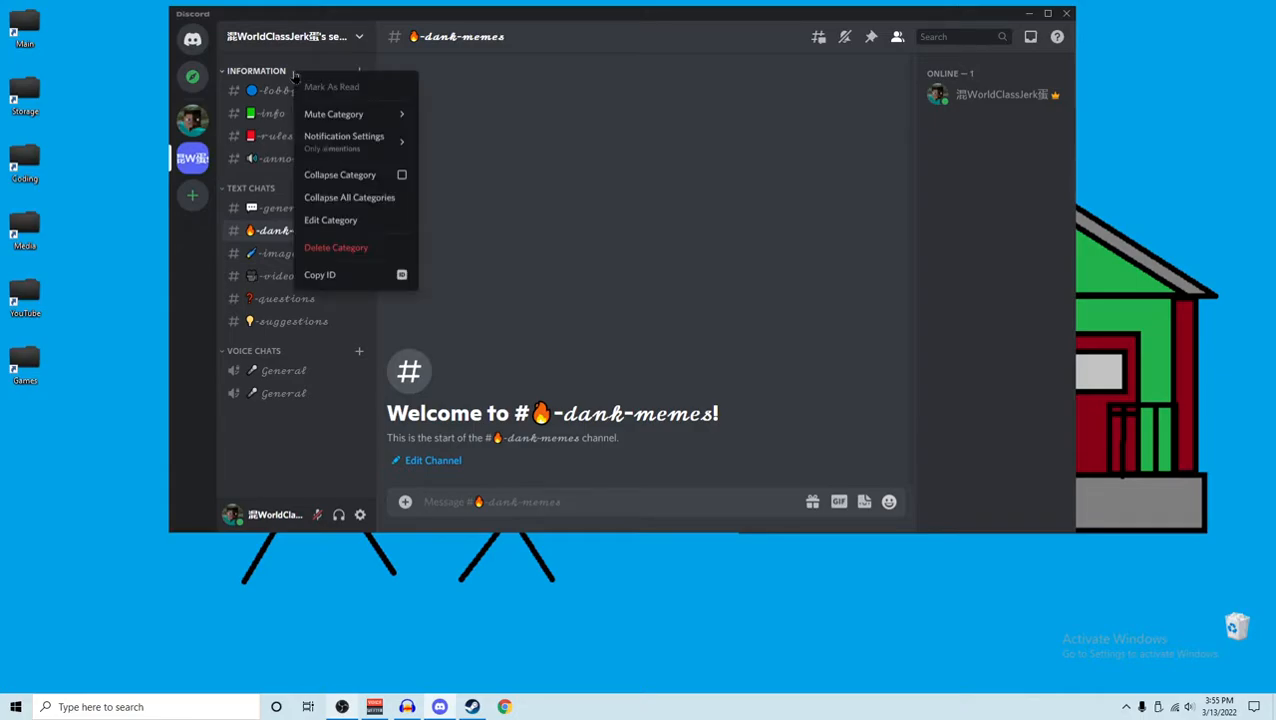
pyautogui.click(350, 218)
pyautogui.click(363, 112)
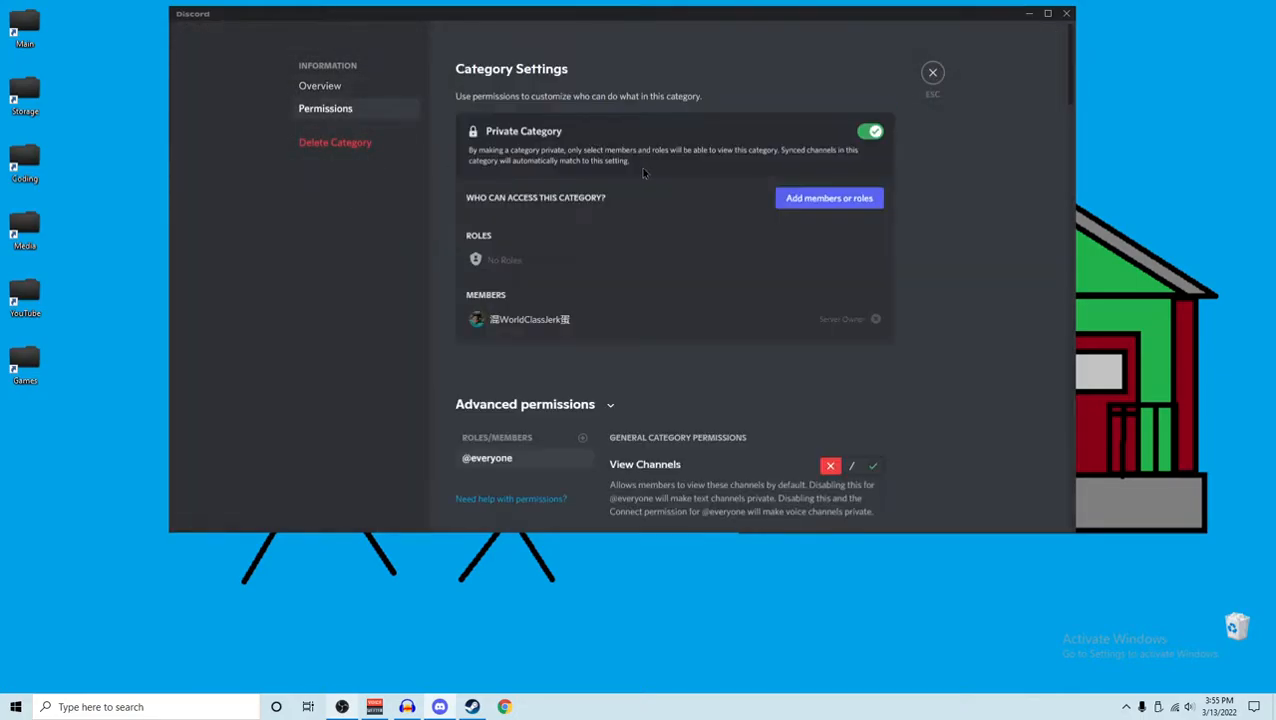
pyautogui.scroll(-3, 703, 279)
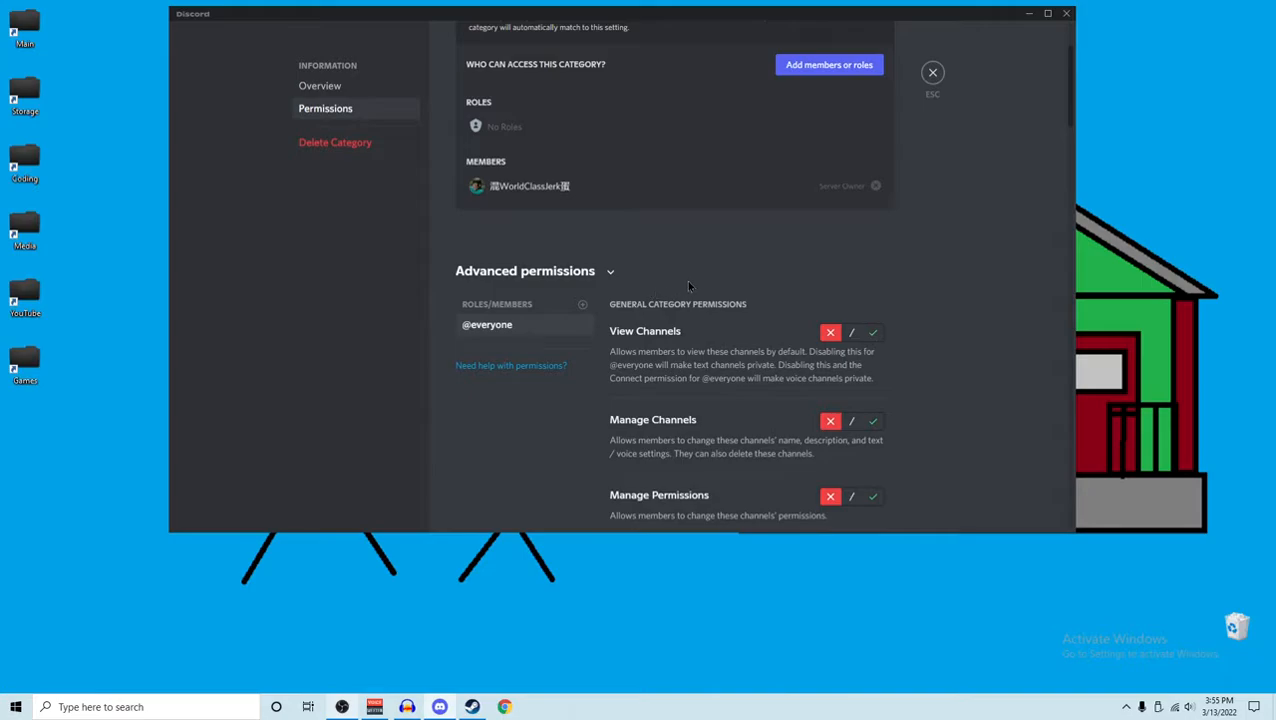
pyautogui.scroll(-1, 688, 286)
pyautogui.scroll(-1, 775, 277)
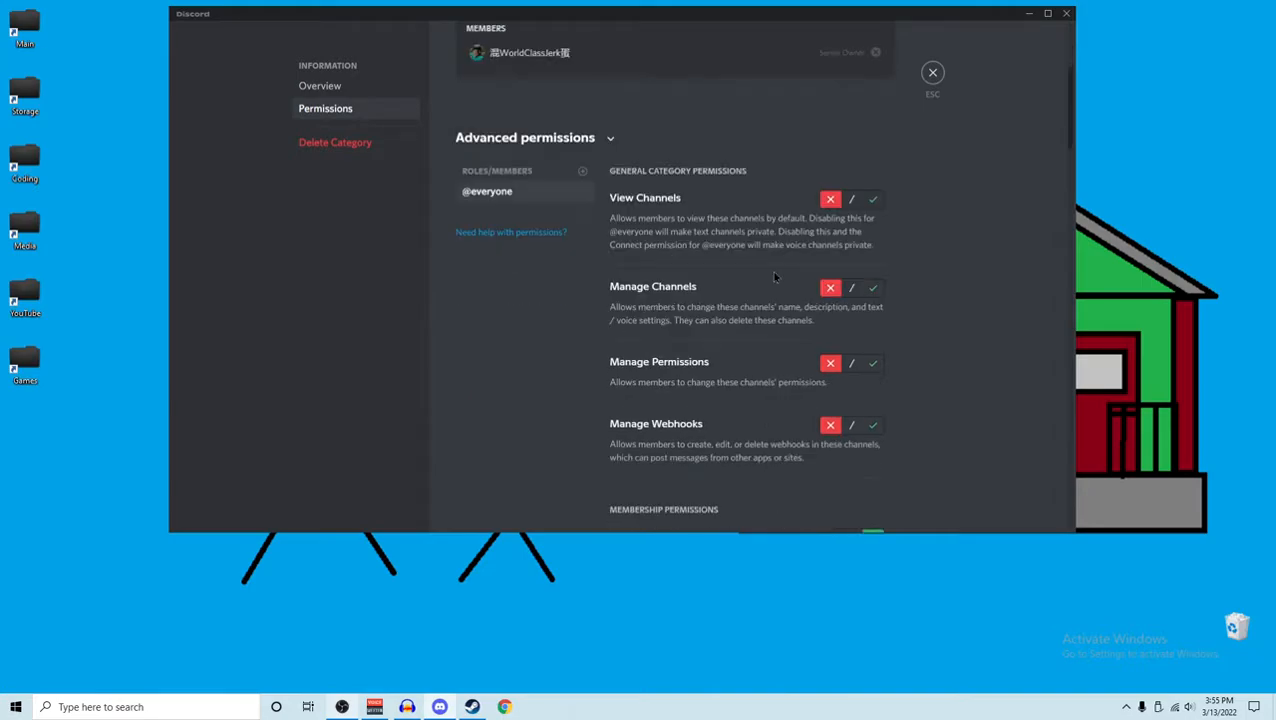
pyautogui.scroll(-3, 775, 277)
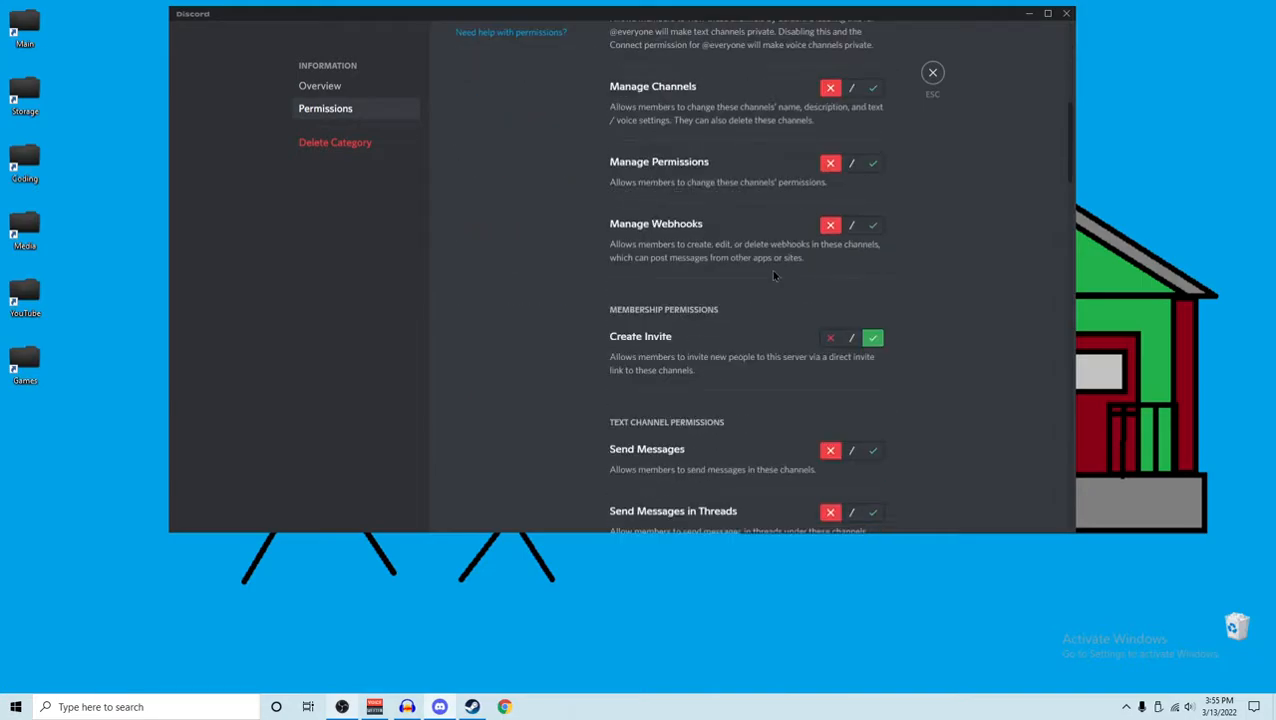
pyautogui.scroll(4, 771, 269)
pyautogui.scroll(-2, 771, 269)
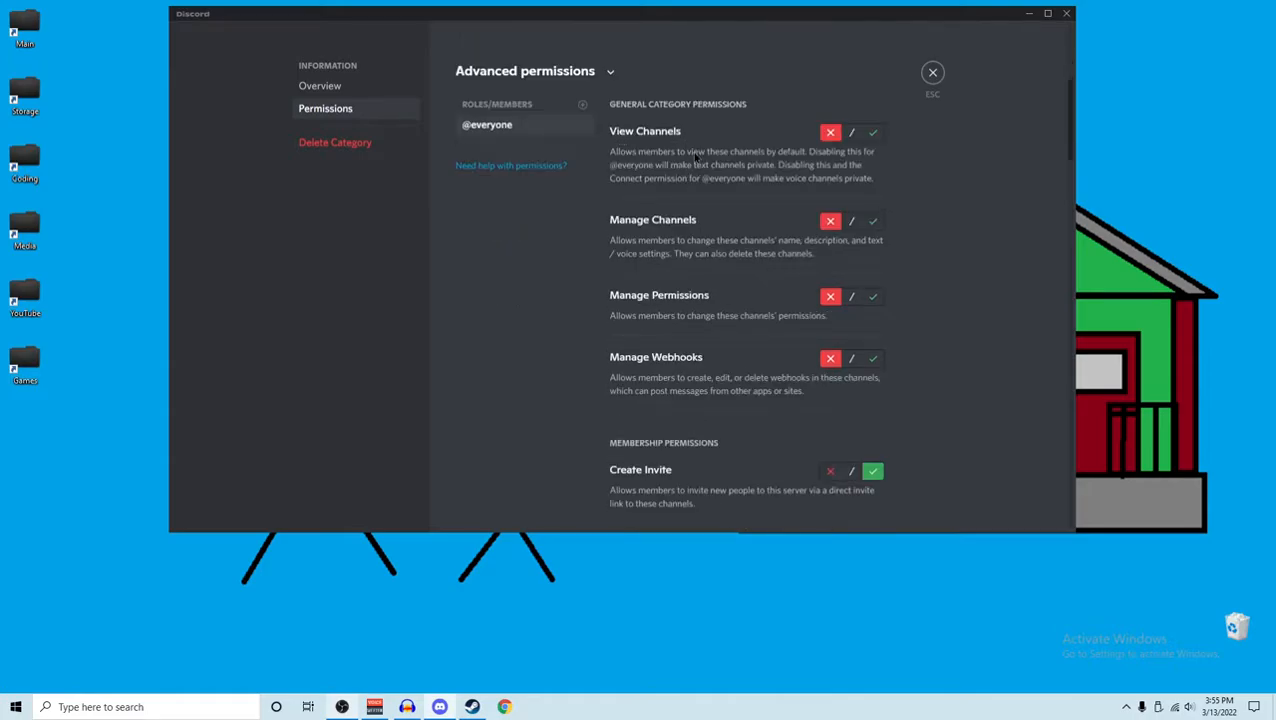
pyautogui.scroll(3, 697, 157)
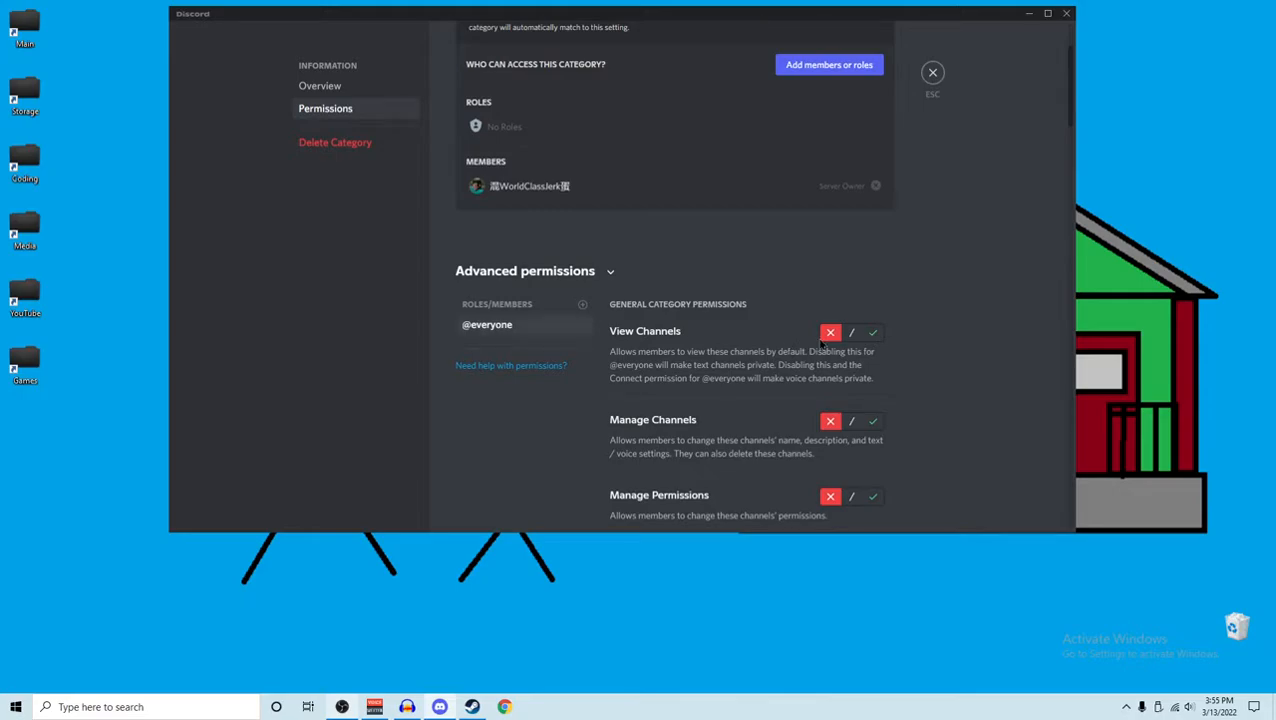
pyautogui.scroll(-4, 823, 344)
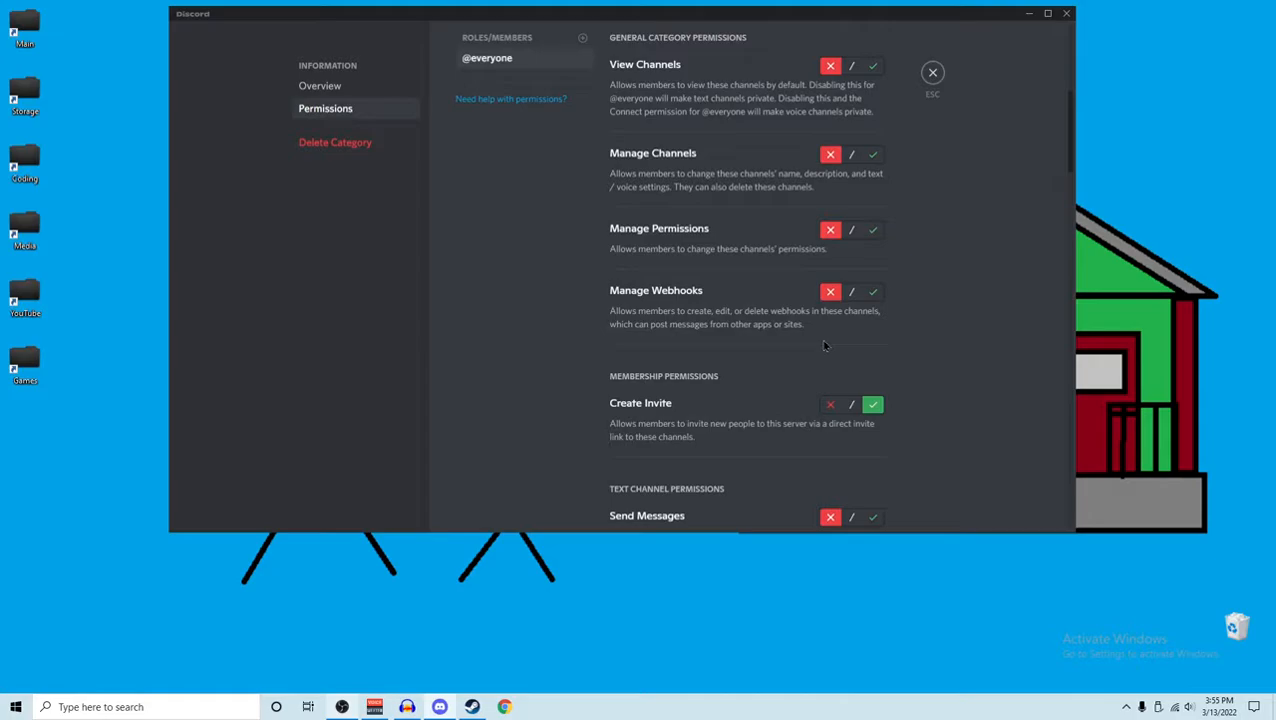
pyautogui.scroll(-13, 823, 344)
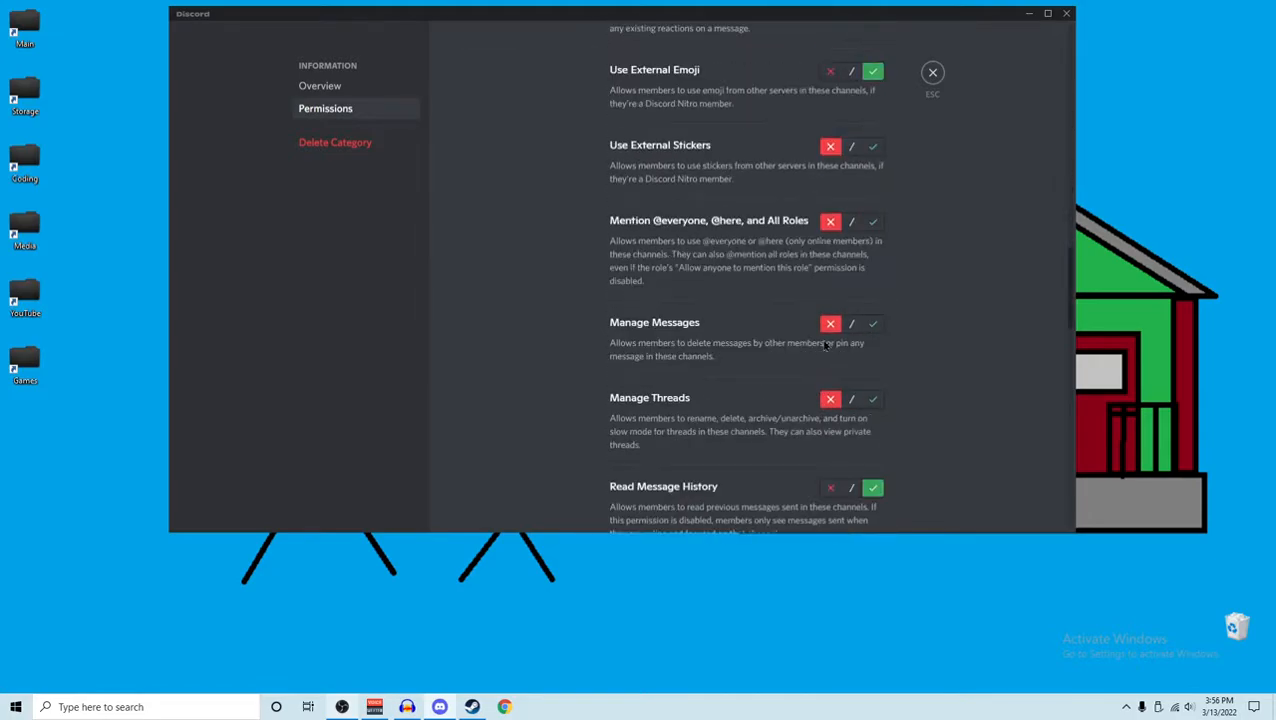
pyautogui.scroll(-5, 825, 345)
pyautogui.scroll(17, 825, 345)
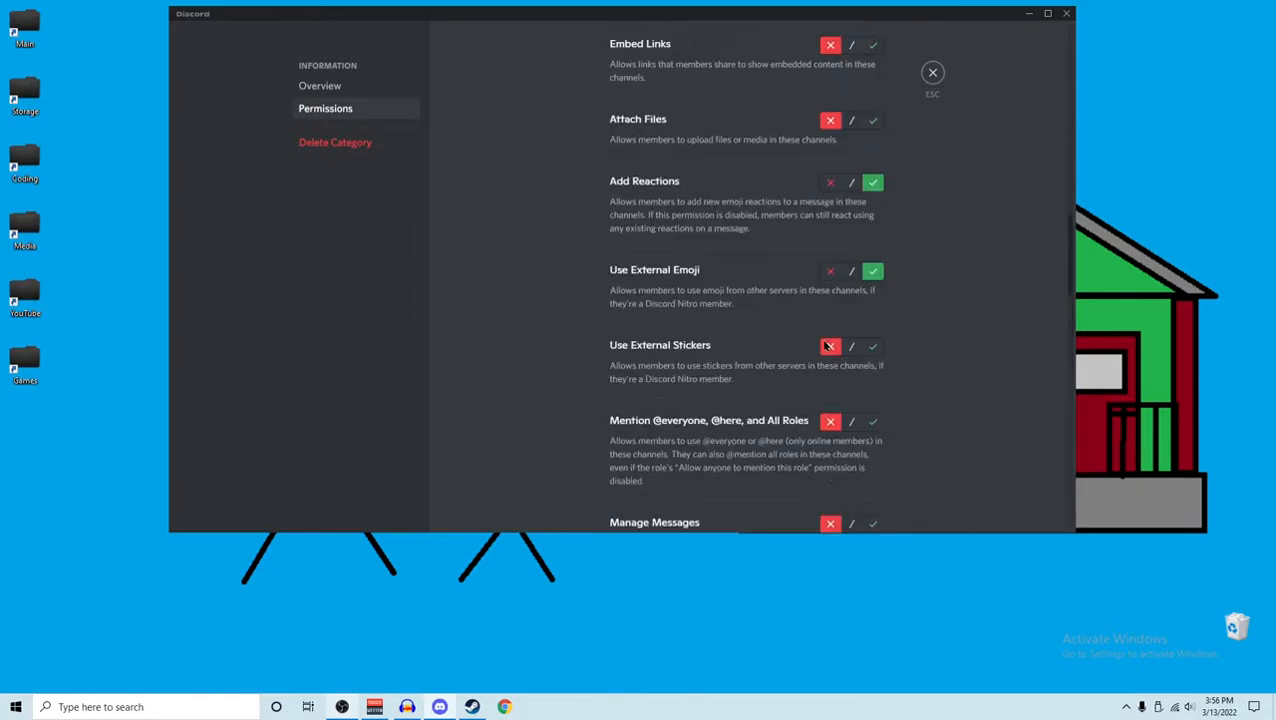
pyautogui.scroll(2, 824, 345)
pyautogui.scroll(-3, 824, 345)
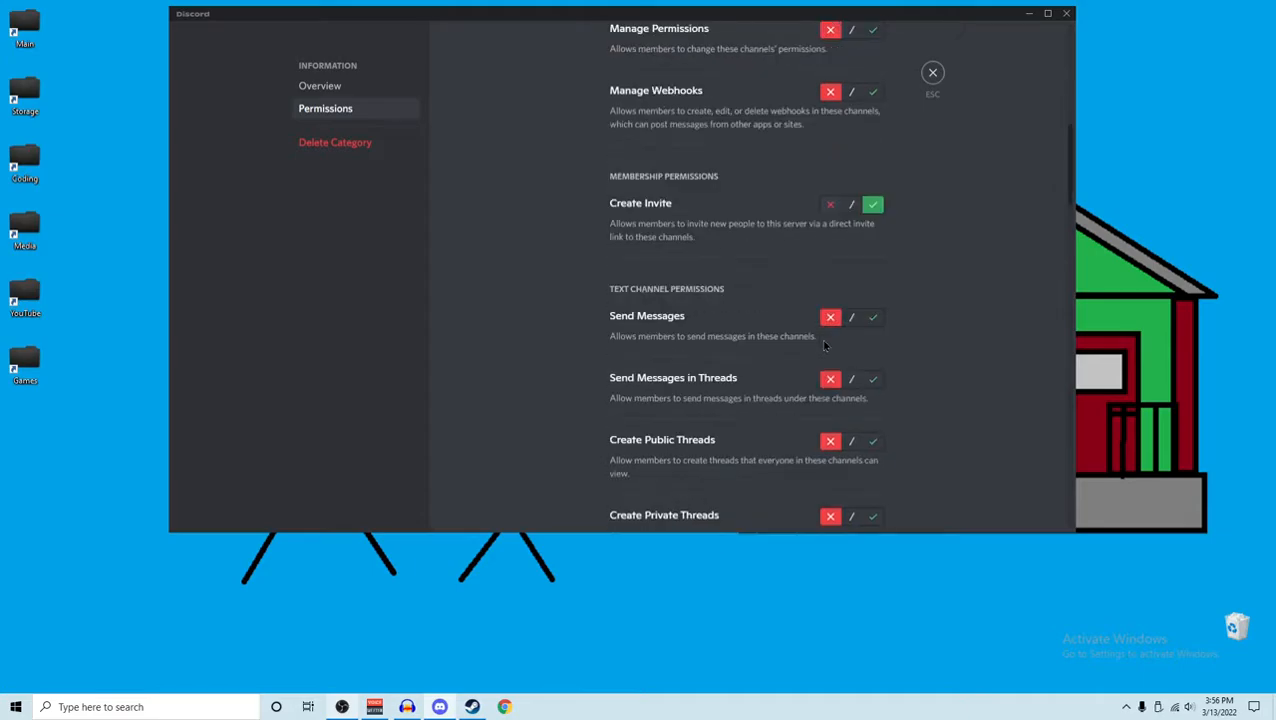
pyautogui.scroll(-7, 825, 345)
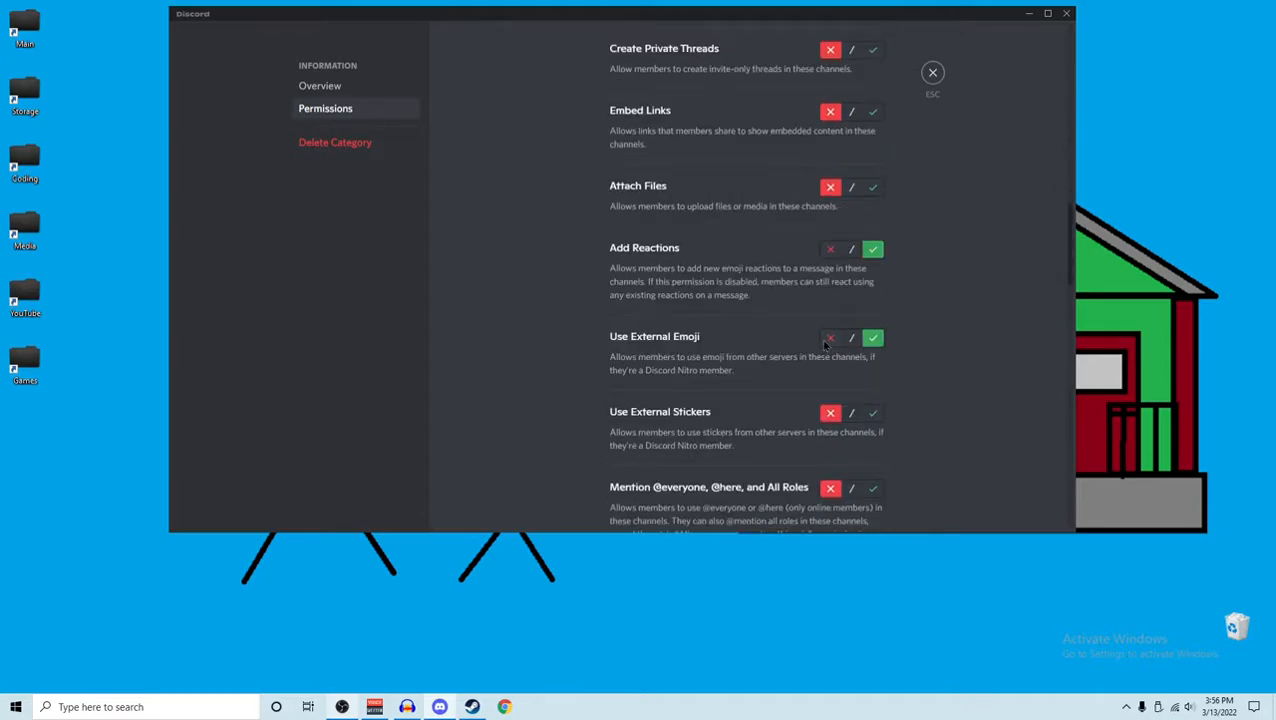
pyautogui.scroll(-18, 825, 345)
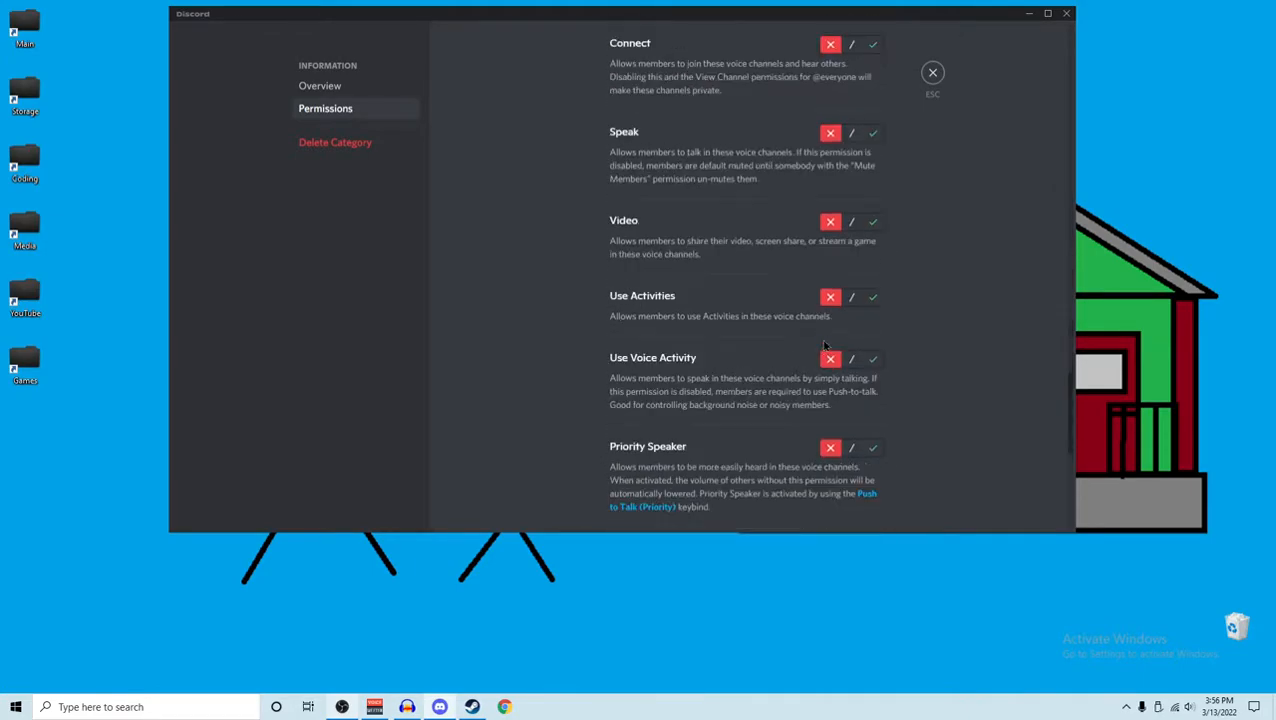
pyautogui.scroll(-6, 825, 345)
pyautogui.moveTo(1070, 469); pyautogui.dragTo(1066, 65)
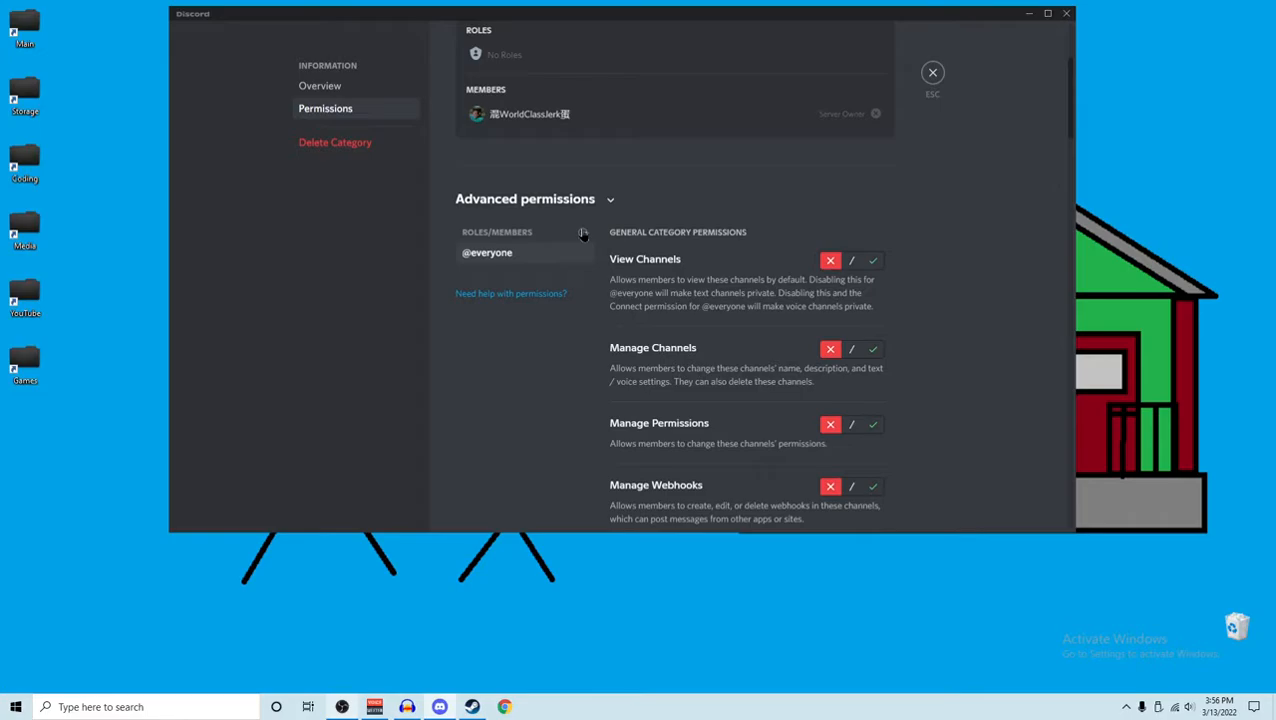
pyautogui.click(583, 234)
pyautogui.click(531, 330)
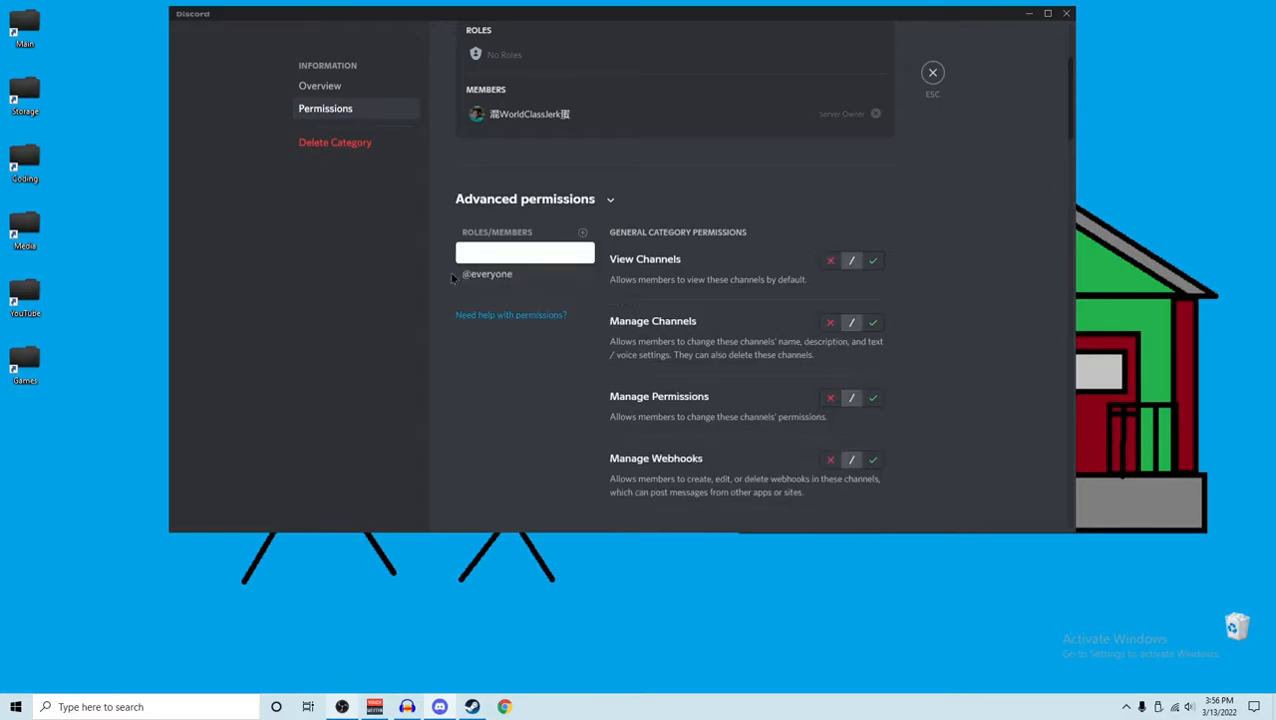
pyautogui.click(550, 280)
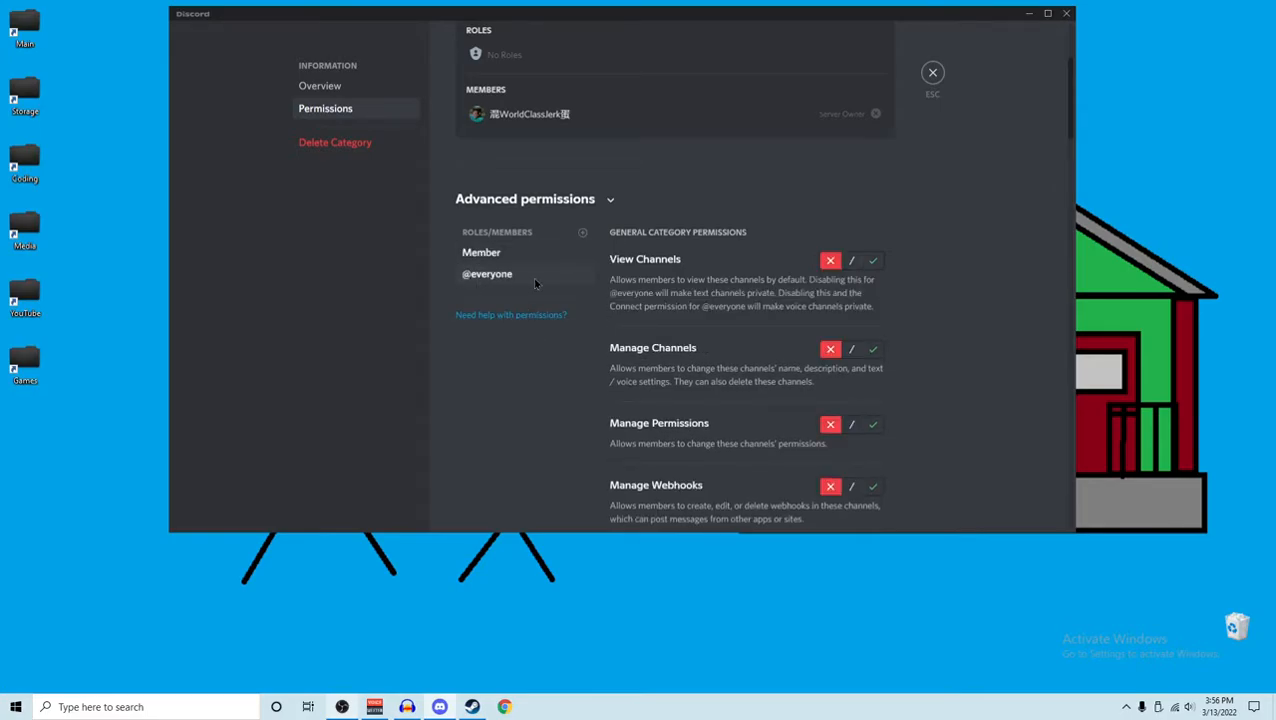
pyautogui.click(503, 253)
pyautogui.click(504, 280)
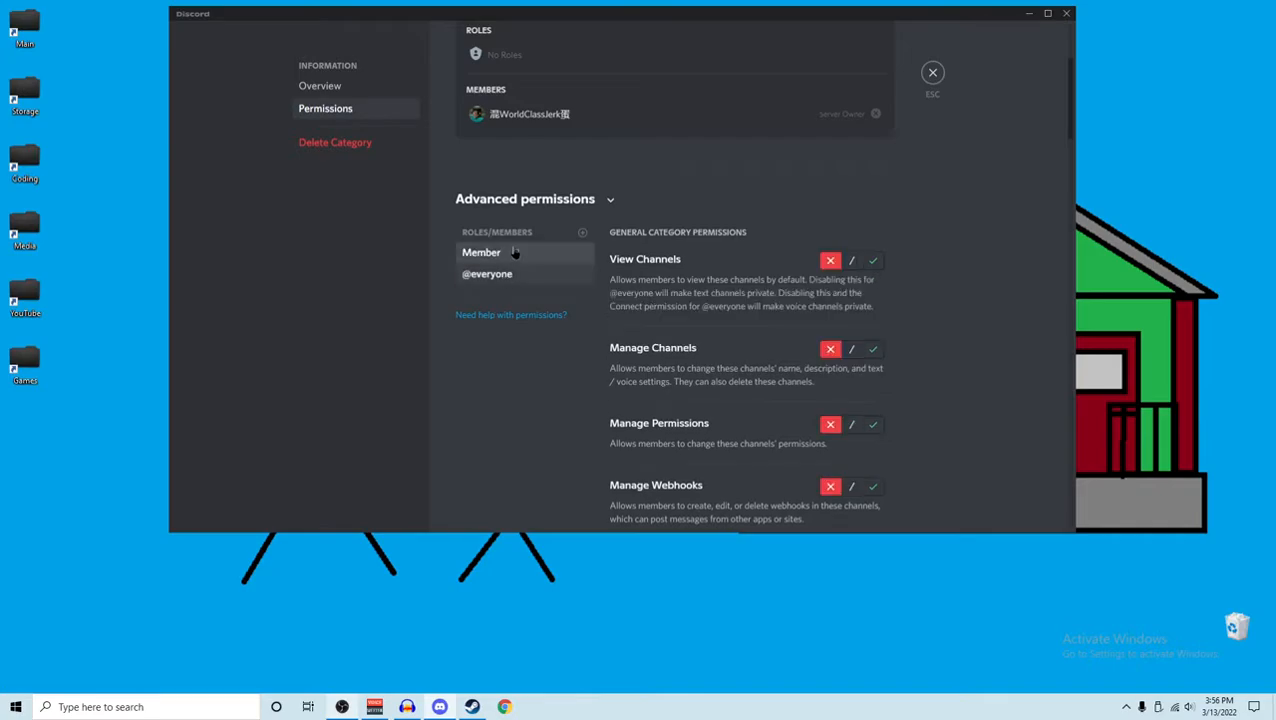
pyautogui.click(514, 253)
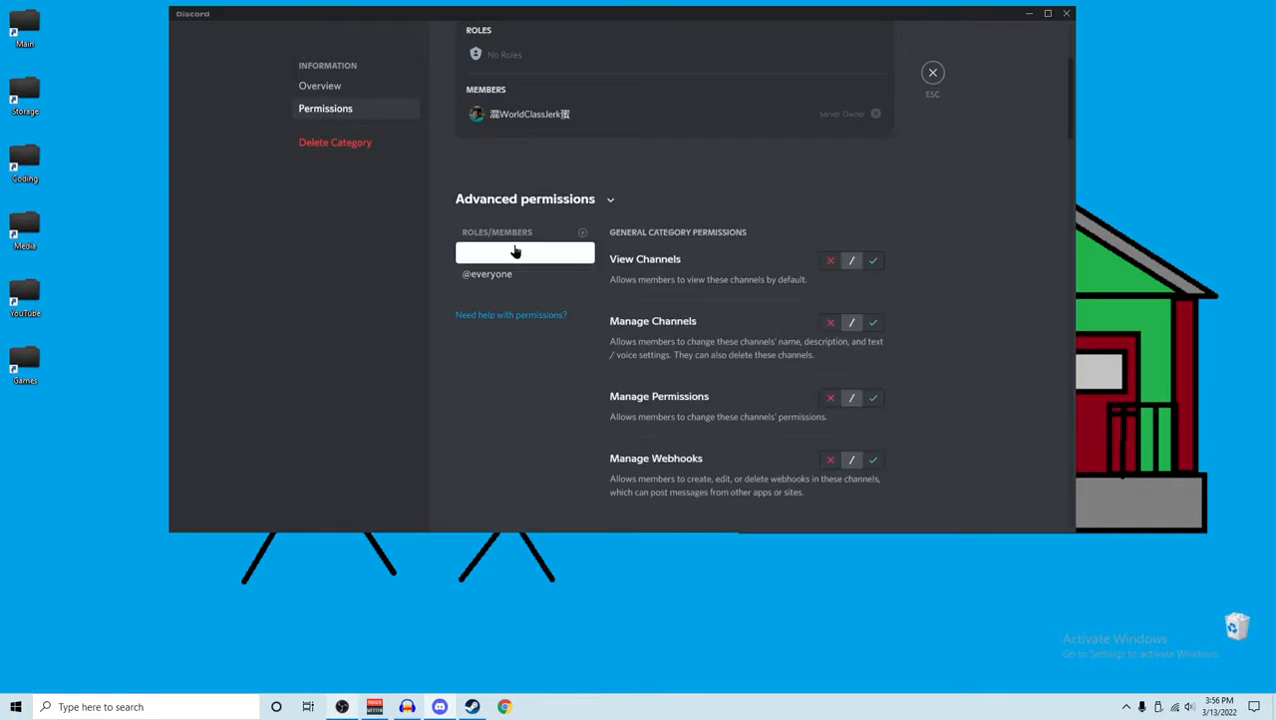
# Allow View Channels for the Member role in the Information category, save, and recheck both role entries
pyautogui.click(873, 260)
pyautogui.click(862, 502)
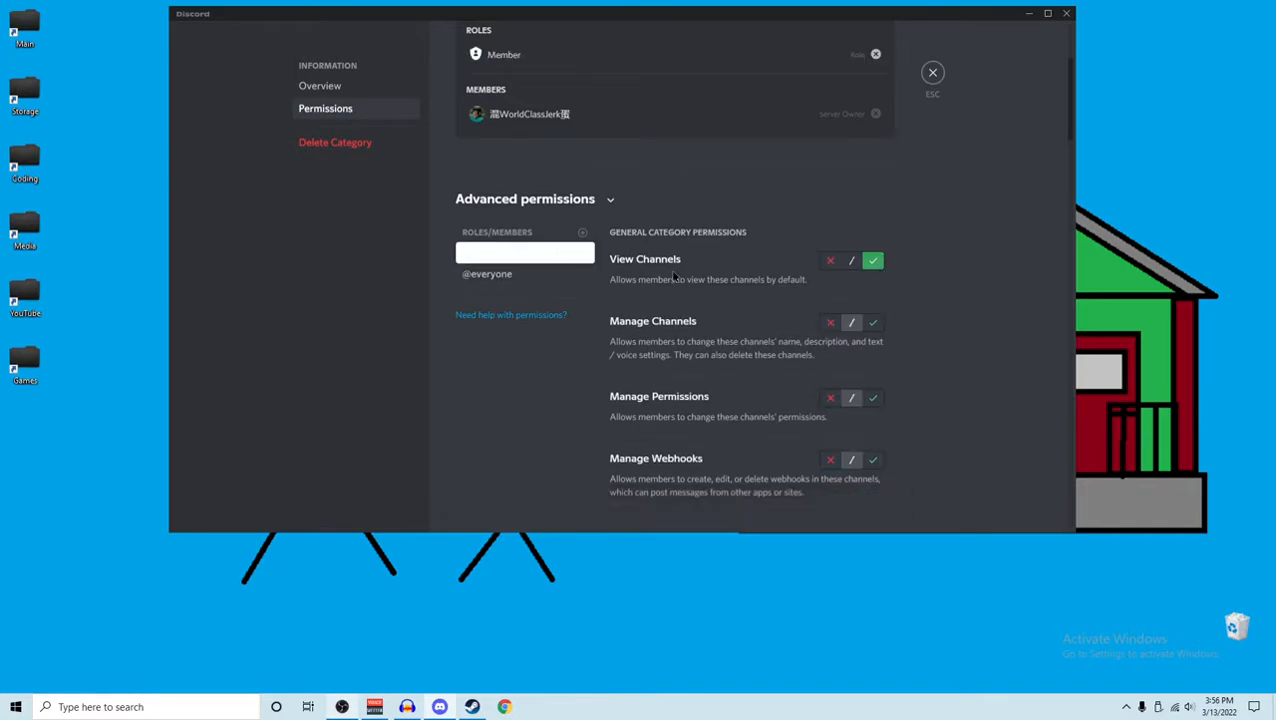
pyautogui.click(528, 276)
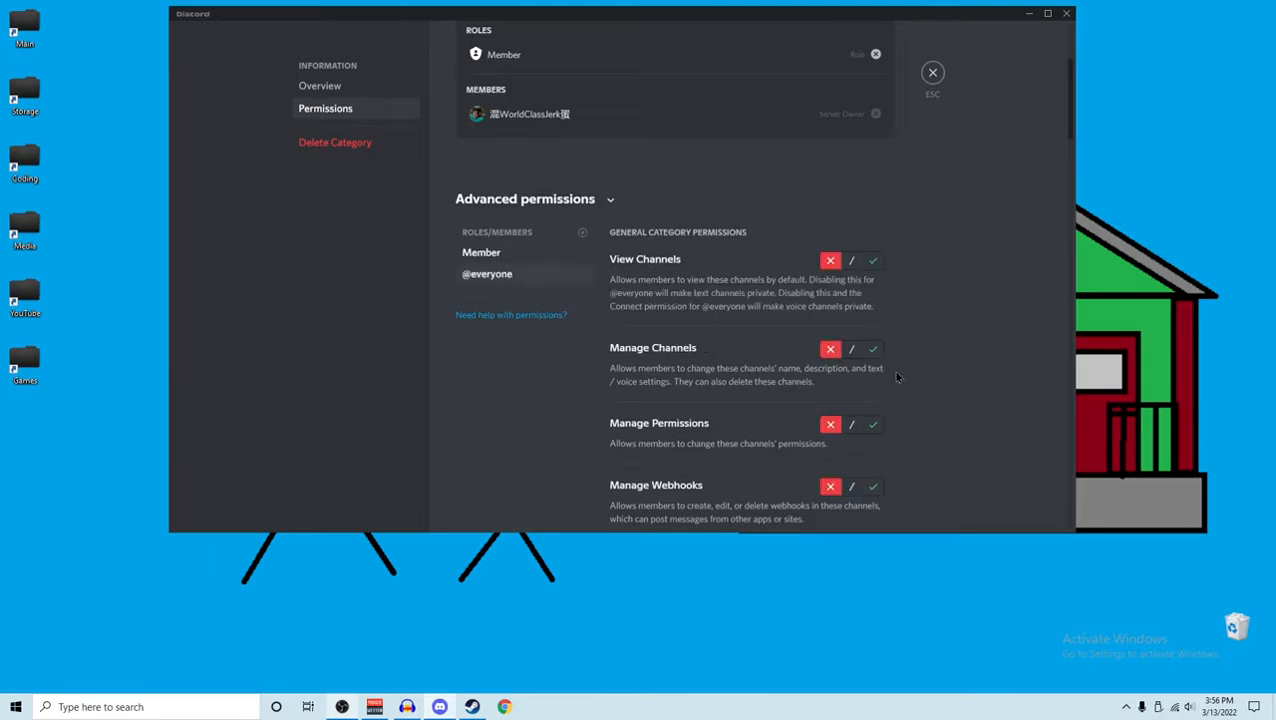
pyautogui.click(520, 254)
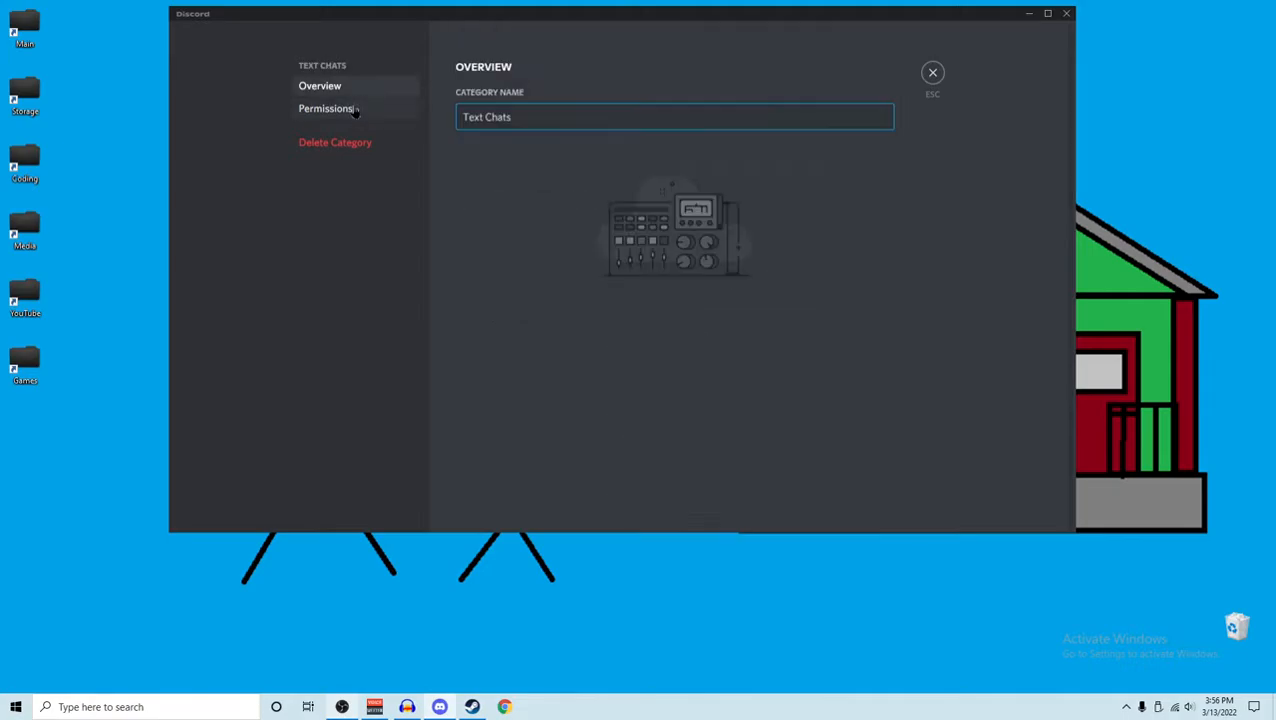
pyautogui.click(325, 108)
pyautogui.scroll(-2, 702, 309)
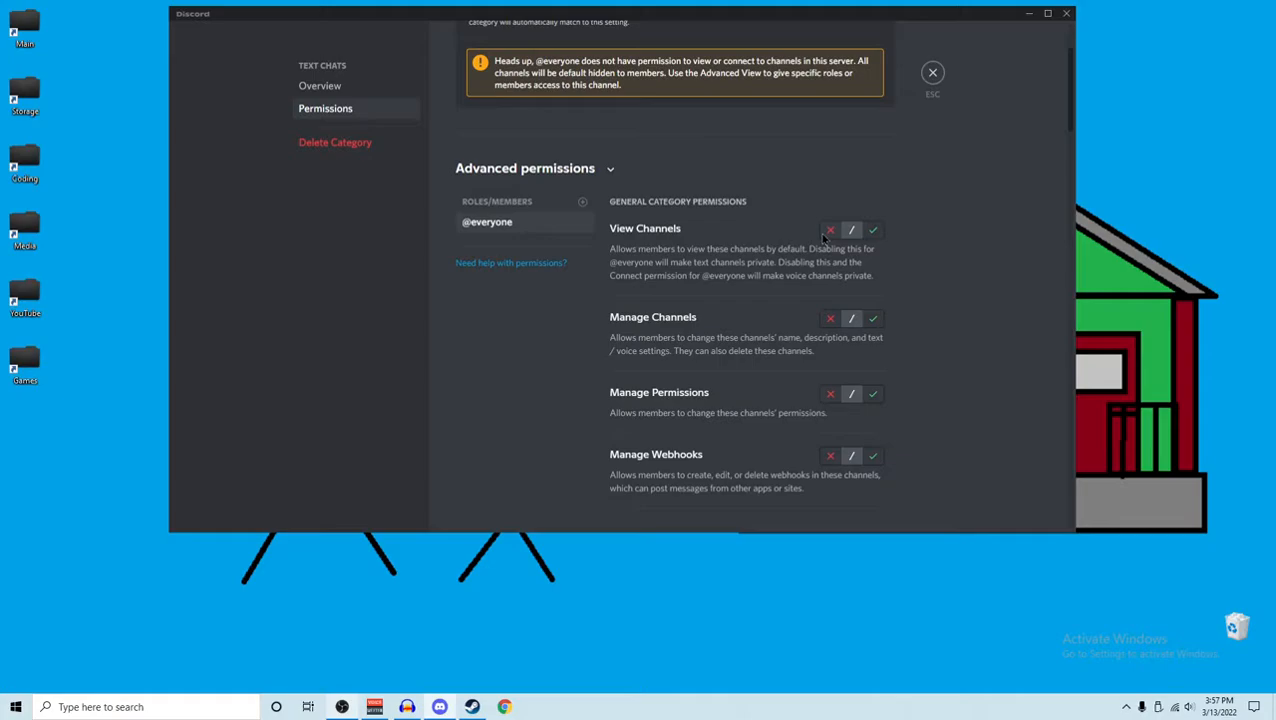
pyautogui.click(828, 231)
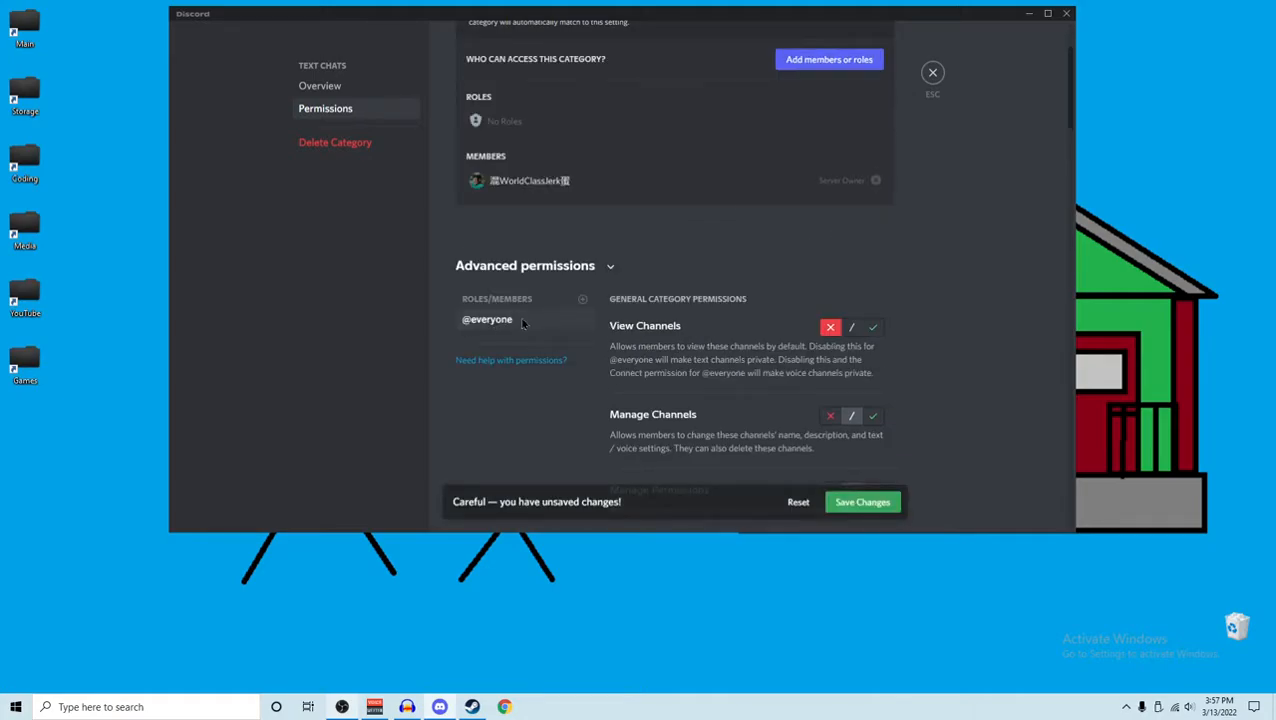
pyautogui.click(872, 327)
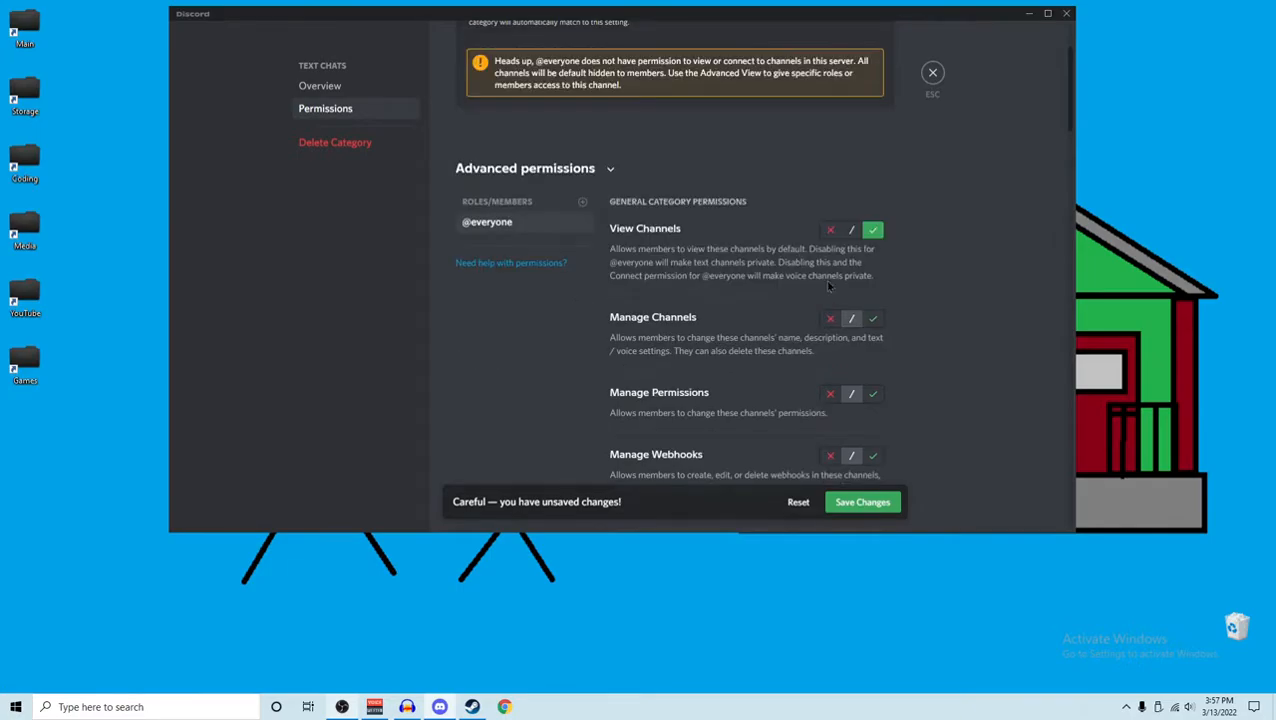
pyautogui.click(828, 229)
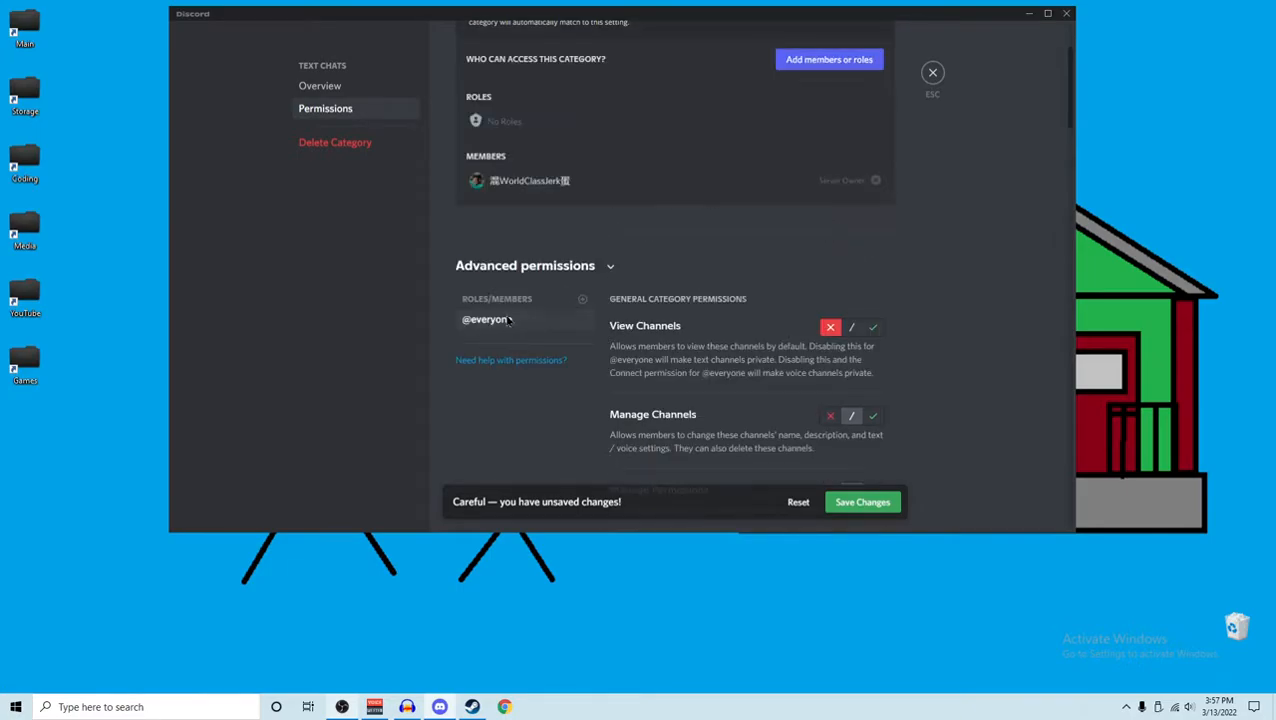
pyautogui.scroll(-1, 828, 328)
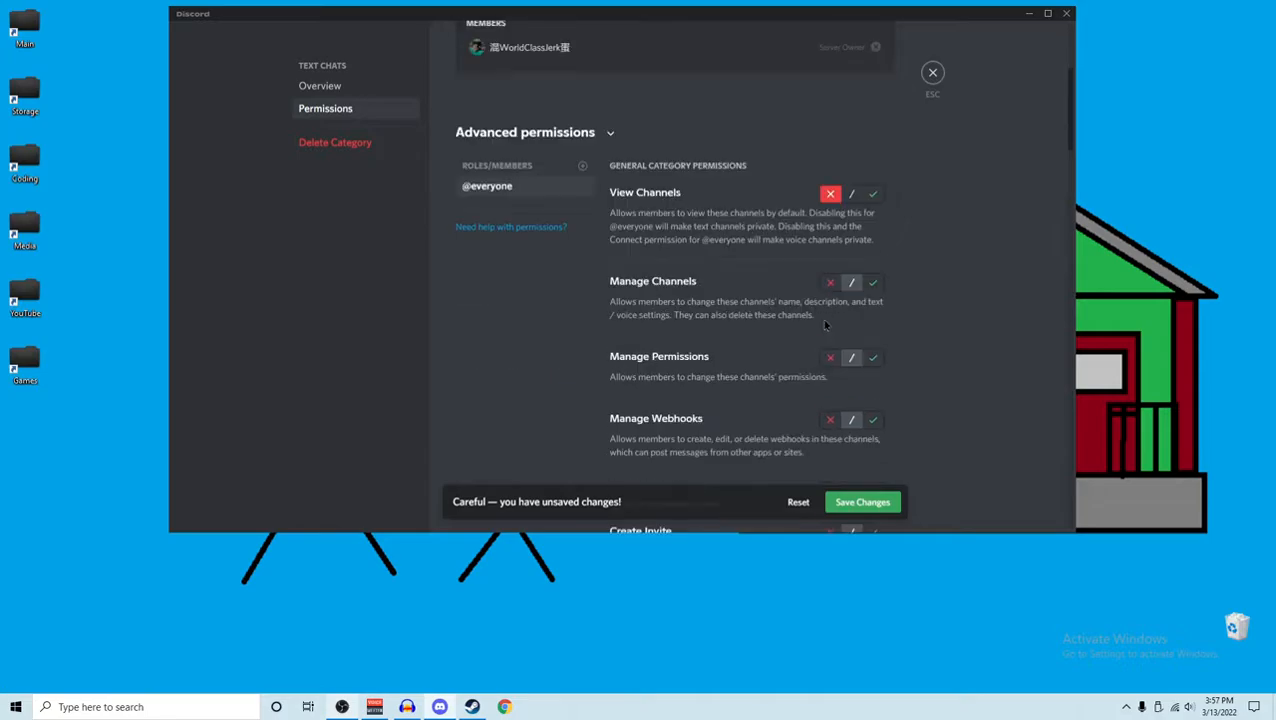
pyautogui.click(831, 284)
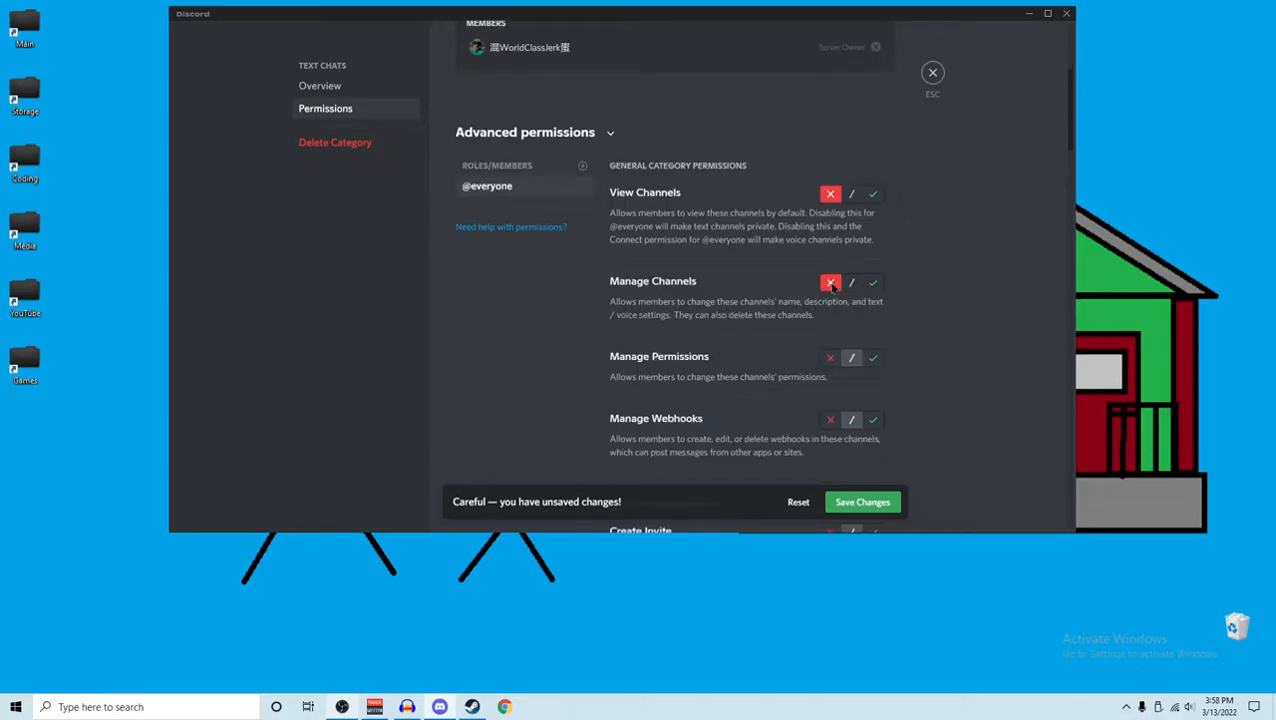
pyautogui.click(830, 358)
pyautogui.scroll(-1, 832, 362)
pyautogui.click(830, 285)
pyautogui.scroll(-1, 830, 287)
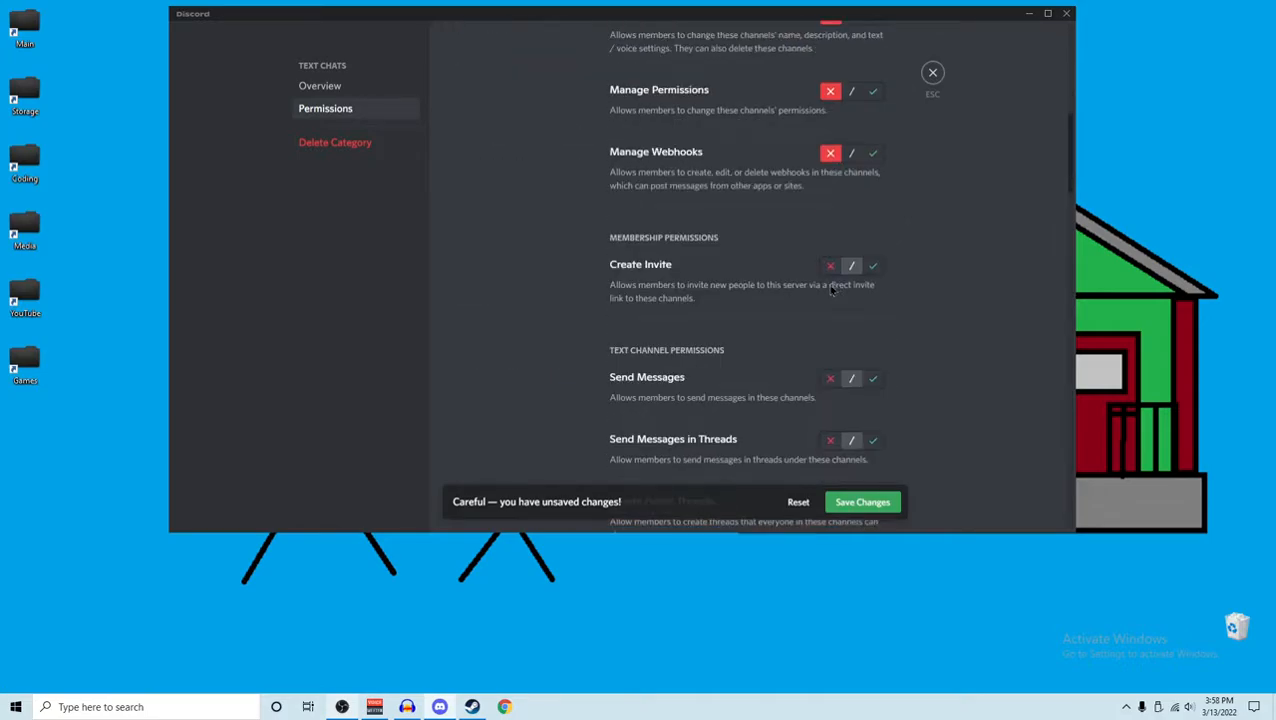
pyautogui.click(880, 270)
pyautogui.scroll(-1, 878, 268)
pyautogui.click(873, 245)
pyautogui.scroll(-1, 873, 247)
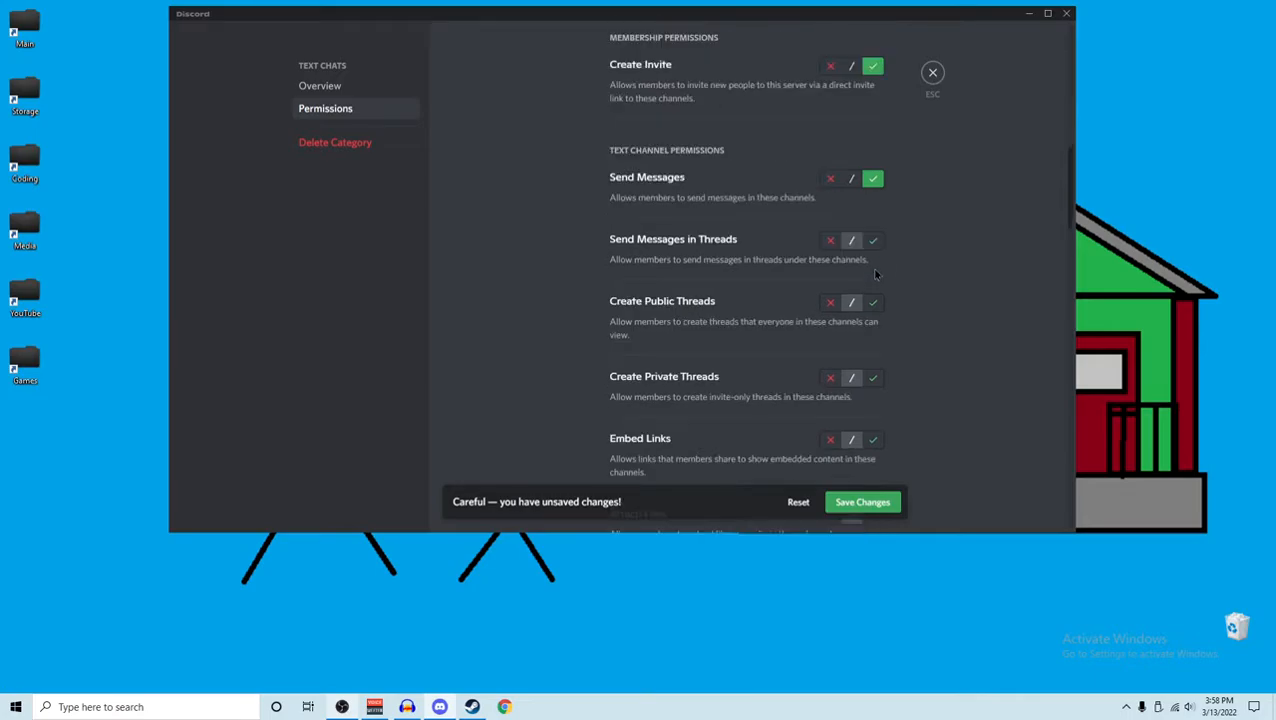
pyautogui.click(873, 245)
pyautogui.click(830, 301)
pyautogui.scroll(-1, 836, 300)
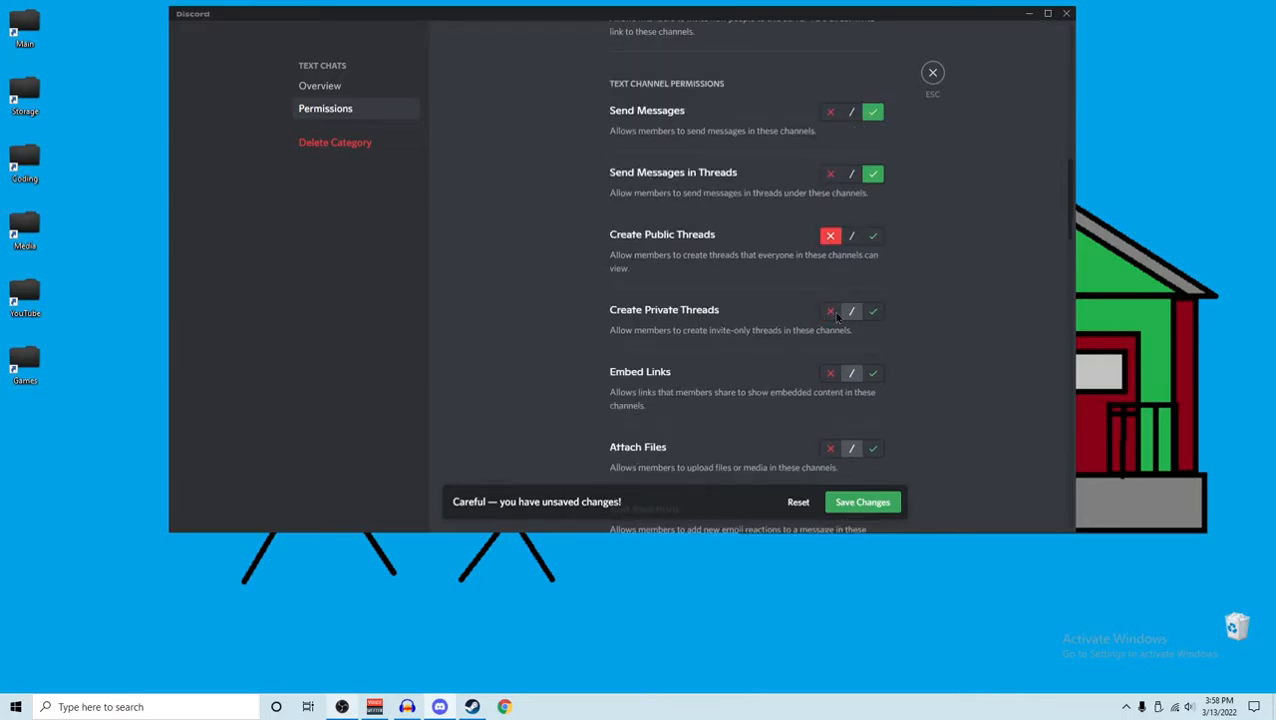
pyautogui.click(834, 313)
pyautogui.scroll(-1, 846, 285)
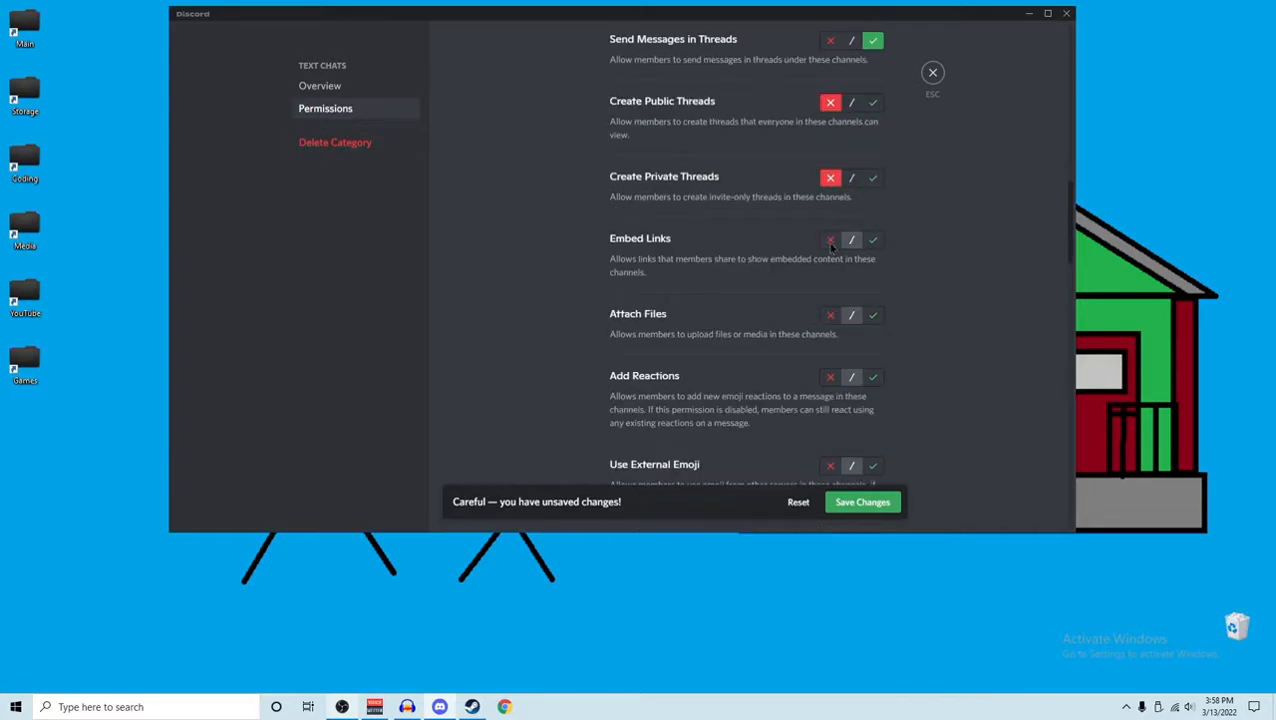
pyautogui.click(872, 240)
pyautogui.scroll(-1, 871, 246)
pyautogui.click(873, 183)
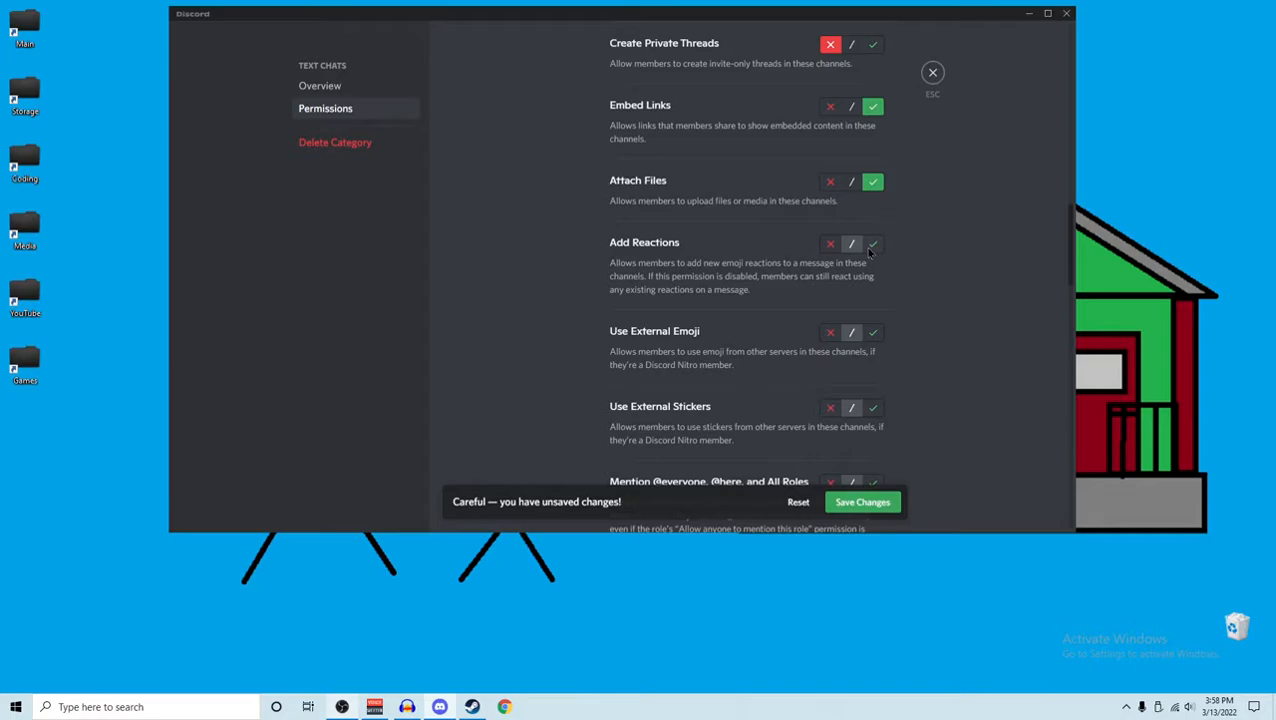
pyautogui.click(872, 245)
pyautogui.scroll(-1, 870, 250)
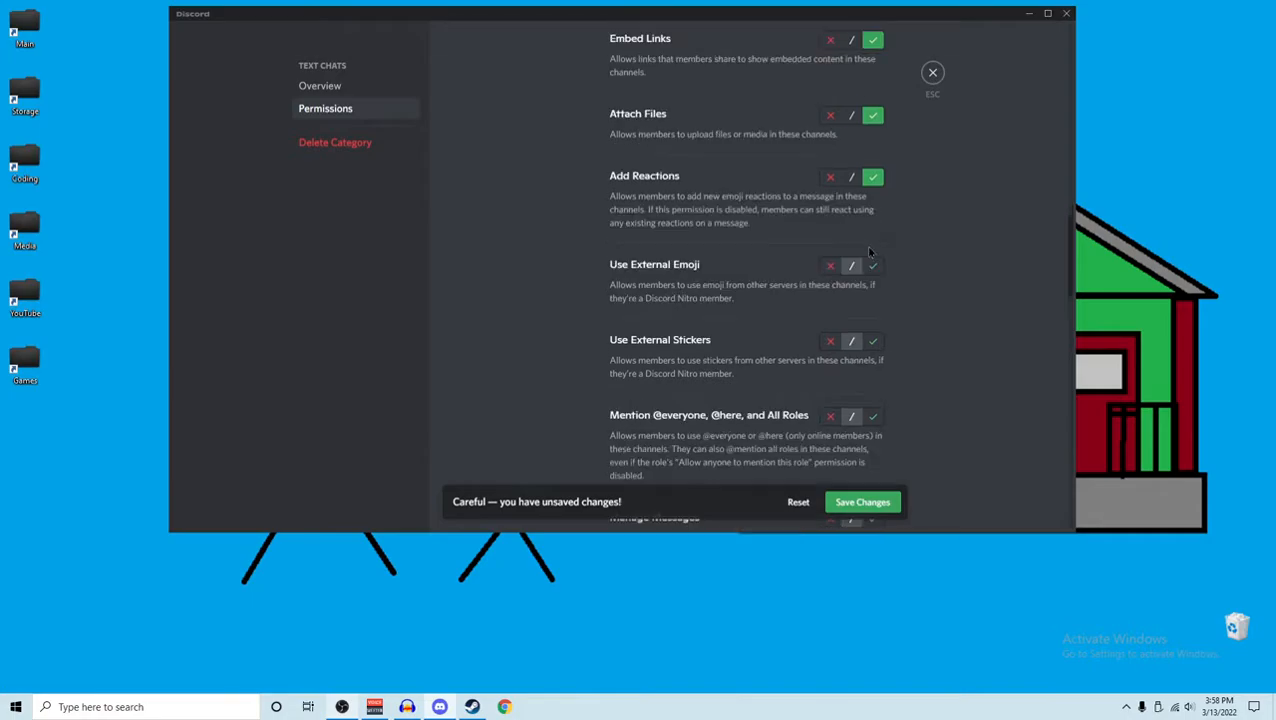
pyautogui.click(873, 266)
pyautogui.scroll(-1, 873, 266)
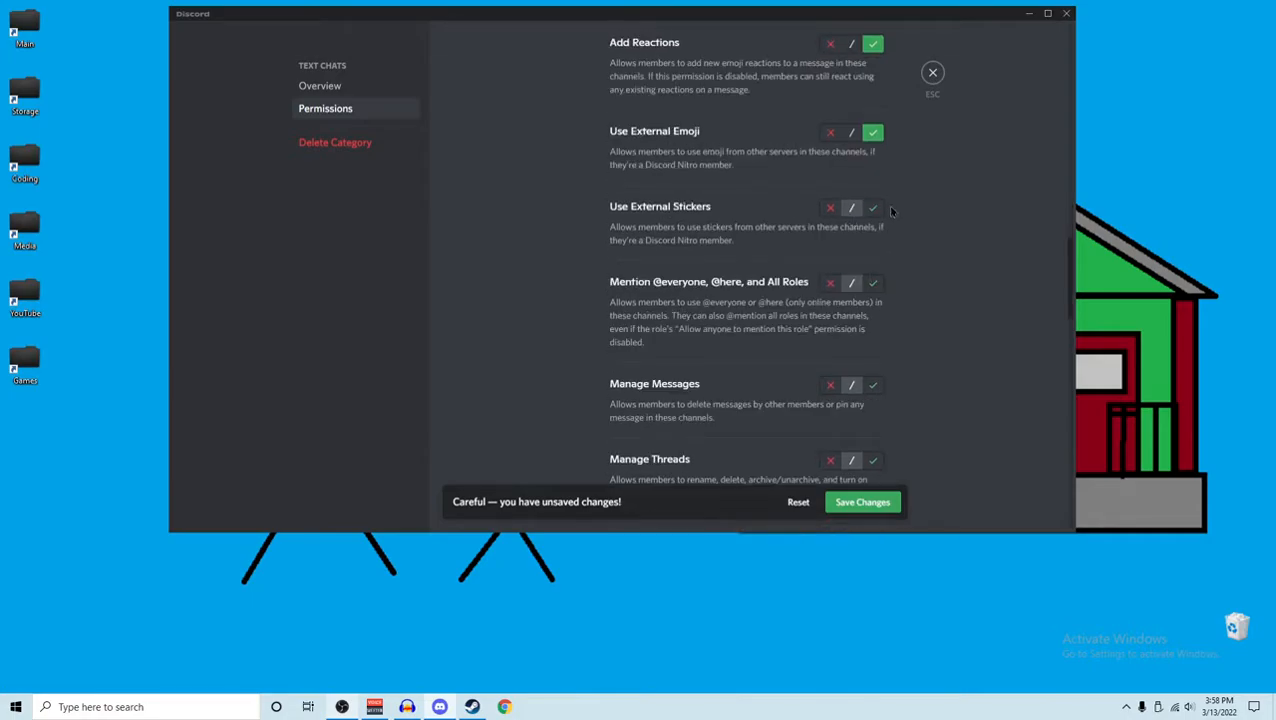
pyautogui.click(873, 205)
pyautogui.scroll(-1, 870, 205)
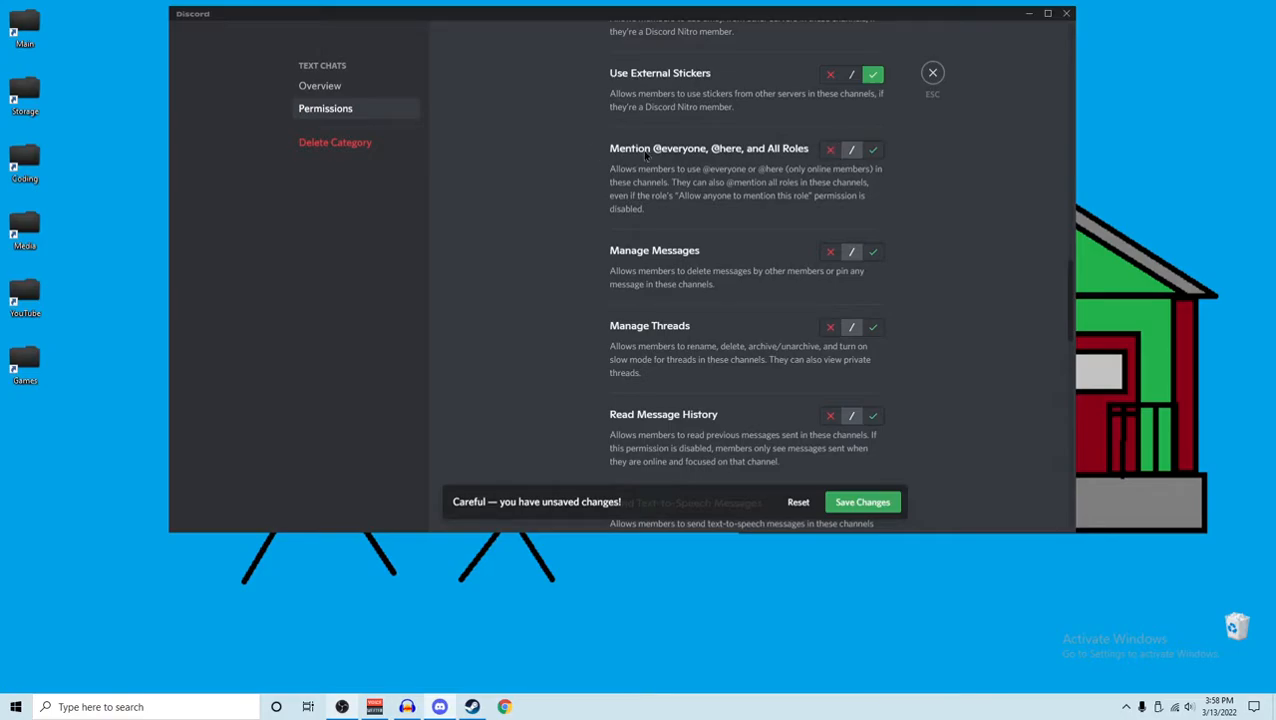
pyautogui.click(829, 150)
pyautogui.scroll(-1, 857, 203)
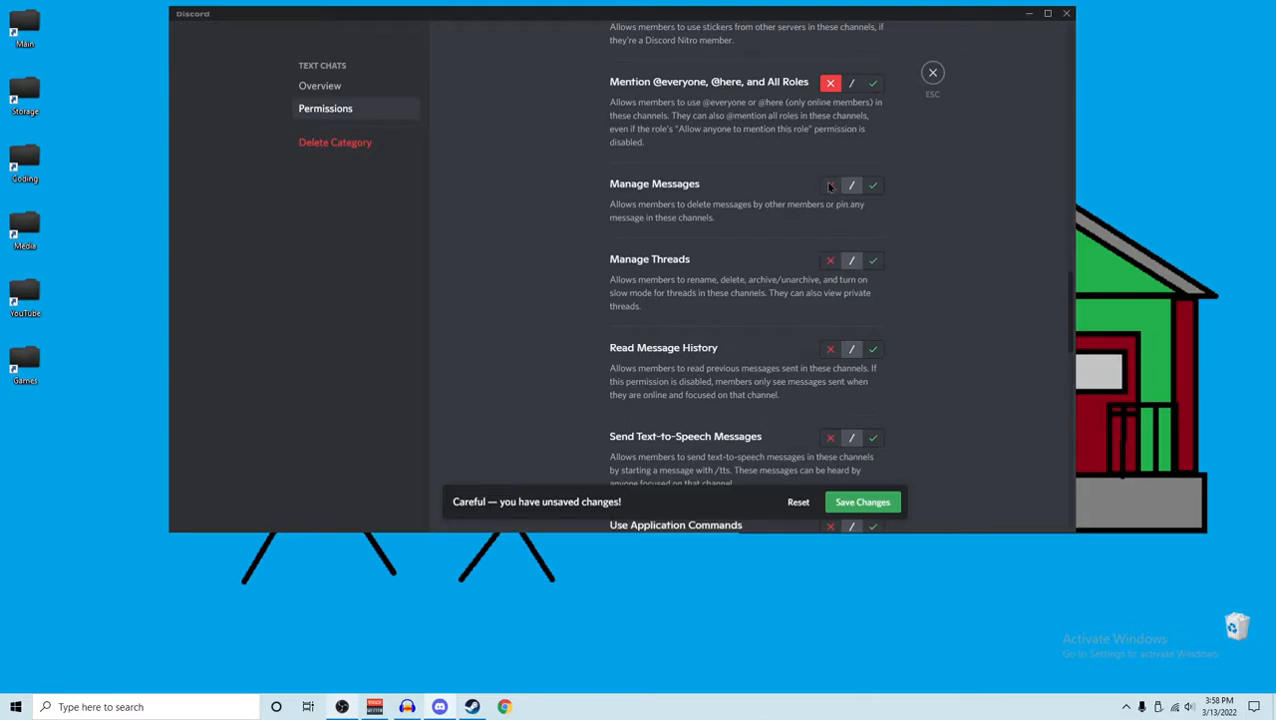
pyautogui.click(829, 187)
pyautogui.click(830, 261)
pyautogui.scroll(-2, 831, 262)
# Add the Member role to the Text Chats category's advanced permissions, allow it View Channels and save the changes
pyautogui.scroll(3, 842, 316)
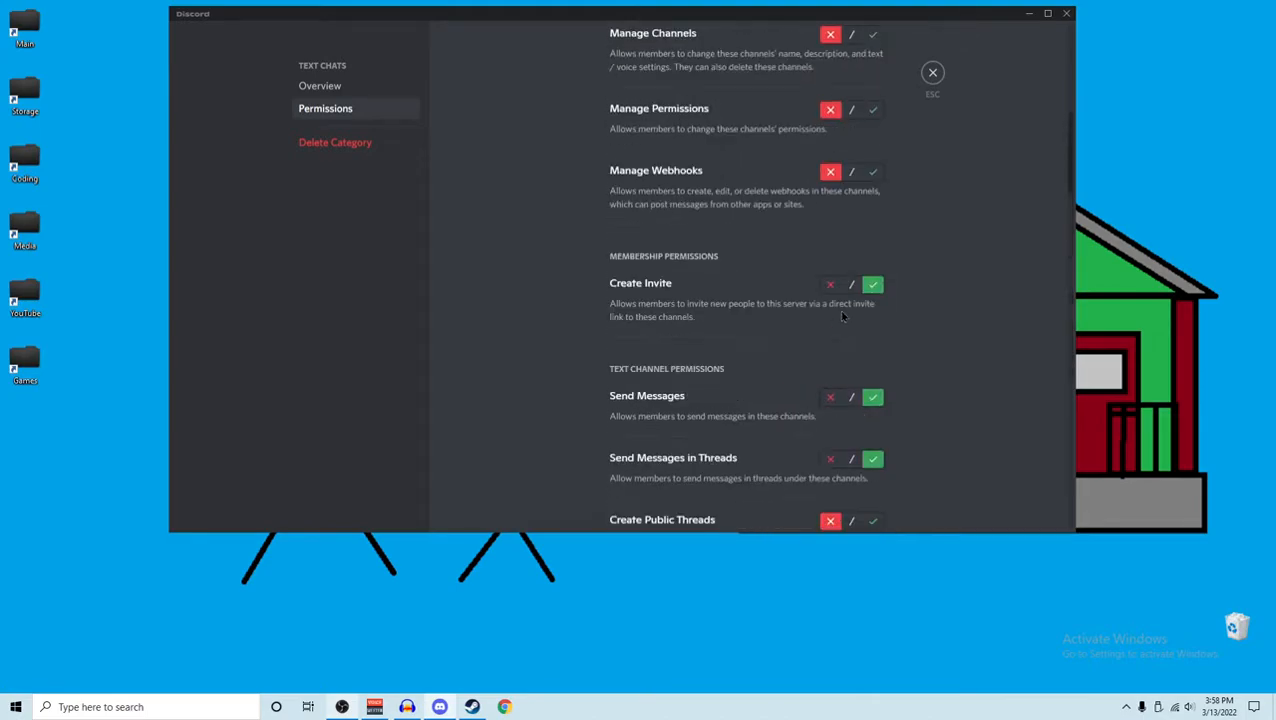
pyautogui.scroll(4, 842, 316)
pyautogui.scroll(-2, 842, 316)
pyautogui.scroll(1, 572, 260)
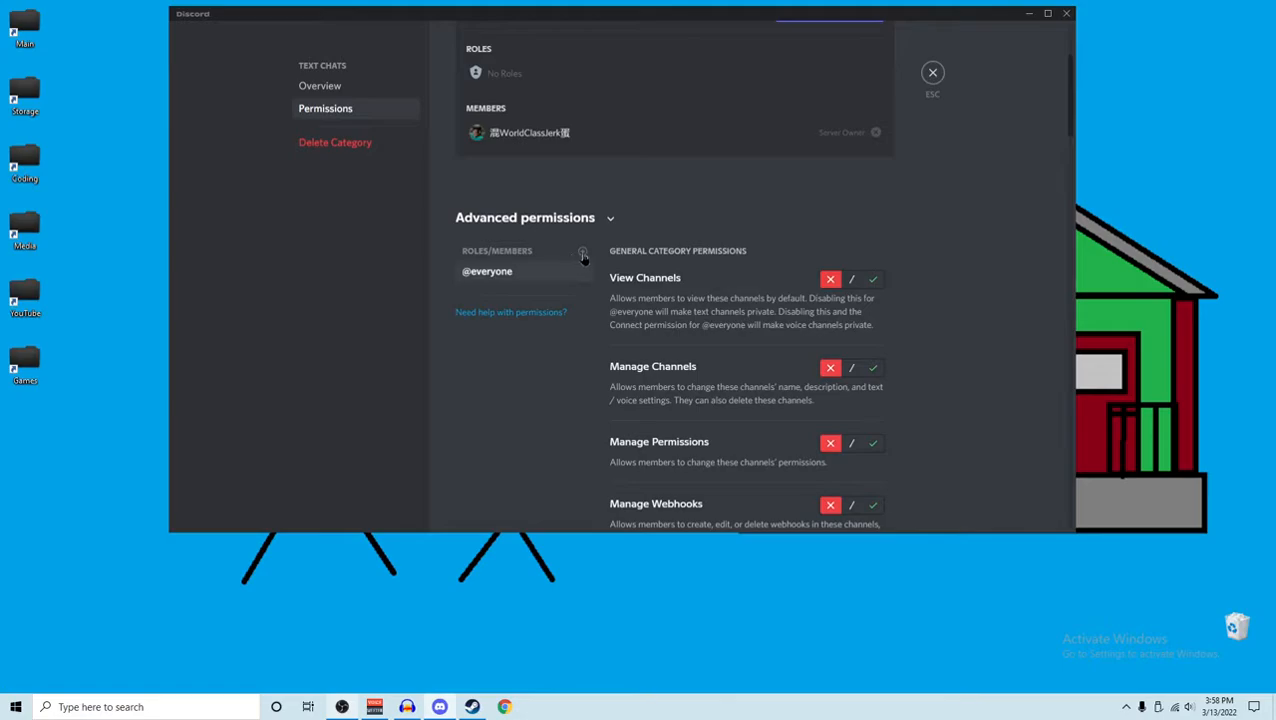
pyautogui.click(583, 253)
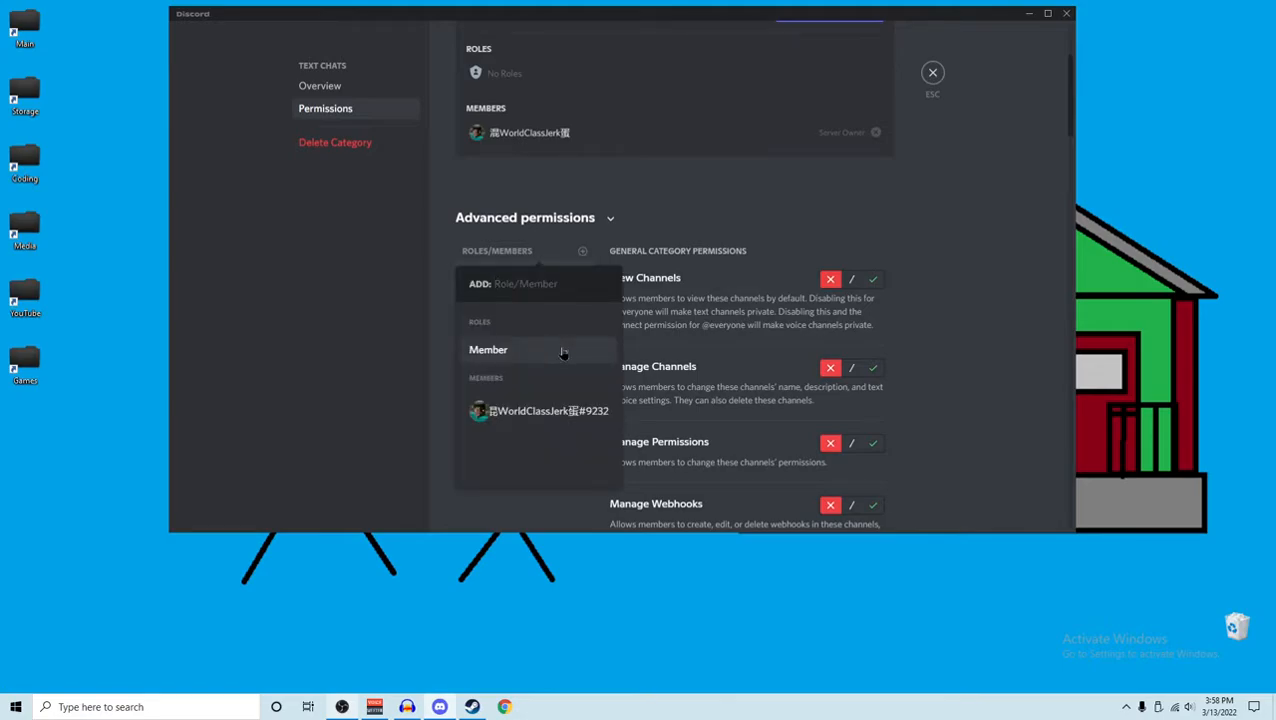
pyautogui.click(562, 352)
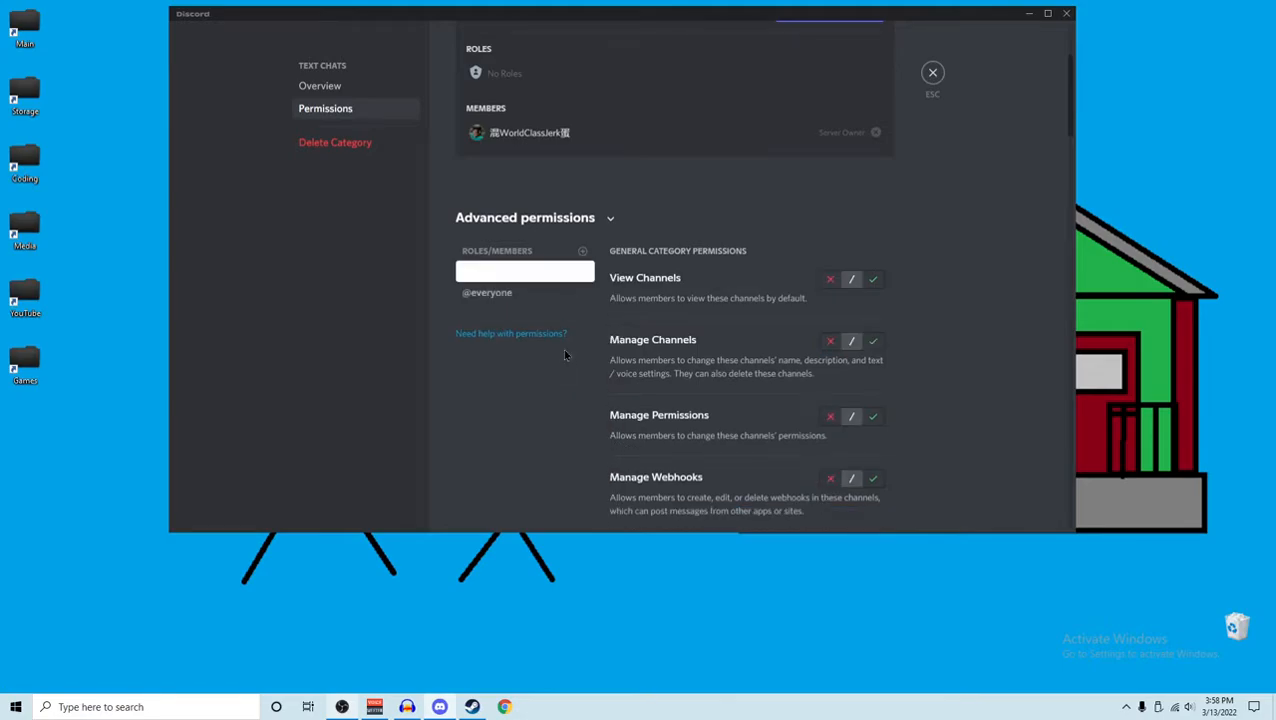
pyautogui.click(872, 280)
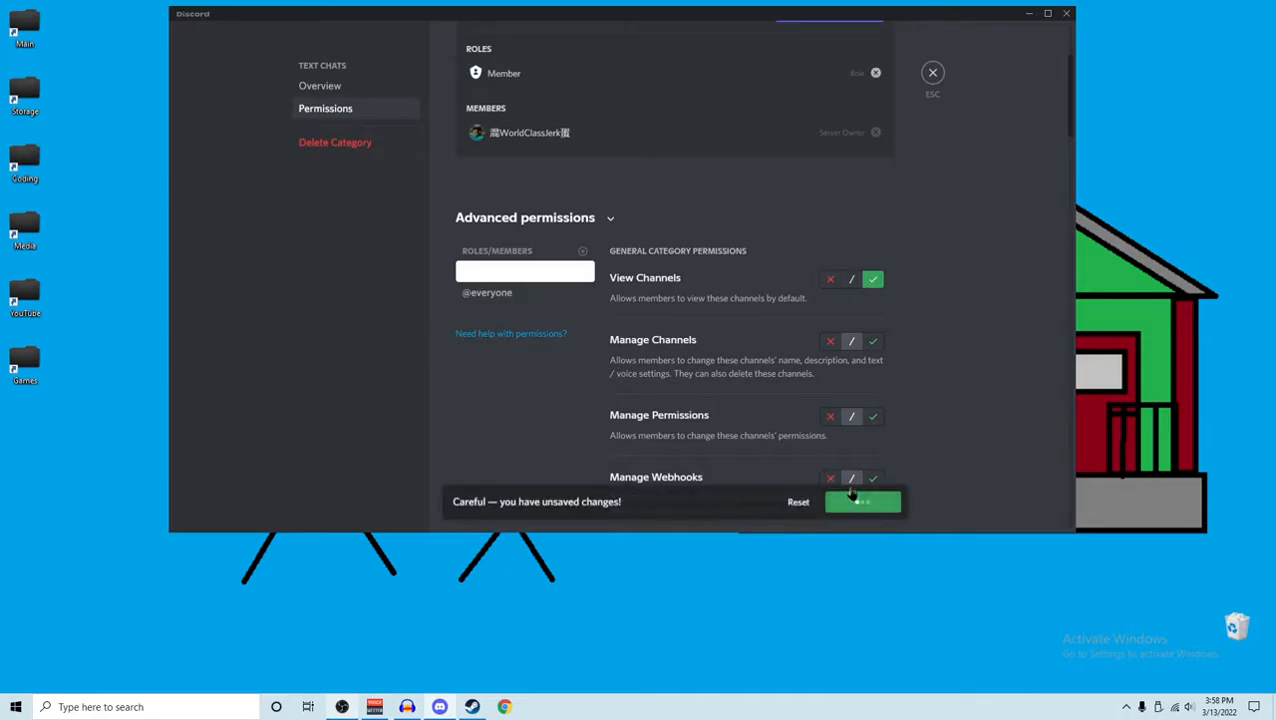
pyautogui.click(858, 499)
pyautogui.click(528, 305)
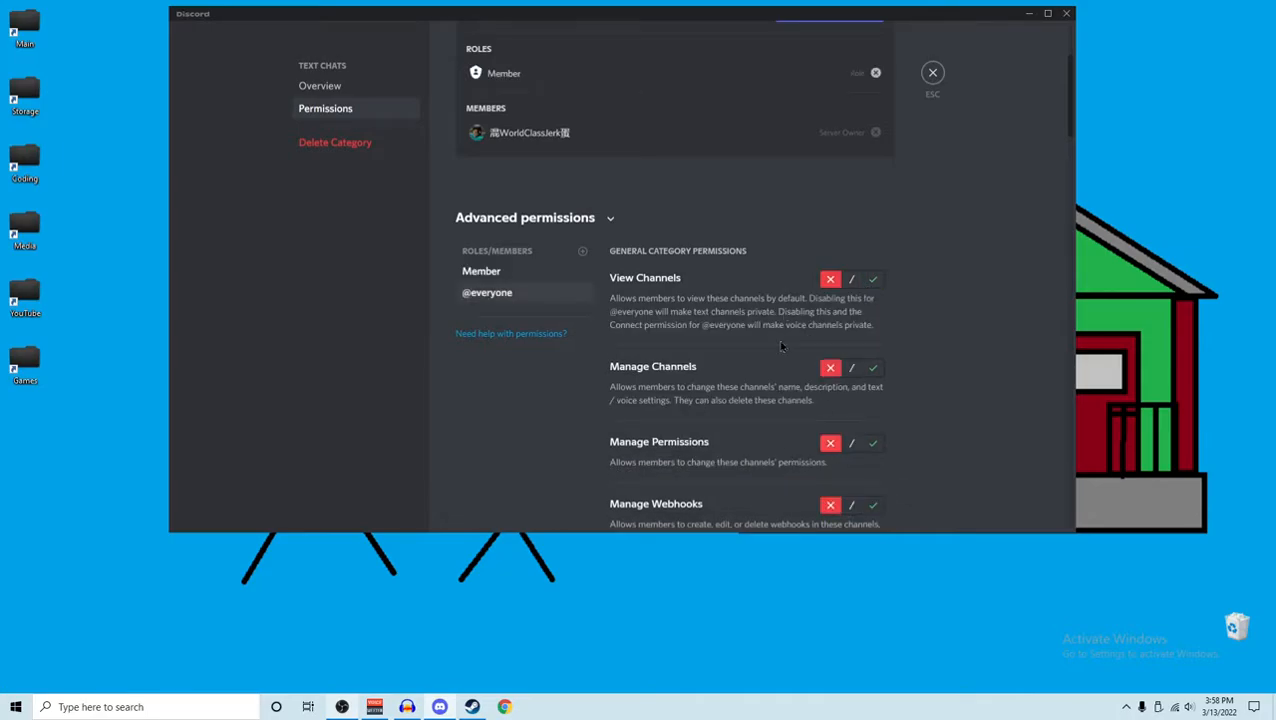
pyautogui.click(538, 272)
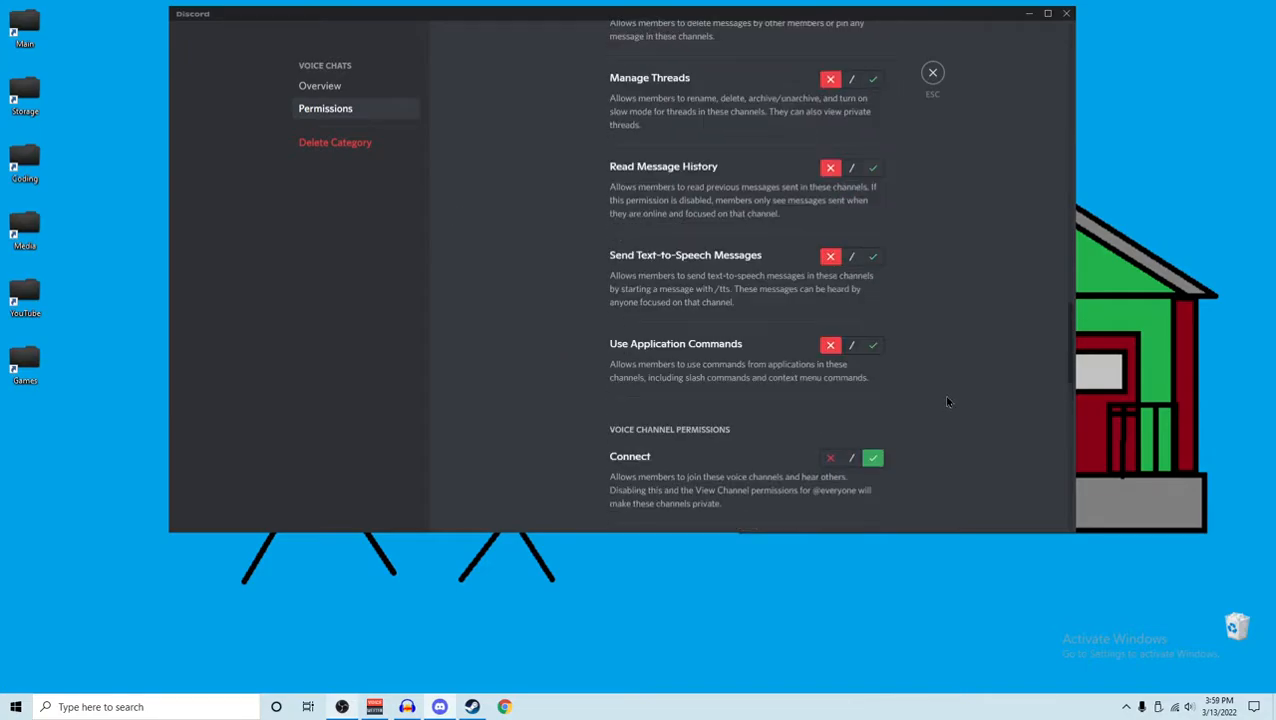
# Add the Member role to the Voice Chats category's permissions, allow it View Channels, save and leave the category settings
pyautogui.scroll(-5, 948, 400)
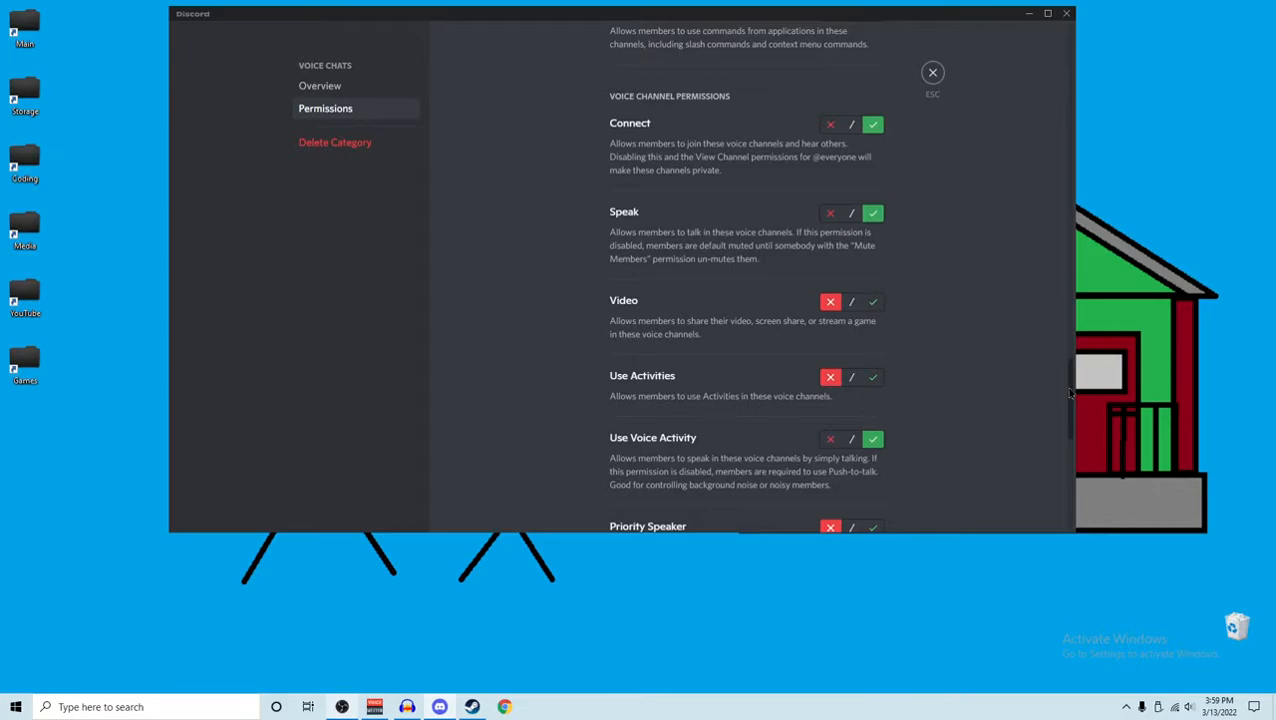
pyautogui.moveTo(1072, 396); pyautogui.dragTo(1074, 78)
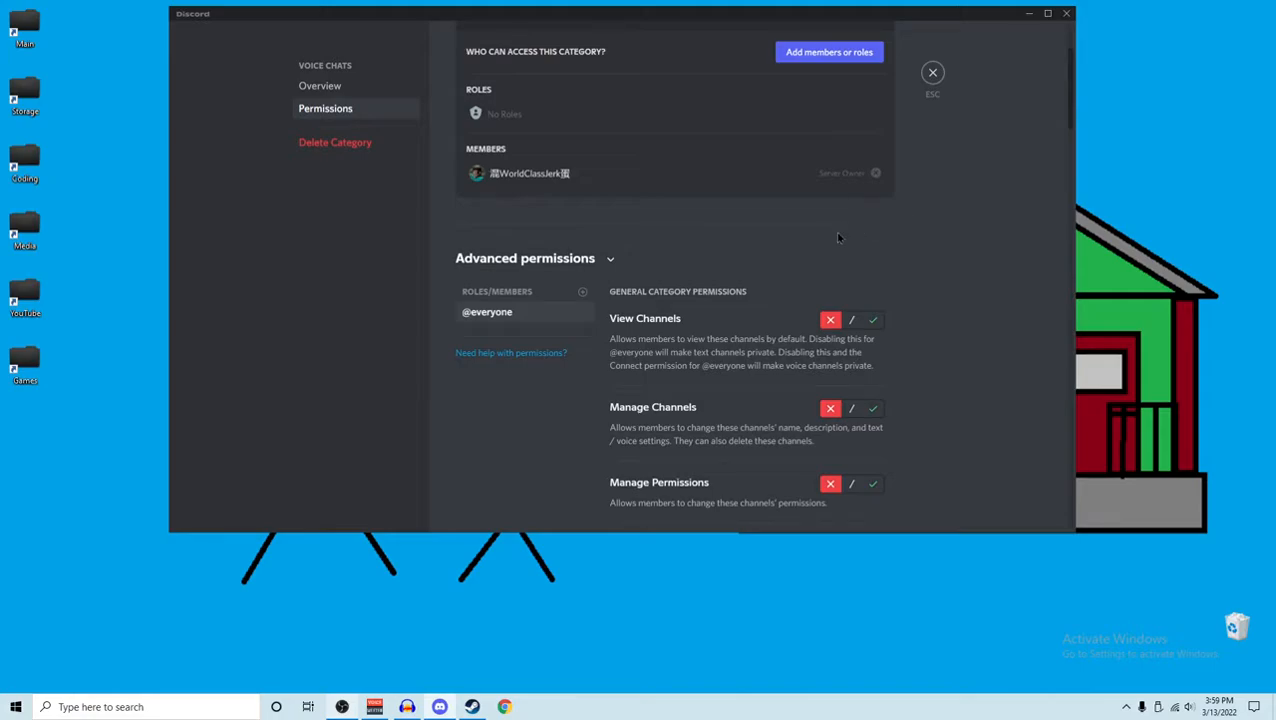
pyautogui.click(583, 292)
pyautogui.click(541, 388)
pyautogui.click(872, 320)
pyautogui.click(860, 502)
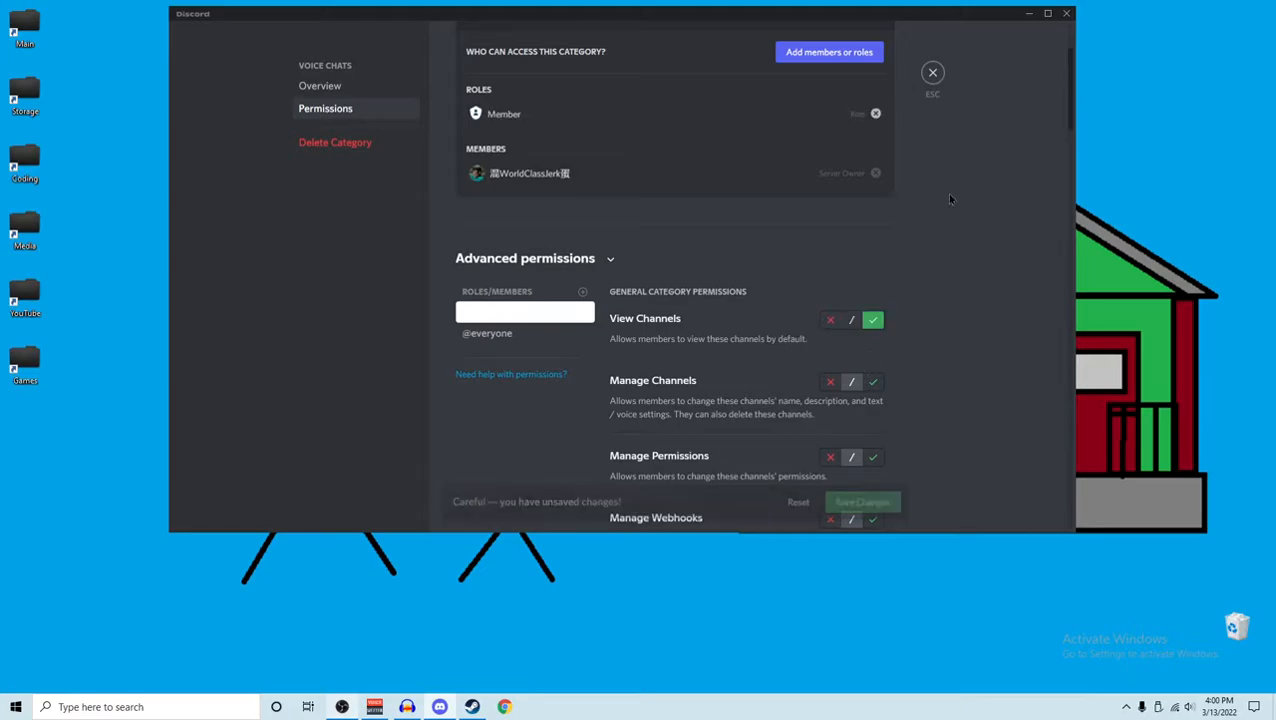
pyautogui.click(932, 75)
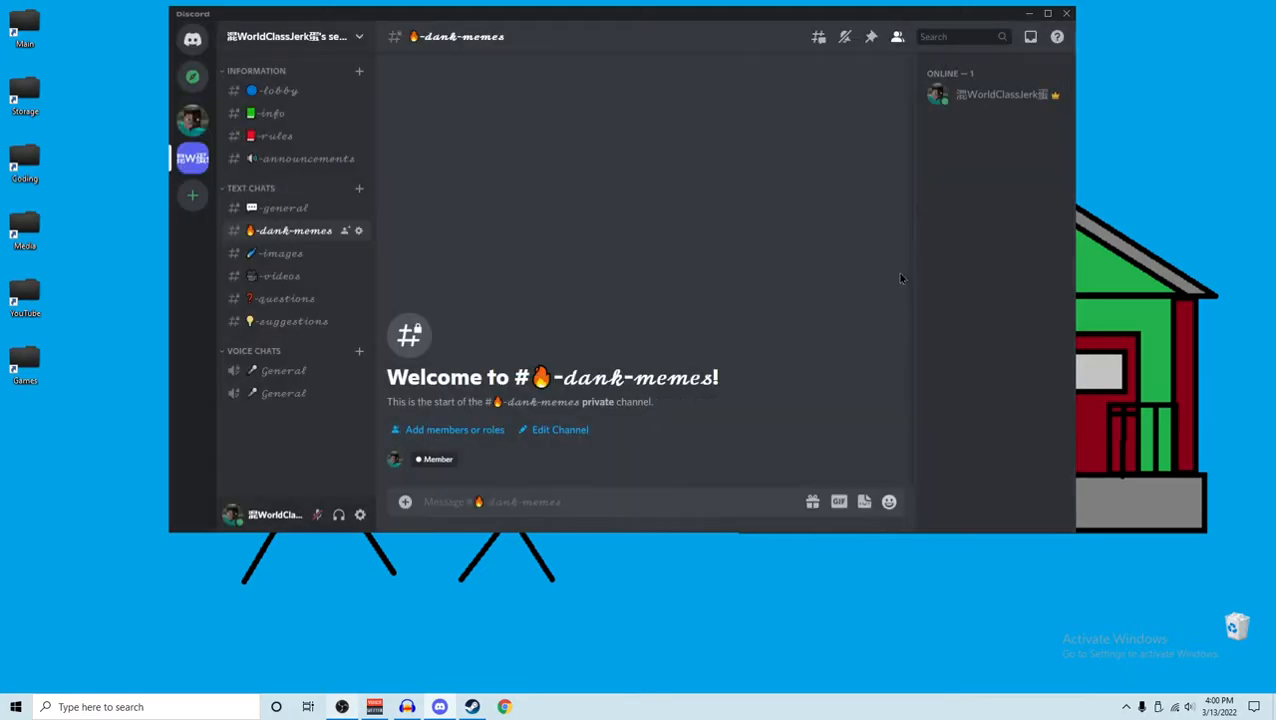
# Create a new non-private category named "Staff Chats" on the server
pyautogui.rightClick(265, 429)
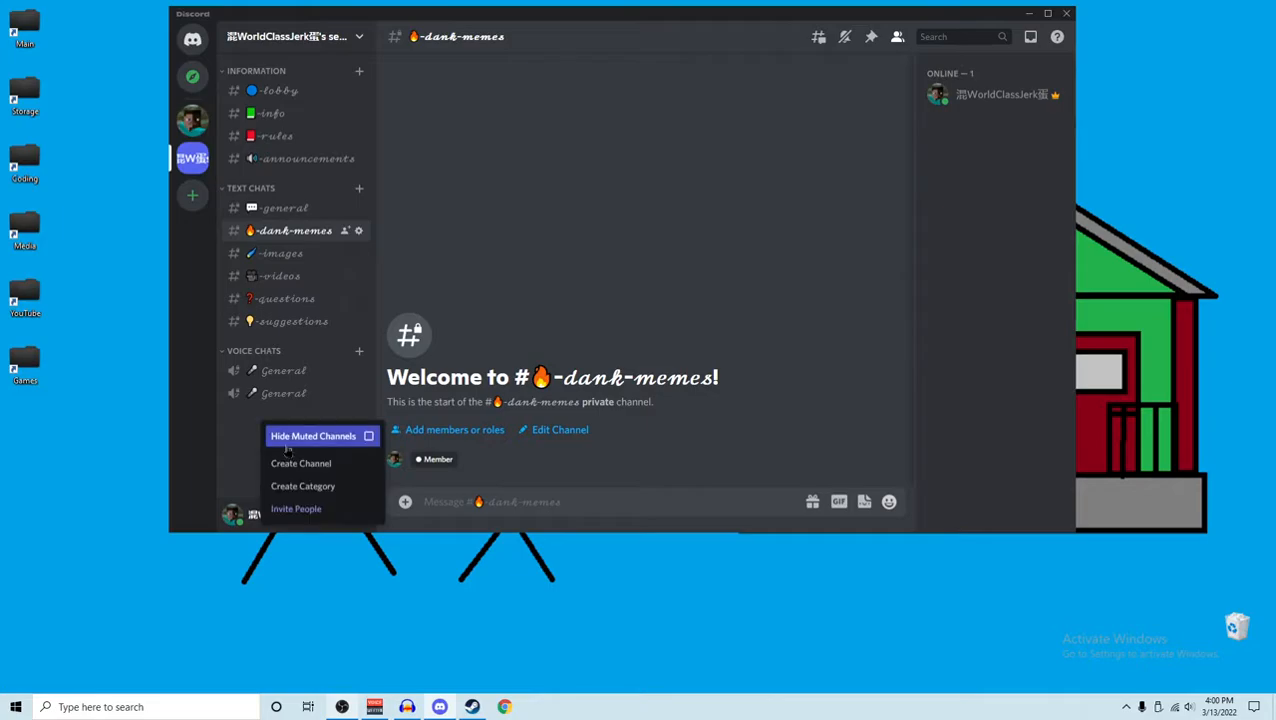
pyautogui.click(313, 486)
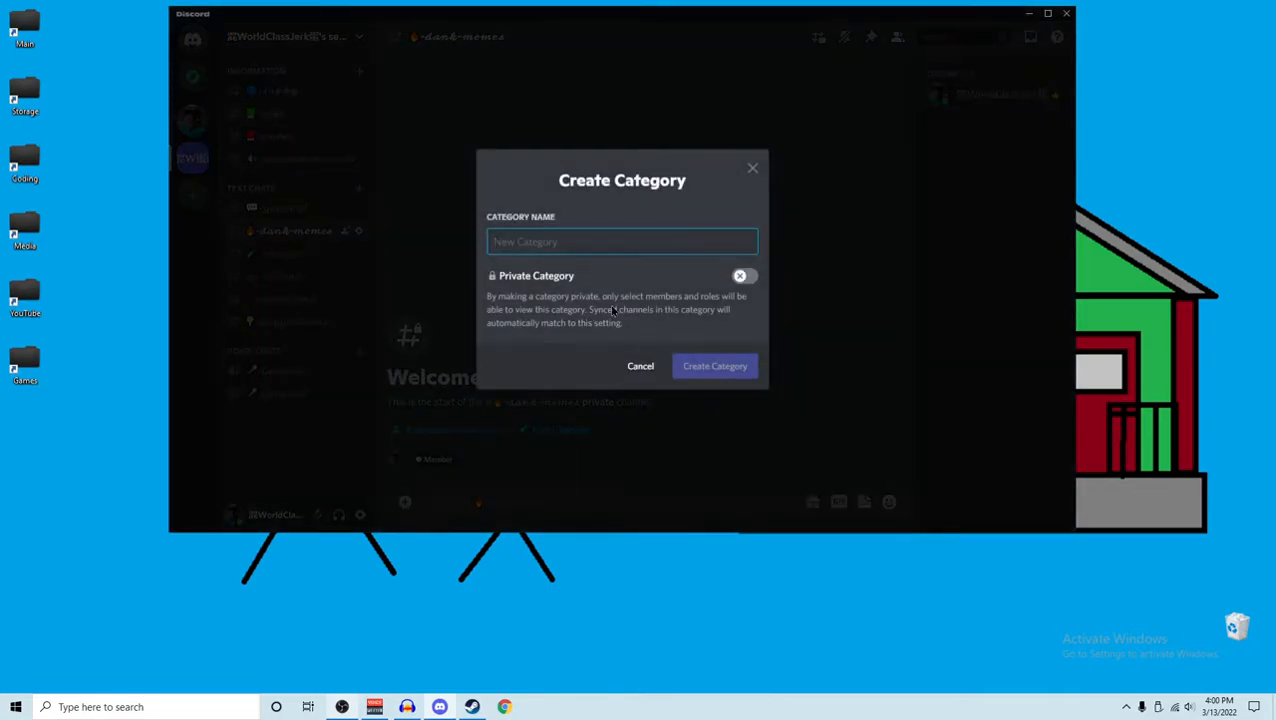
pyautogui.write('Staff')
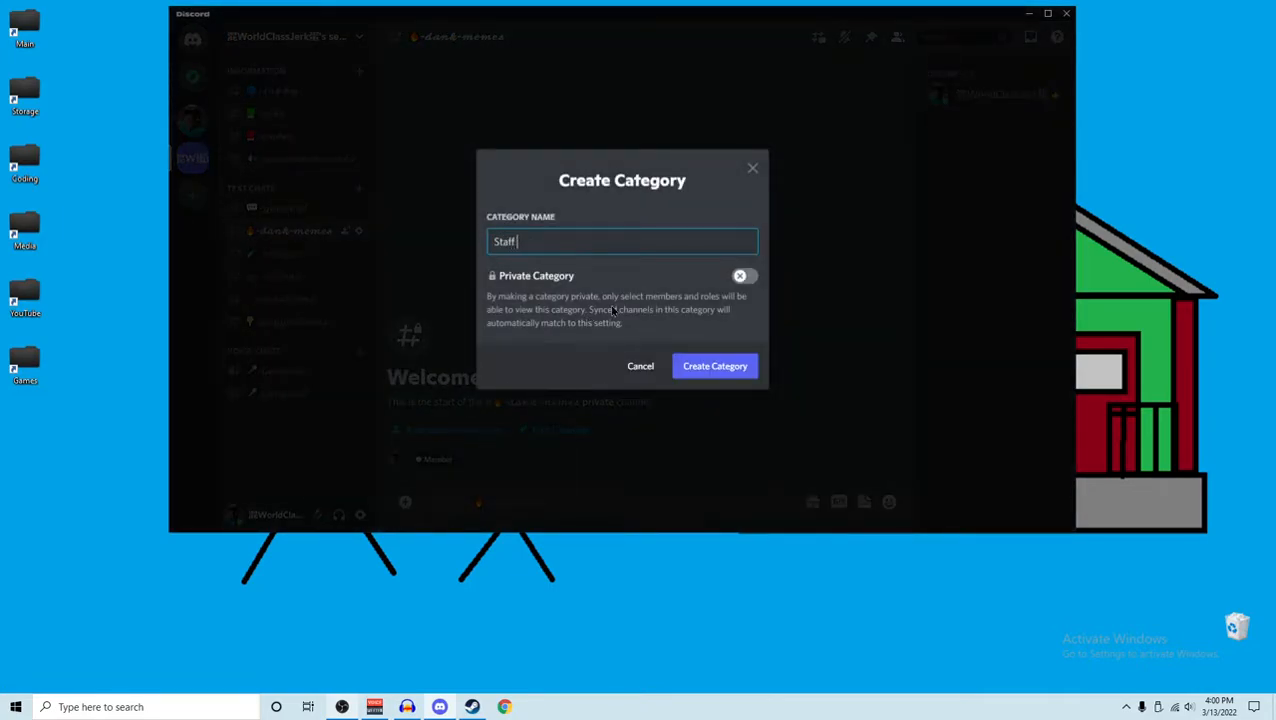
pyautogui.write(' Chats')
pyautogui.press('Return')
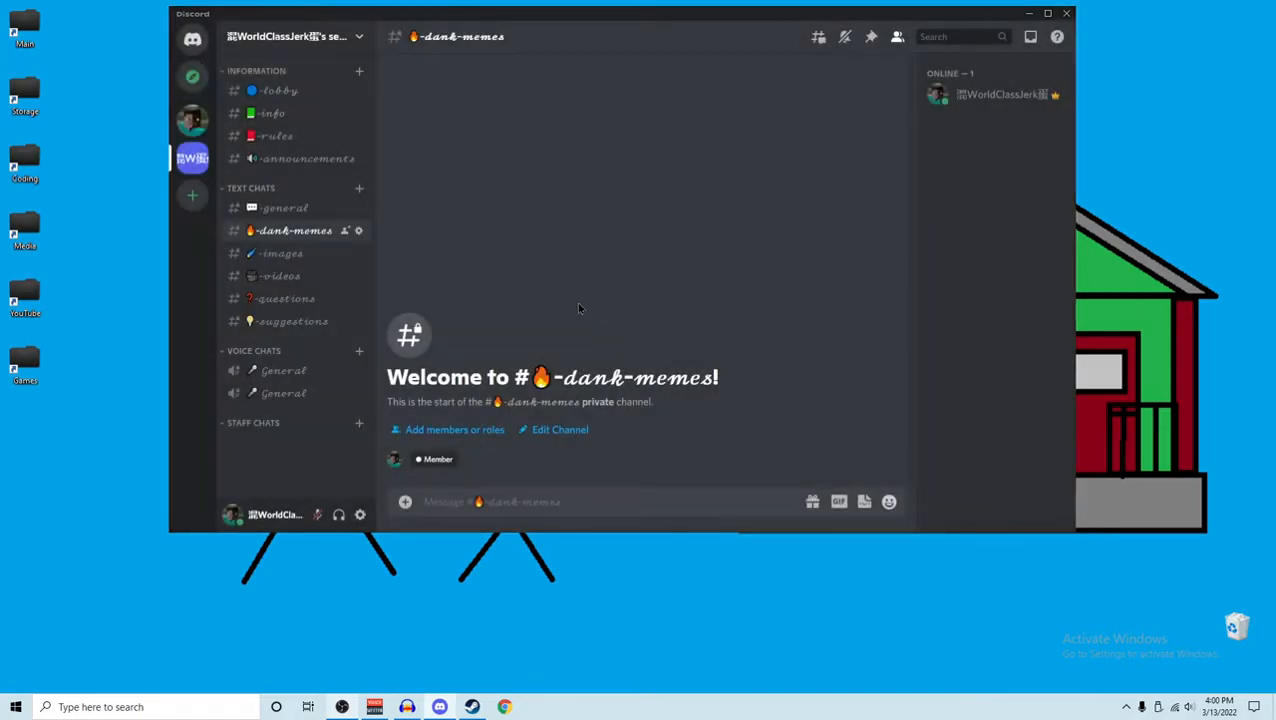
# Create a text channel named "text-chat" in the Staff Chats category
pyautogui.click(359, 423)
pyautogui.write('text-')
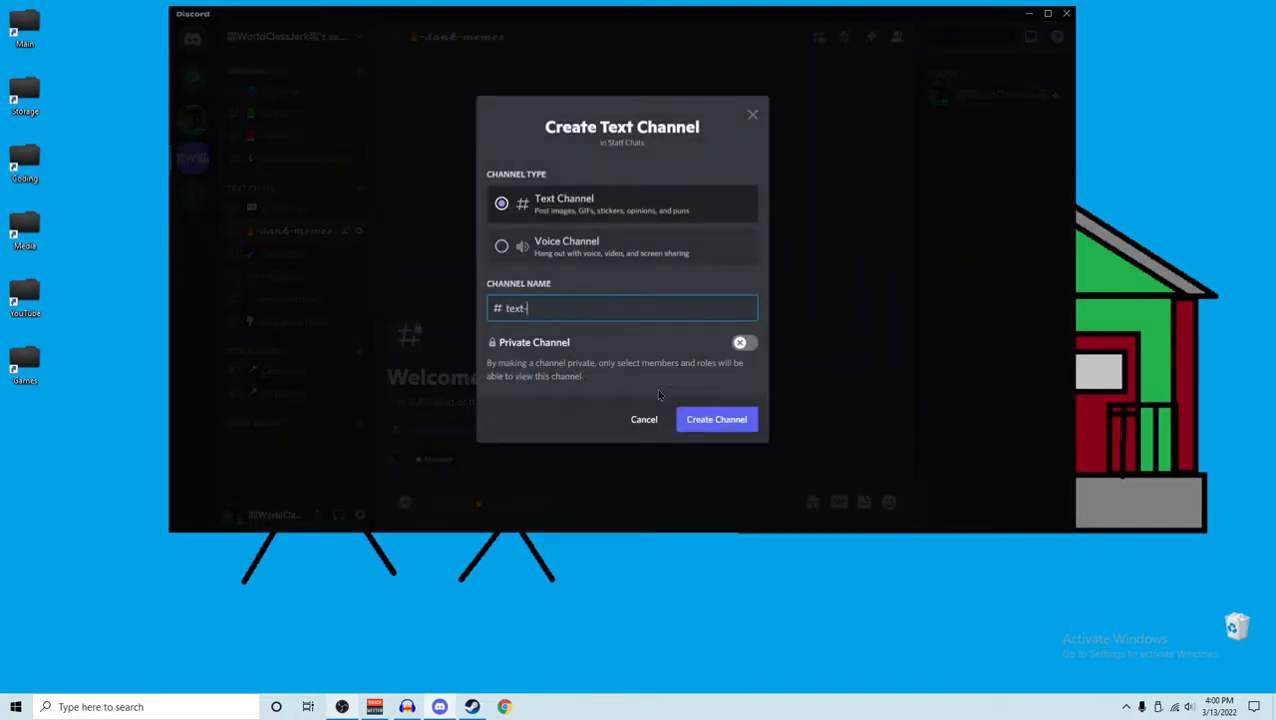
pyautogui.write('chat')
pyautogui.press('Return')
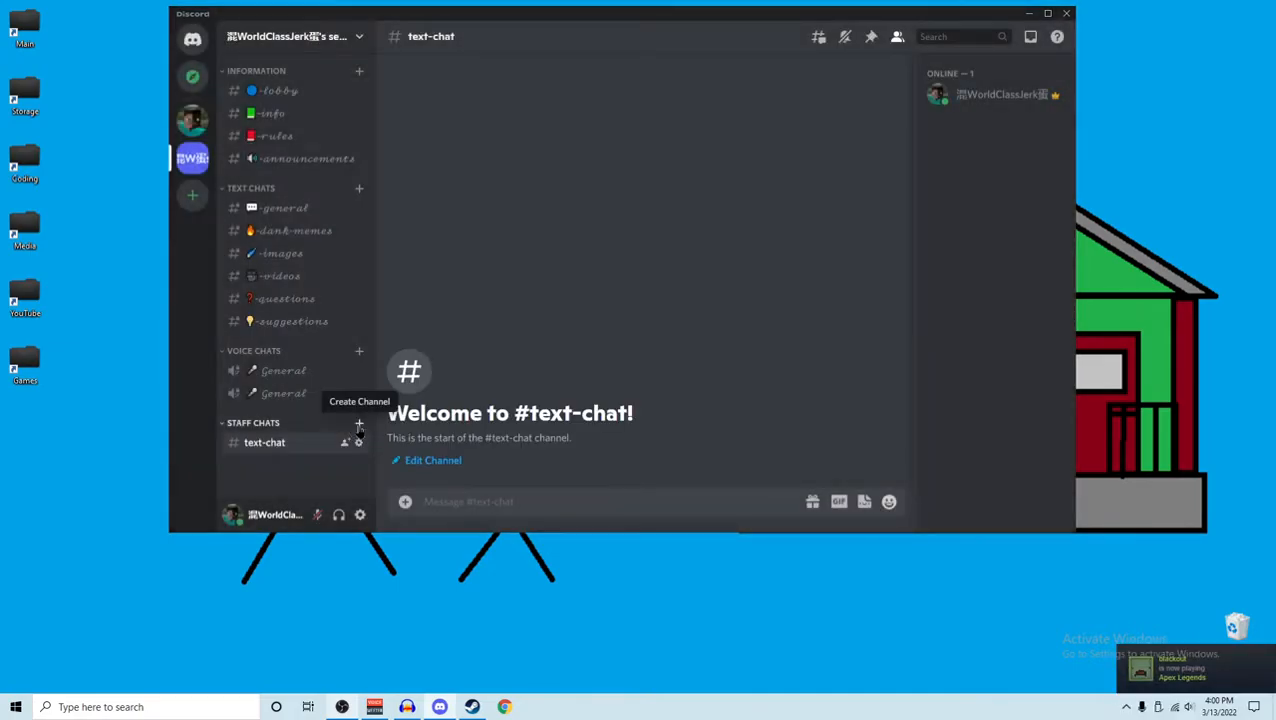
# Create a voice channel named "VC" in the Staff Chats category
pyautogui.click(359, 425)
pyautogui.click(566, 248)
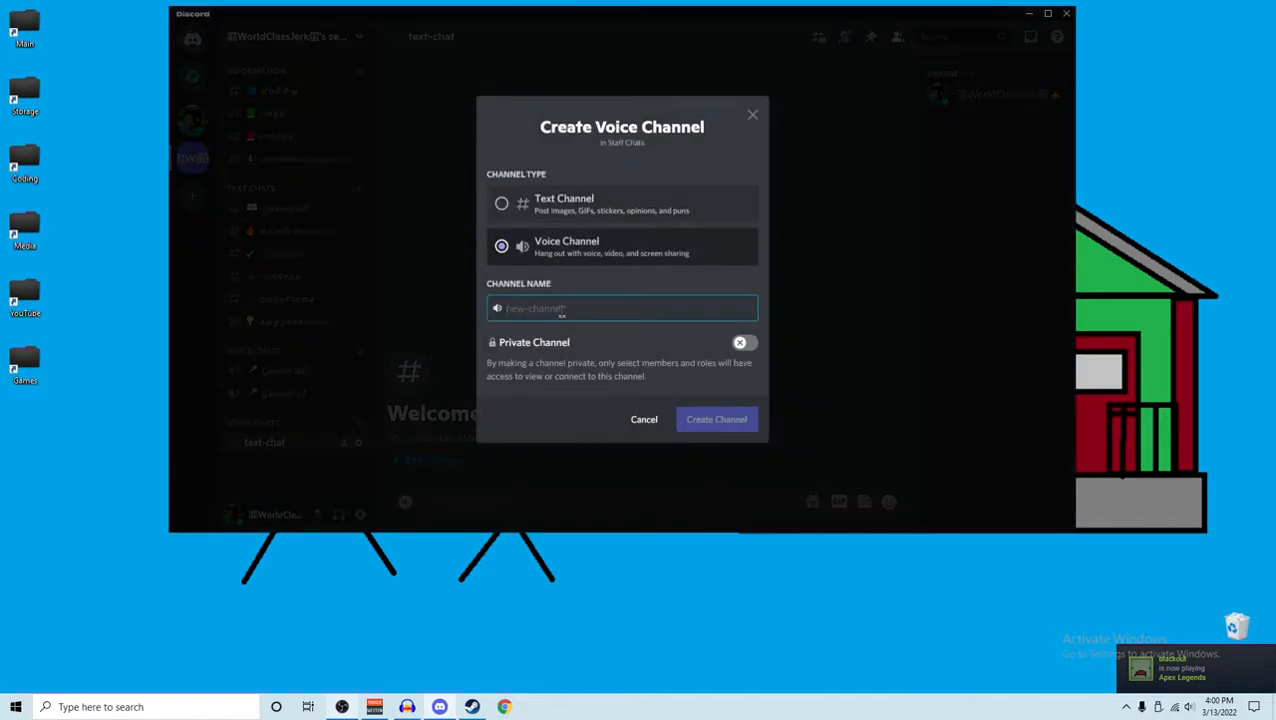
pyautogui.write('VC')
pyautogui.press('Return')
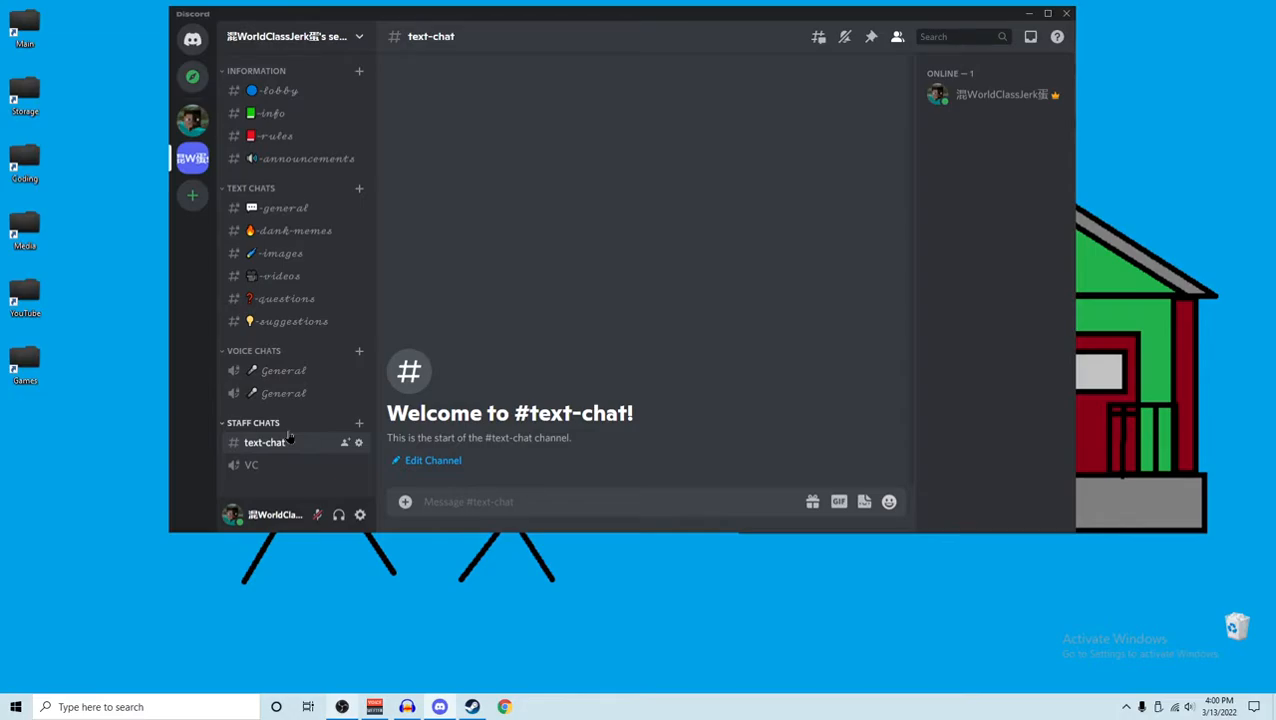
# Create a new role in the server settings and move it above the Member role
pyautogui.click(340, 42)
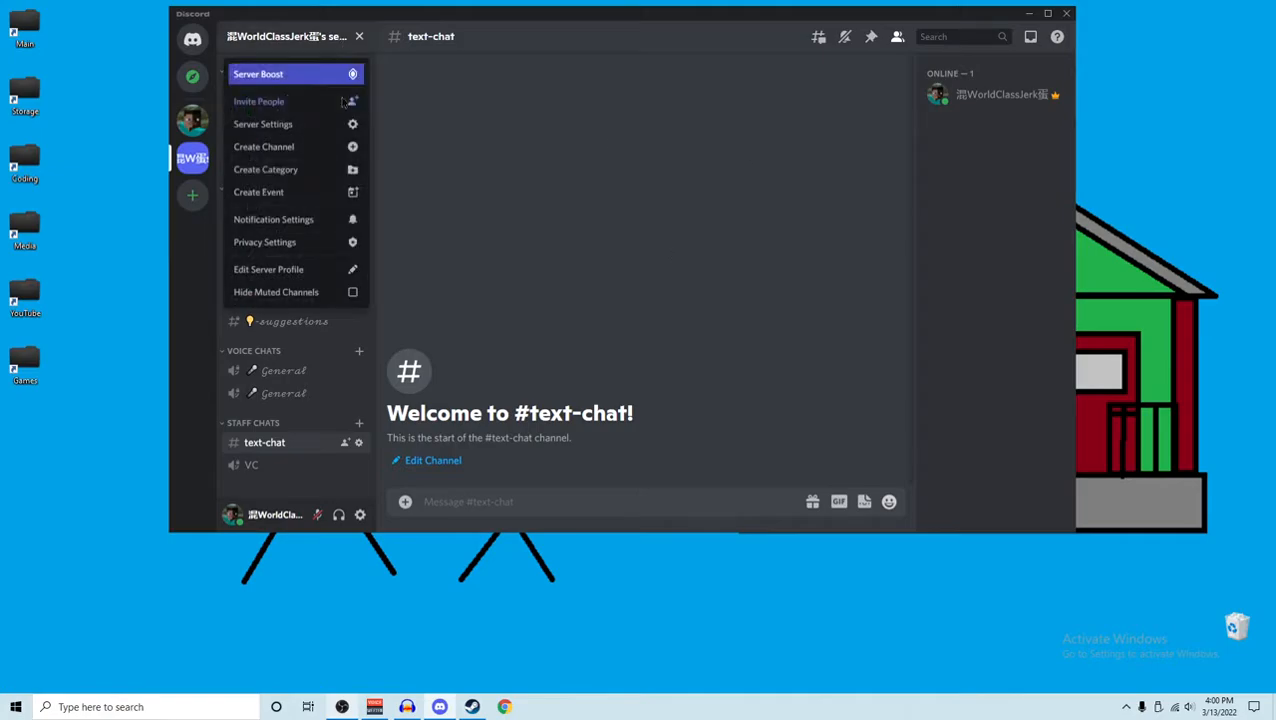
pyautogui.click(318, 122)
pyautogui.click(330, 111)
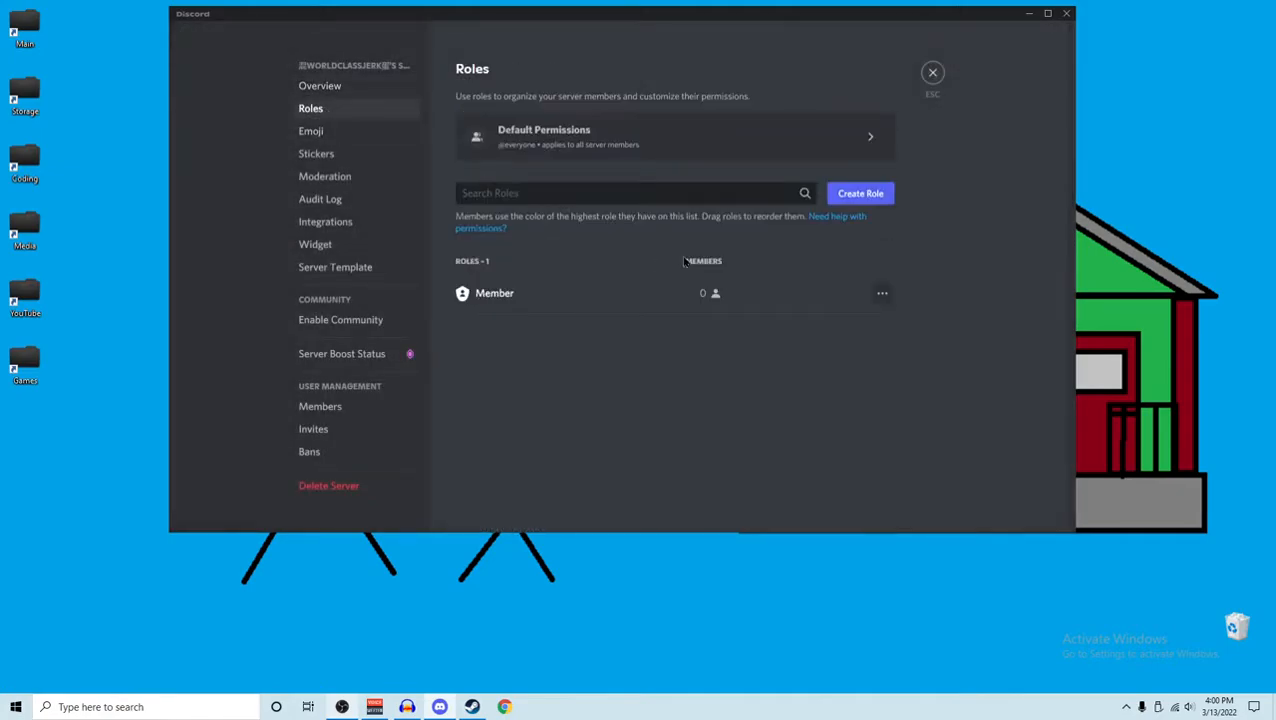
pyautogui.click(860, 193)
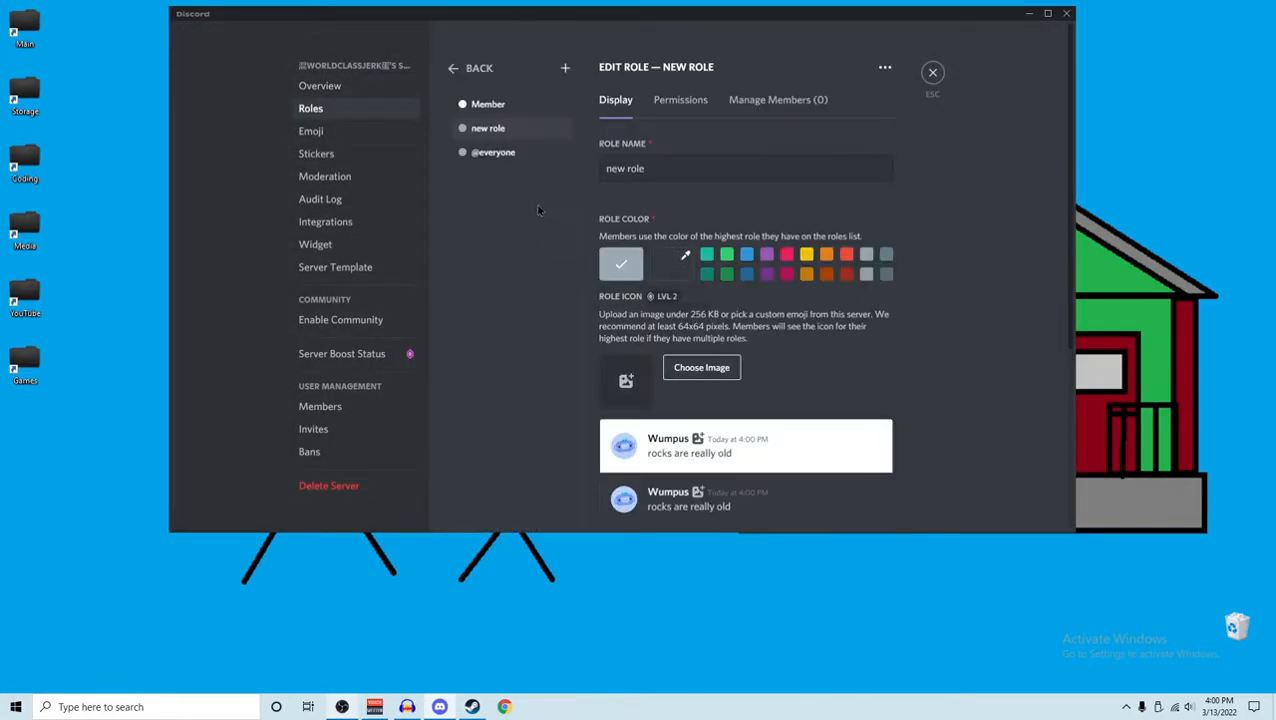
pyautogui.moveTo(517, 138); pyautogui.dragTo(516, 106)
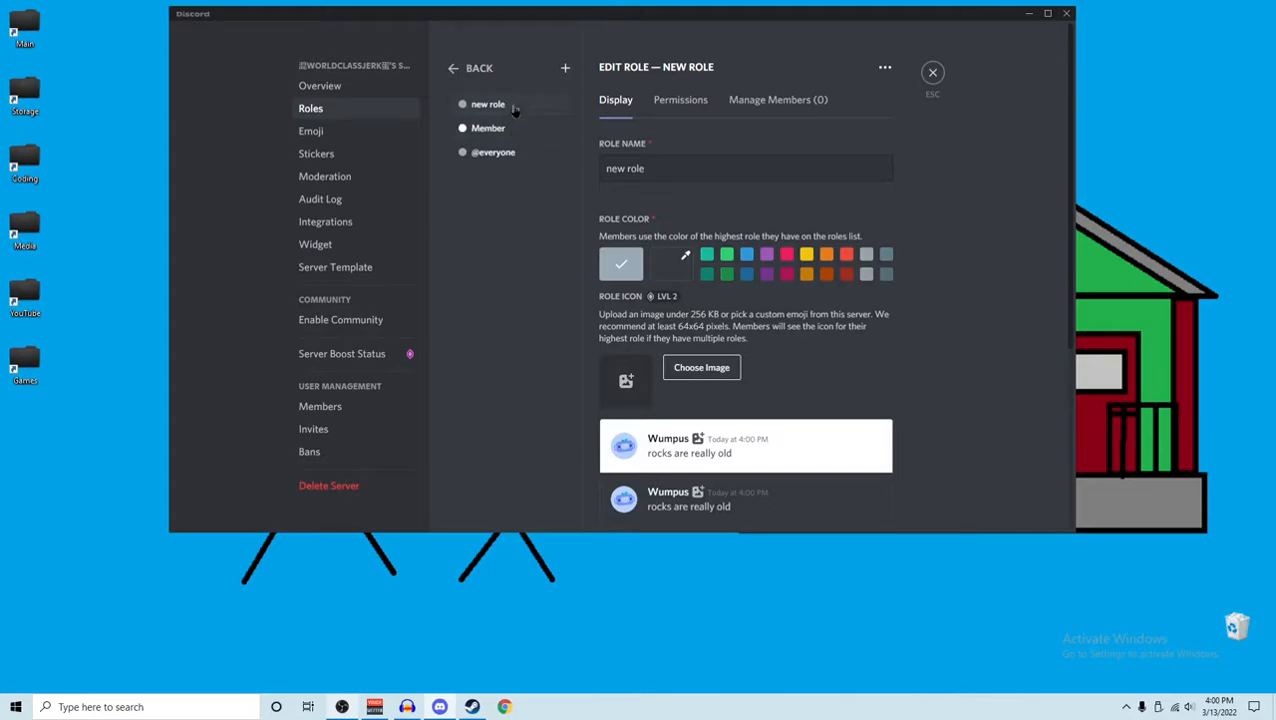
# Rename the new role to "Moderator" and save the change
pyautogui.tripleClick(665, 175)
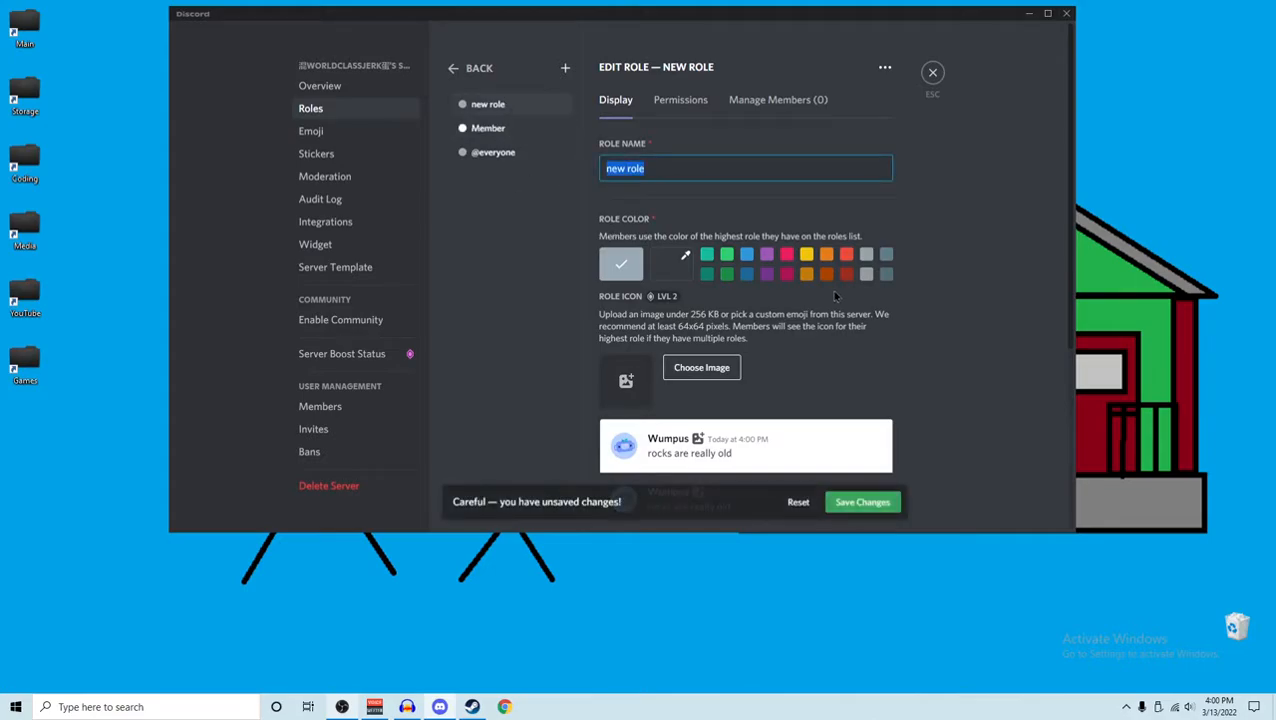
pyautogui.write('Moderator')
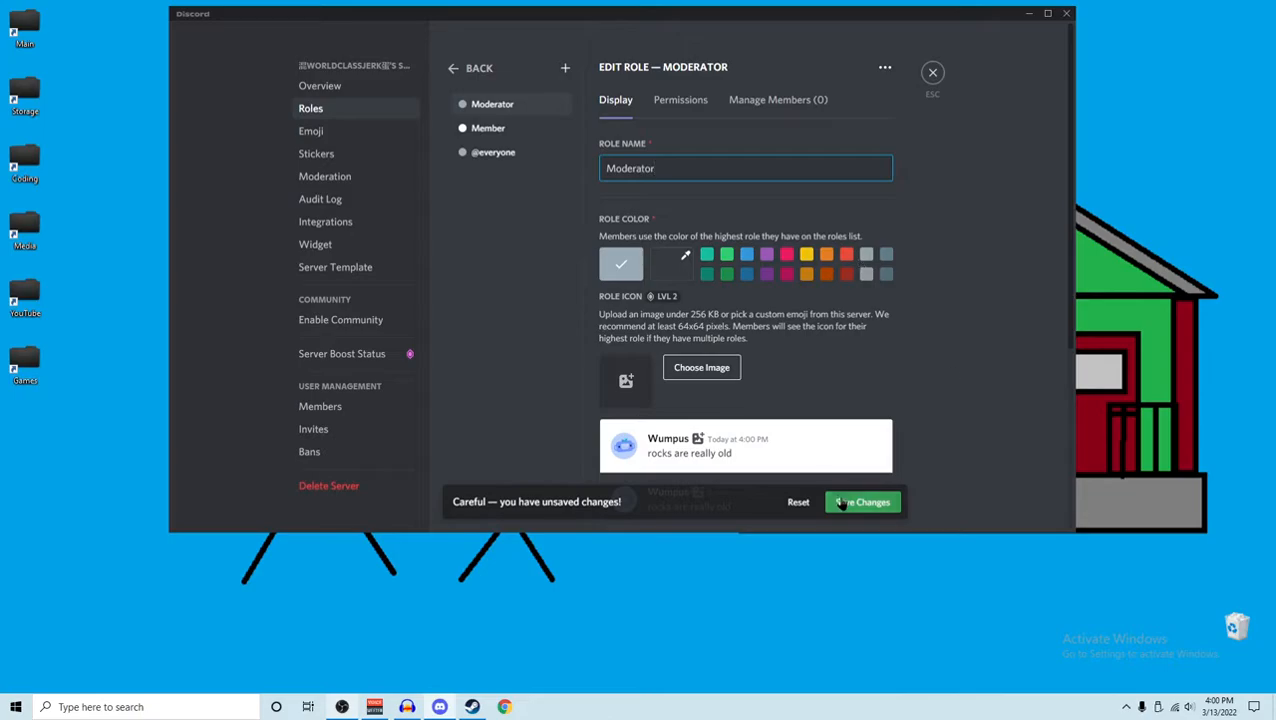
pyautogui.click(841, 503)
# Enable Manage Nicknames, Kick Members, Ban Members and Timeout Members in the Moderator role's permissions
pyautogui.click(680, 100)
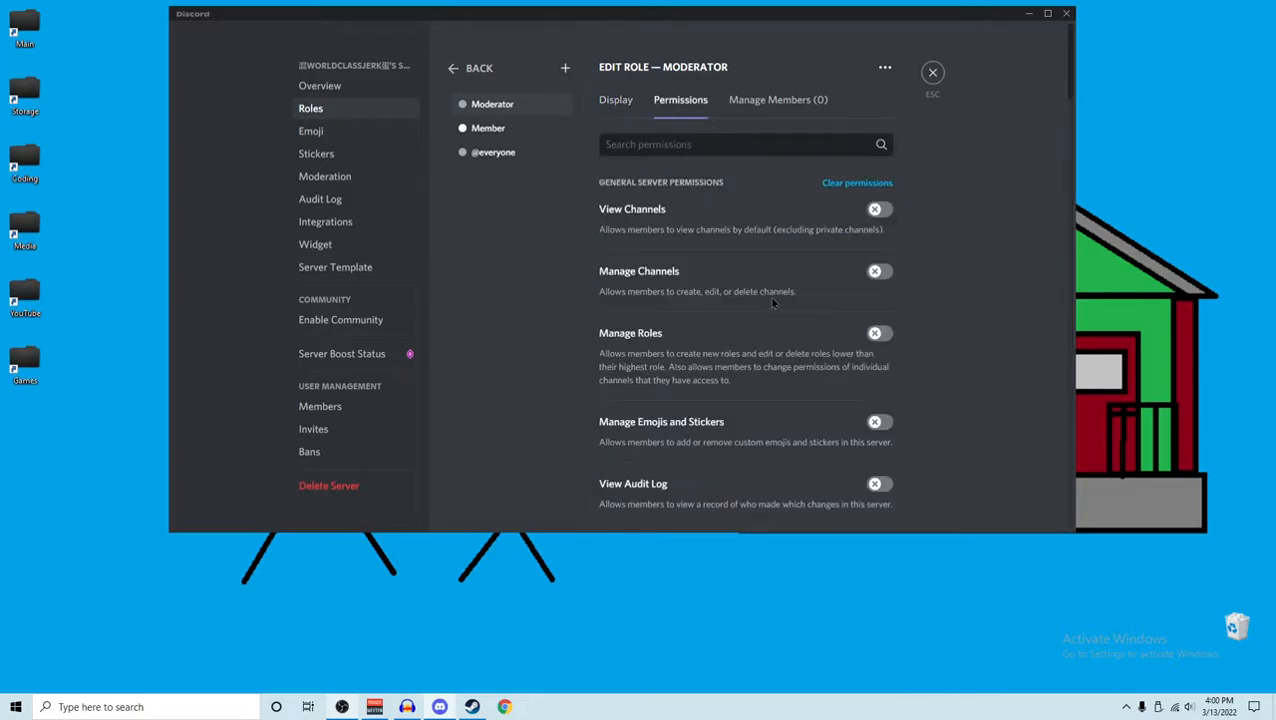
pyautogui.scroll(-5, 770, 303)
pyautogui.scroll(5, 762, 303)
pyautogui.scroll(-5, 765, 303)
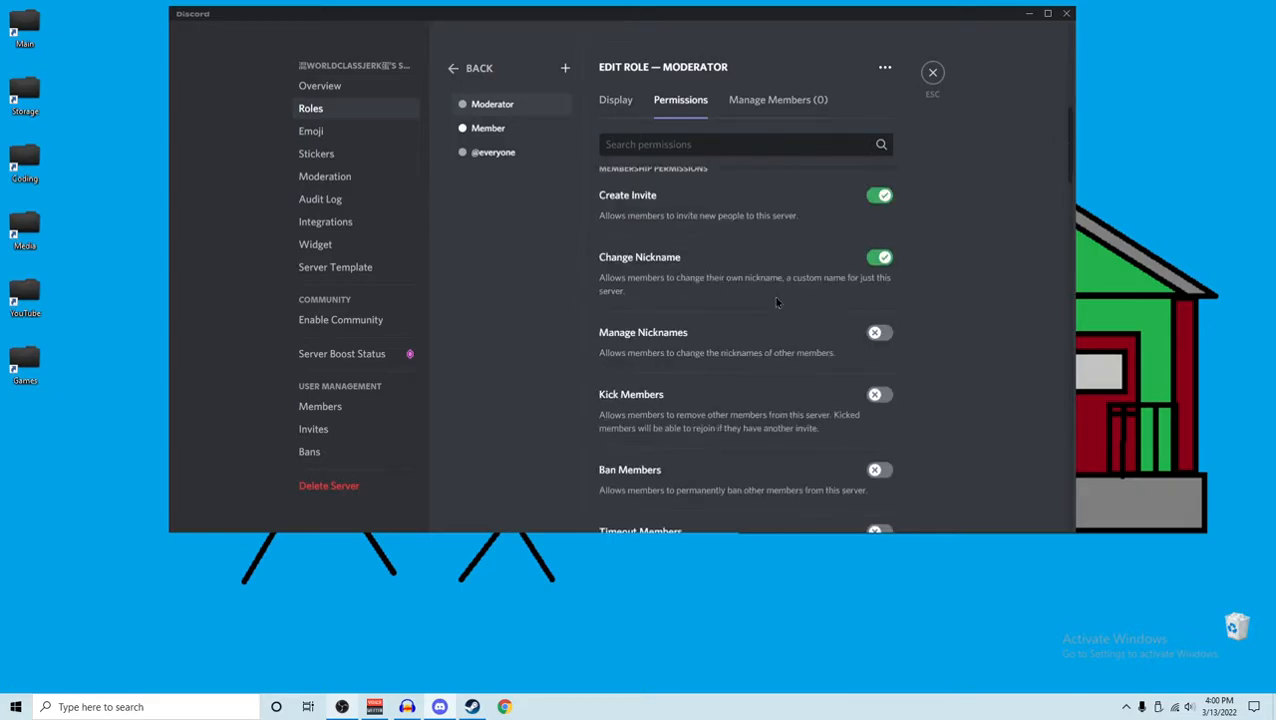
pyautogui.scroll(-3, 775, 301)
pyautogui.click(879, 261)
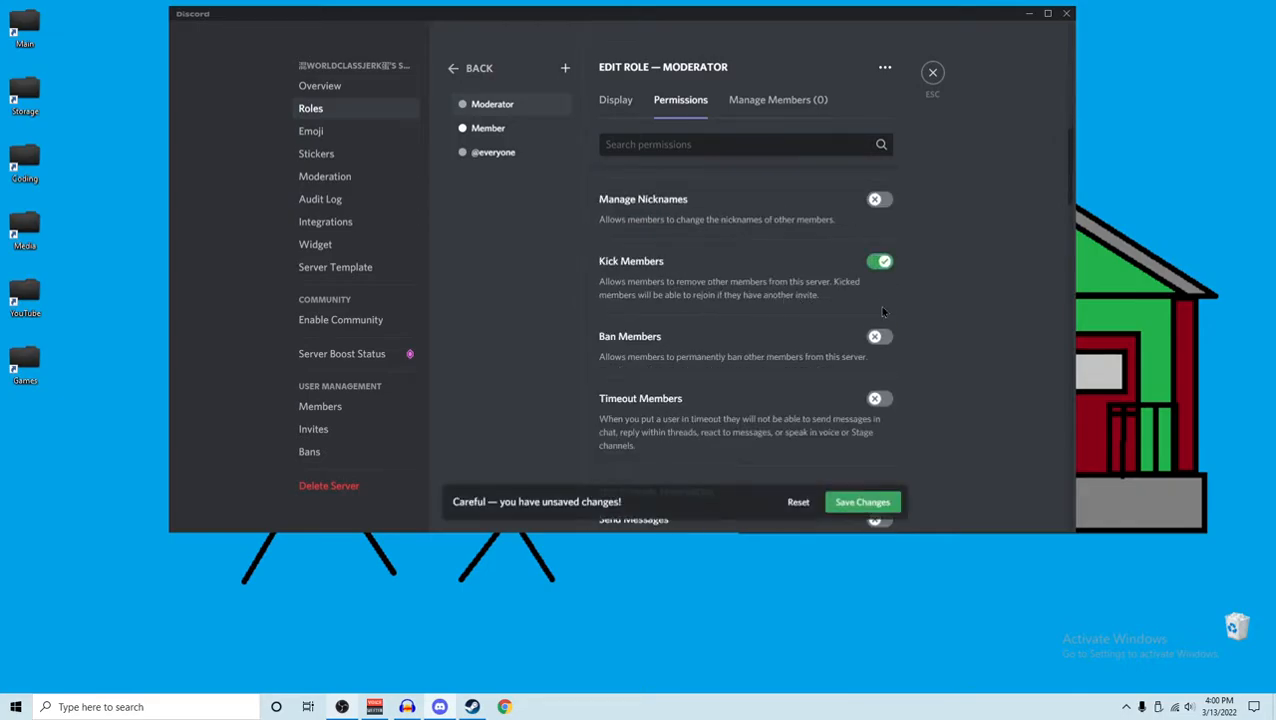
pyautogui.click(879, 199)
pyautogui.click(879, 336)
pyautogui.click(878, 399)
pyautogui.scroll(-1, 855, 374)
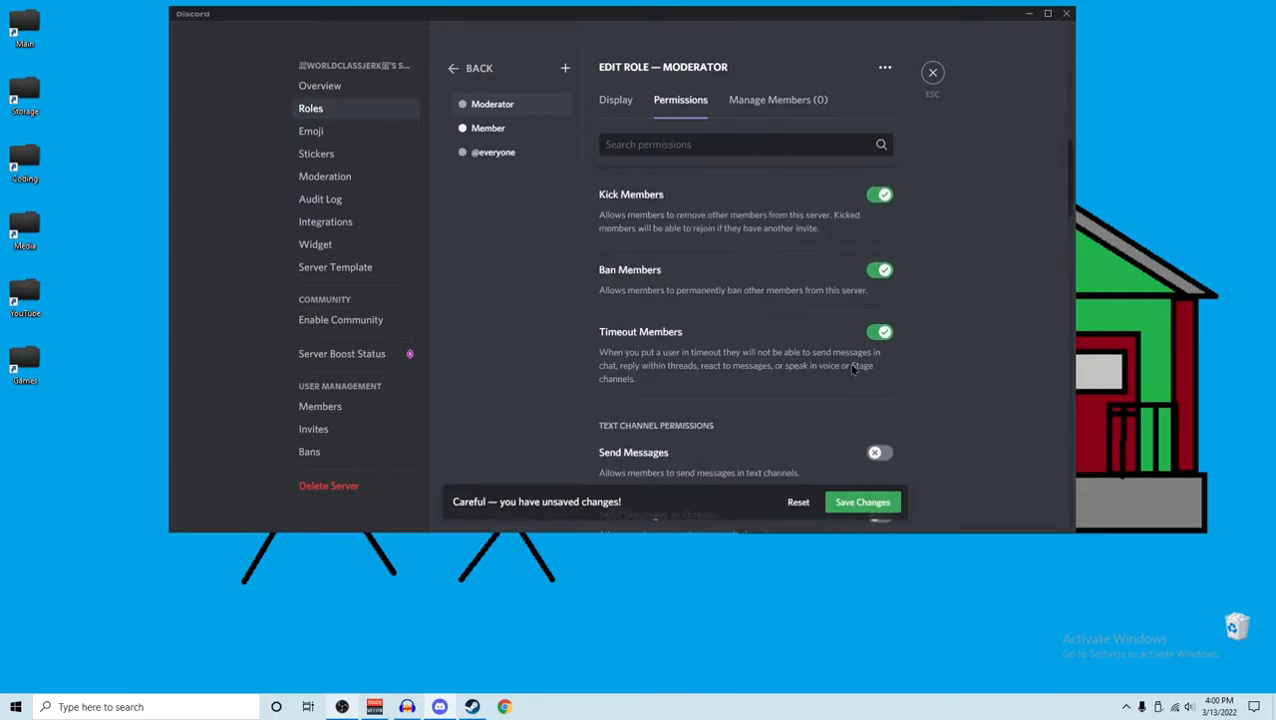
pyautogui.scroll(1, 853, 370)
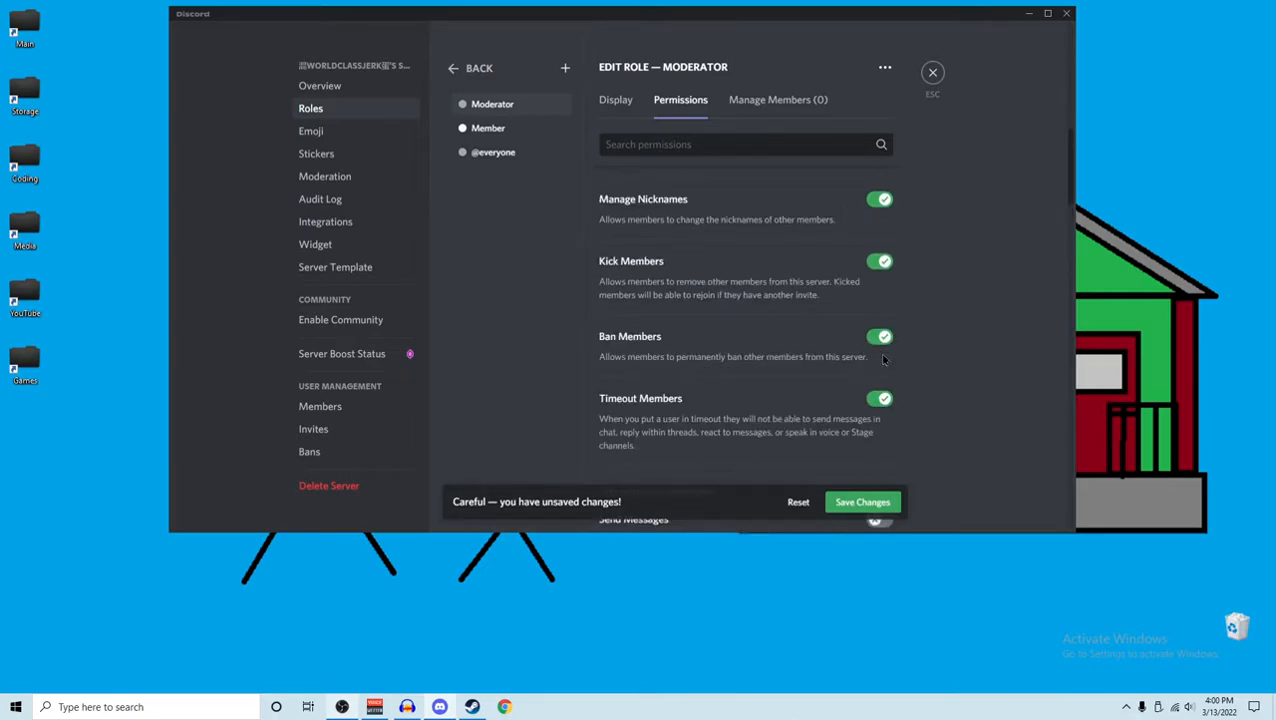
# Turn off Manage Nicknames and Ban Members for the Moderator role, keep Kick Members and Timeout Members enabled, and save
pyautogui.click(876, 200)
pyautogui.click(878, 262)
pyautogui.click(879, 337)
pyautogui.click(879, 399)
pyautogui.click(879, 337)
pyautogui.click(879, 399)
pyautogui.click(879, 337)
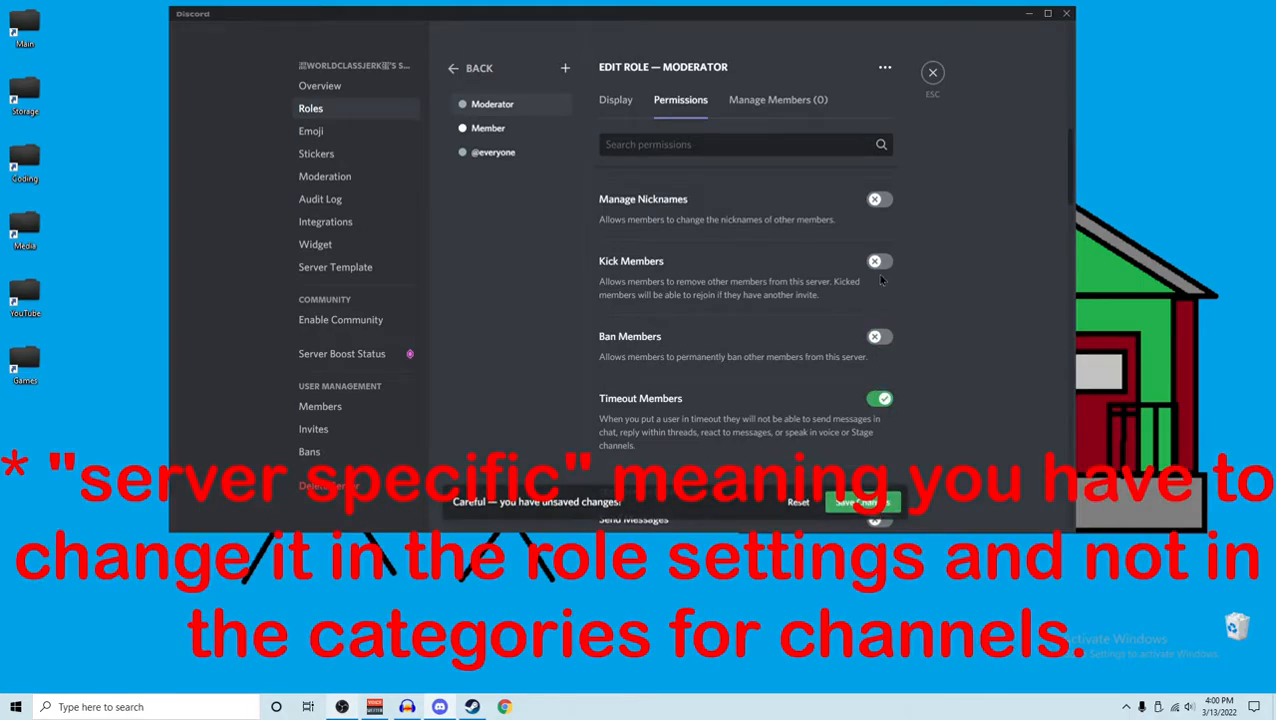
pyautogui.click(879, 262)
pyautogui.click(862, 502)
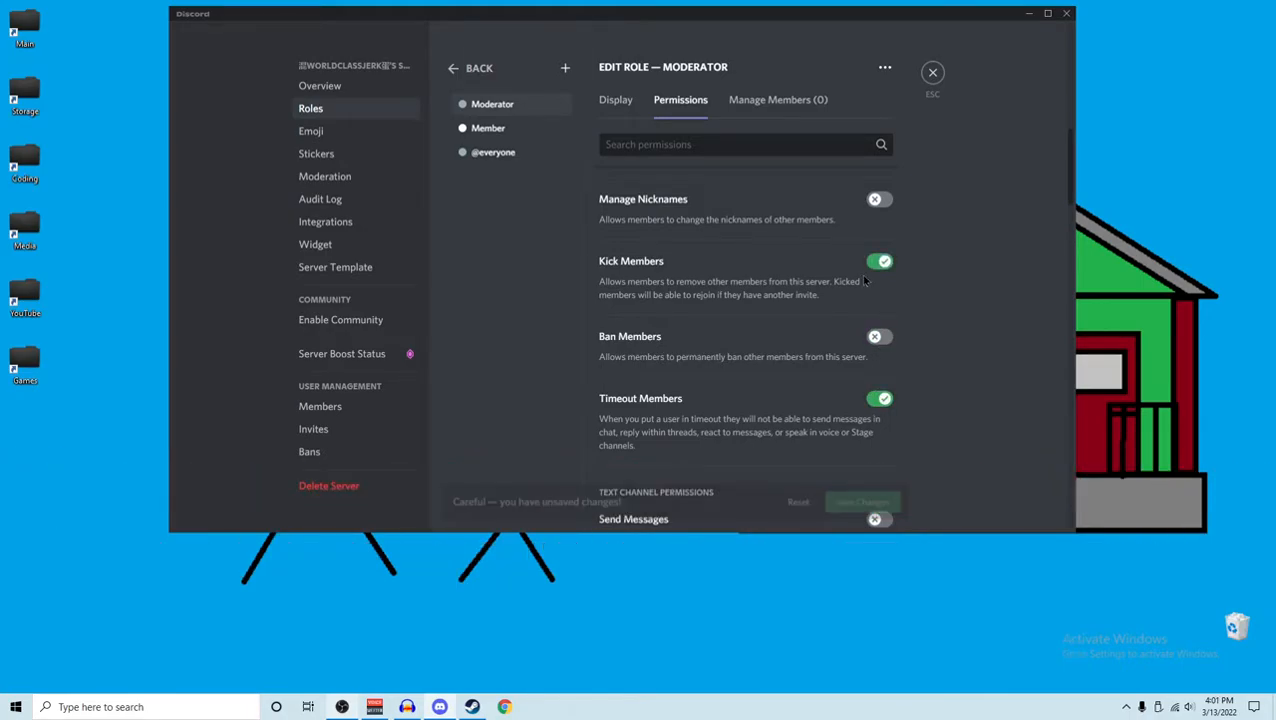
# Set the Moderator role's color to magenta, display its members separately from online members, and save the changes
pyautogui.click(616, 102)
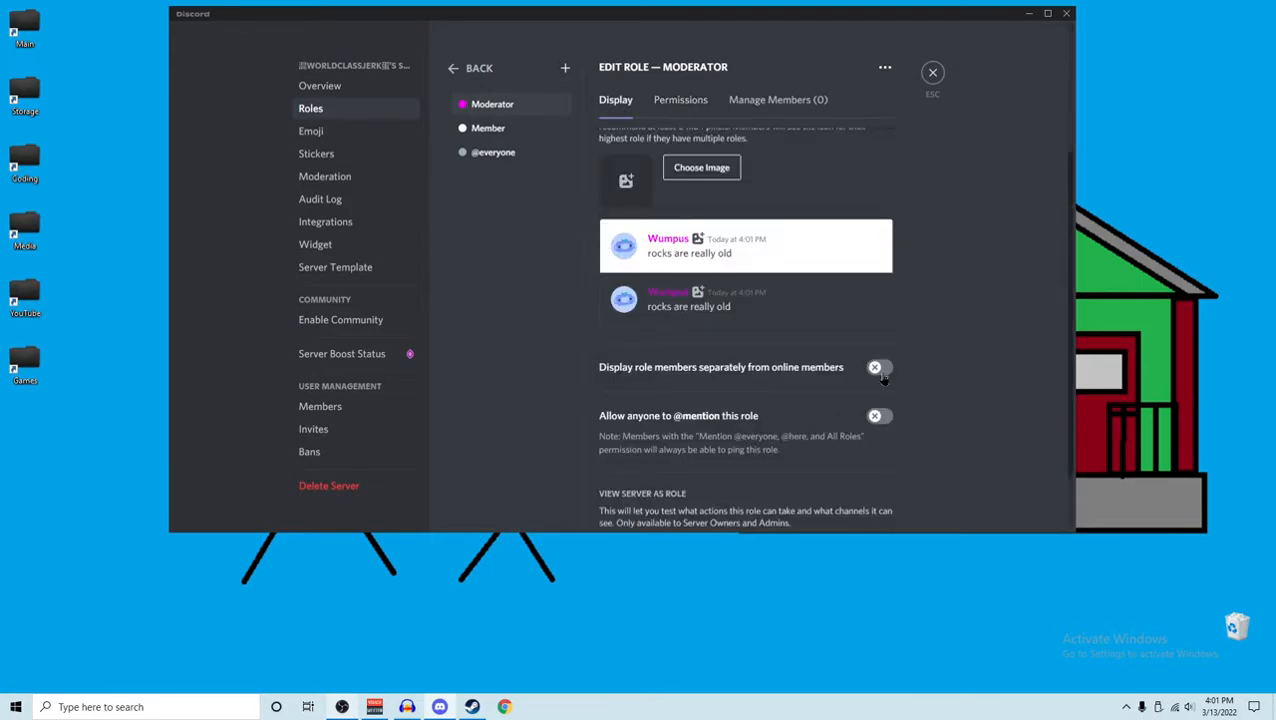
pyautogui.click(880, 369)
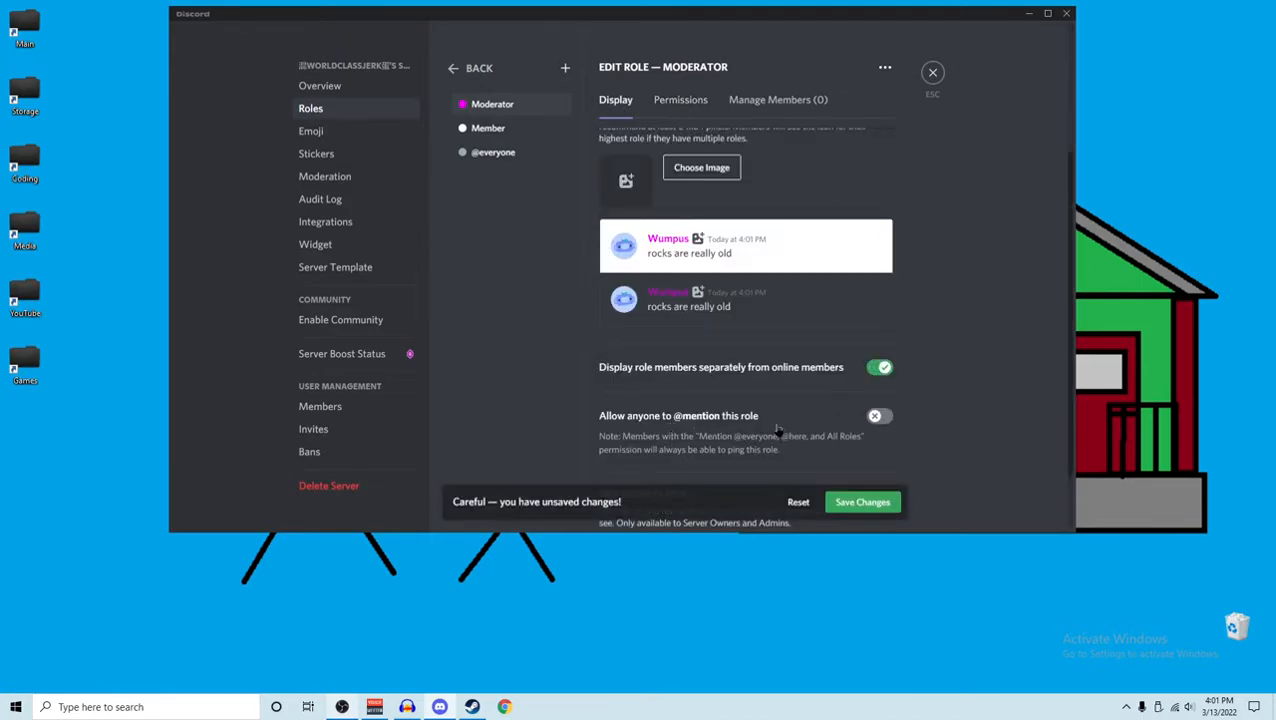
pyautogui.click(878, 416)
pyautogui.click(880, 416)
pyautogui.click(862, 502)
pyautogui.scroll(3, 800, 405)
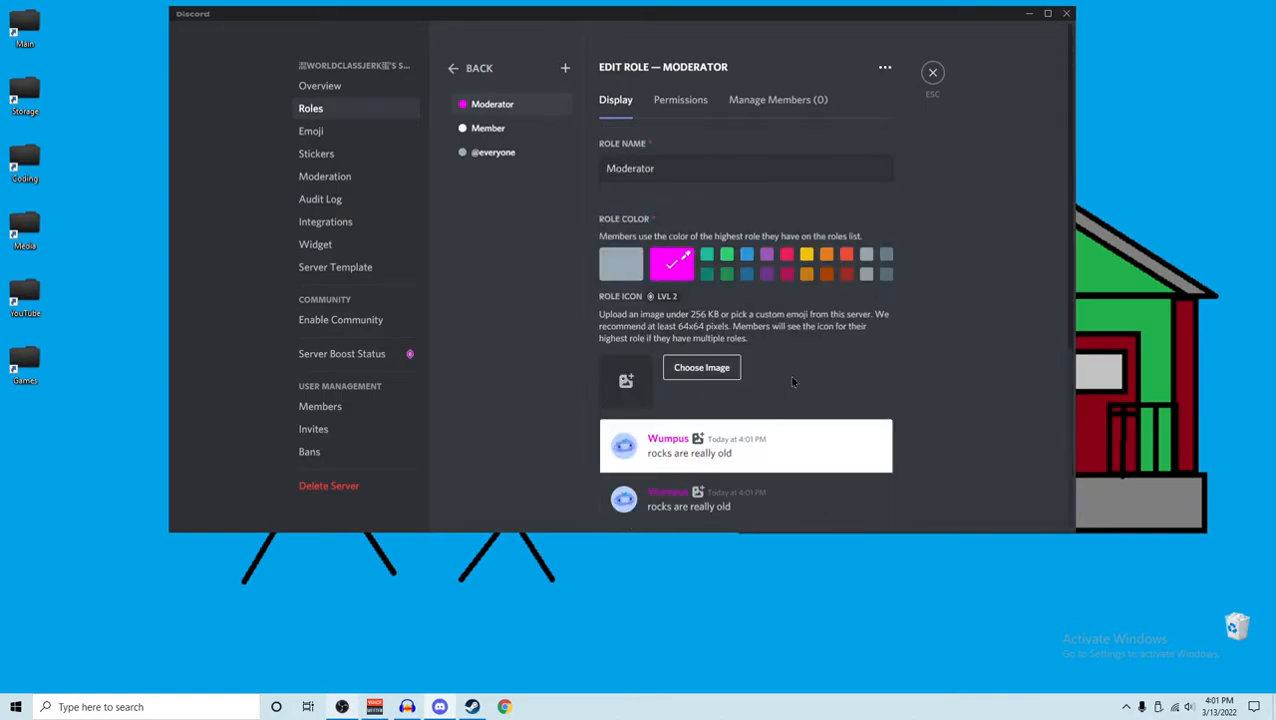
pyautogui.click(932, 74)
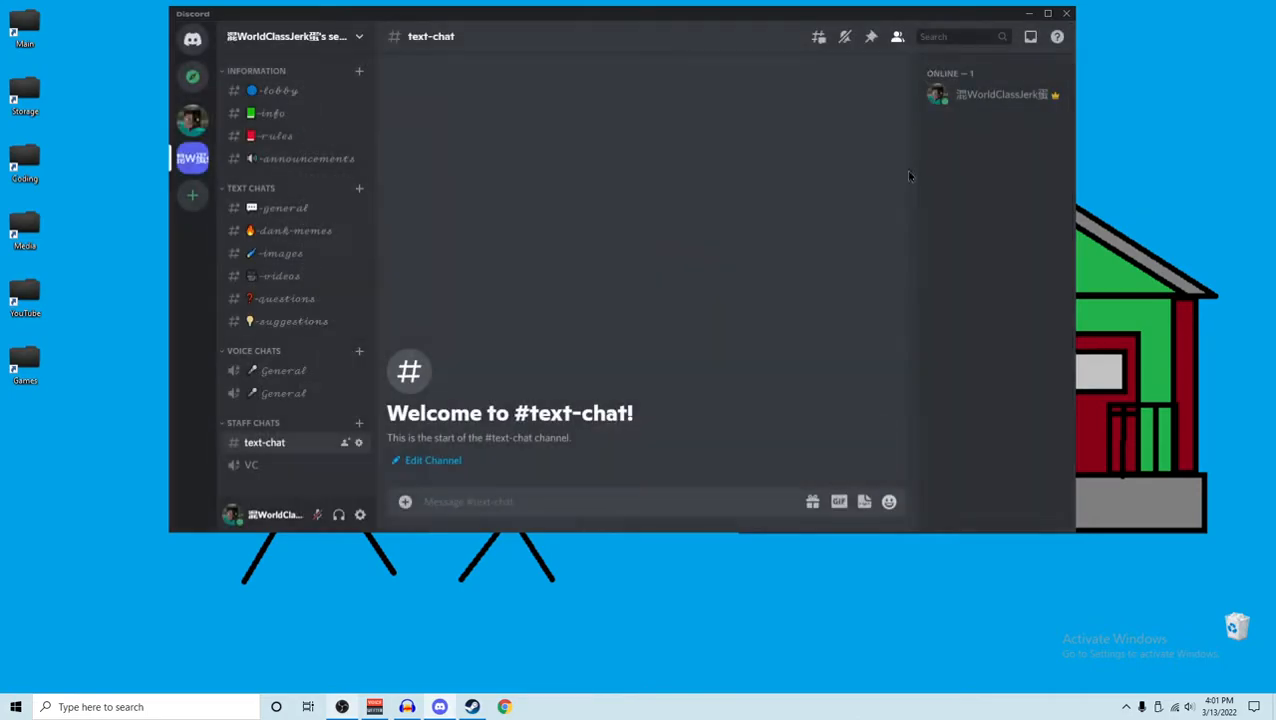
# Assign the Moderator role to the server owner from the member list
pyautogui.rightClick(995, 95)
pyautogui.moveTo(915, 239)
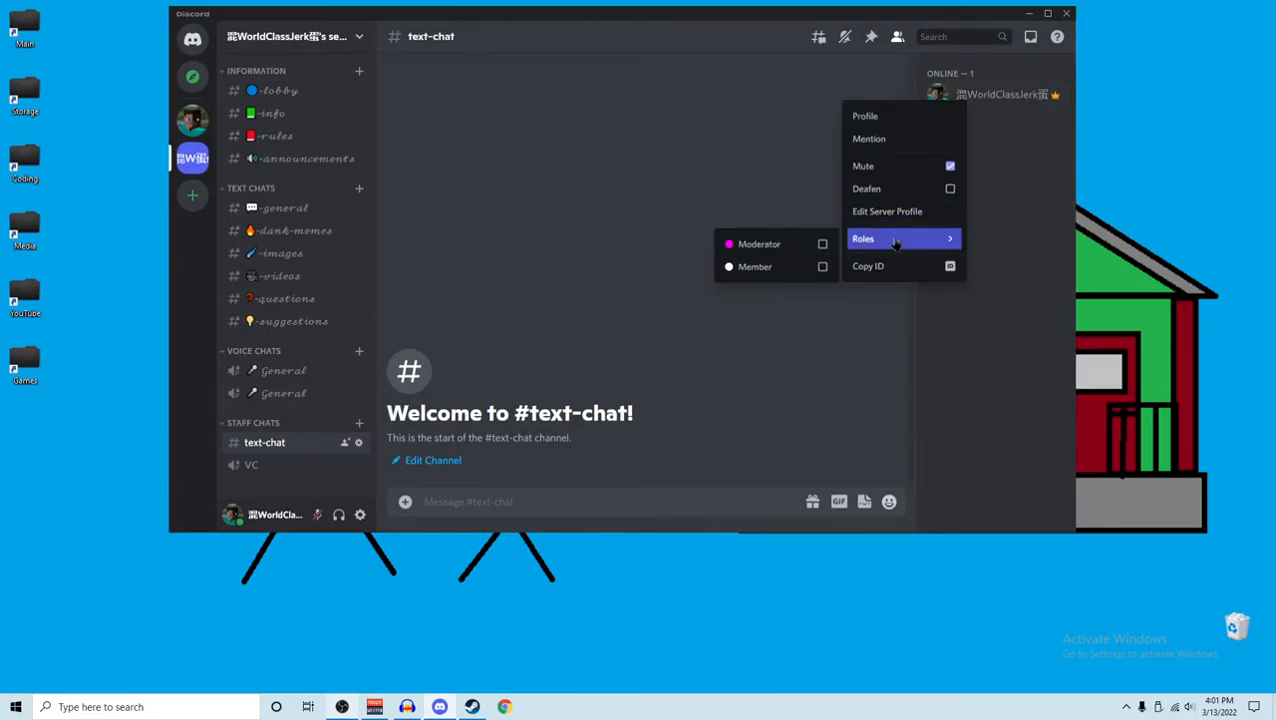
pyautogui.click(825, 230)
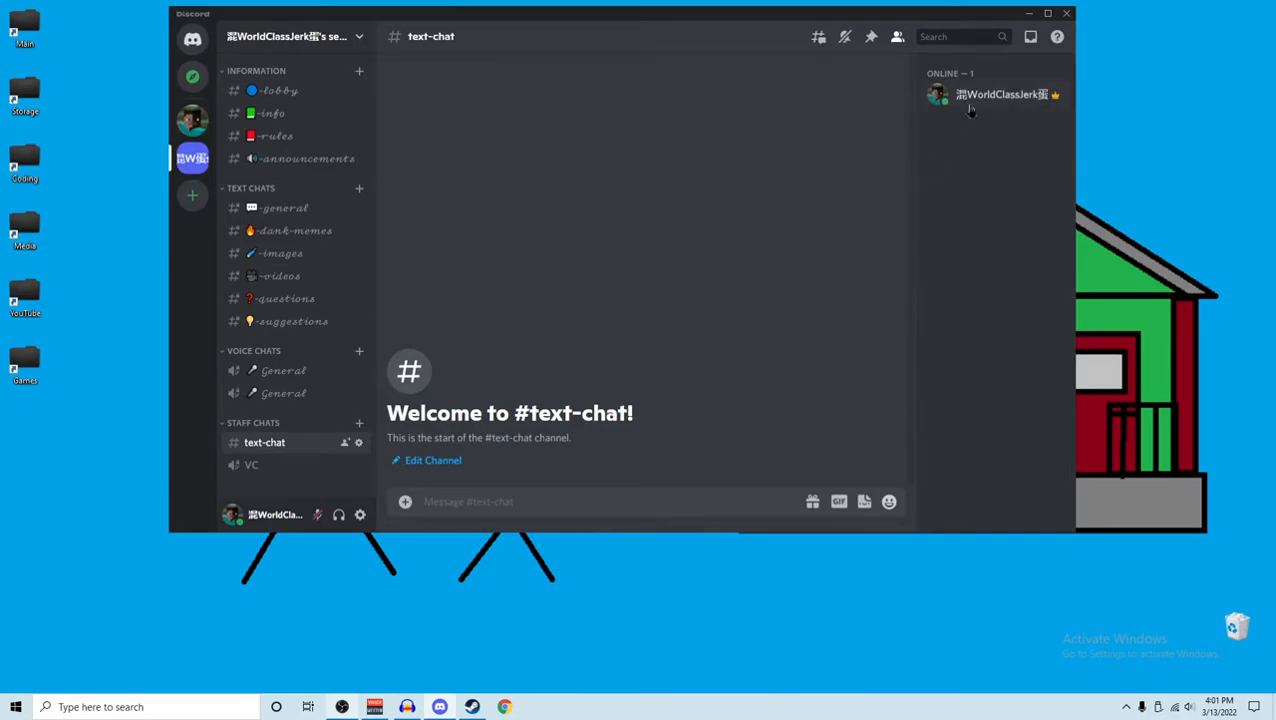
pyautogui.rightClick(967, 115)
pyautogui.moveTo(905, 242)
pyautogui.click(811, 245)
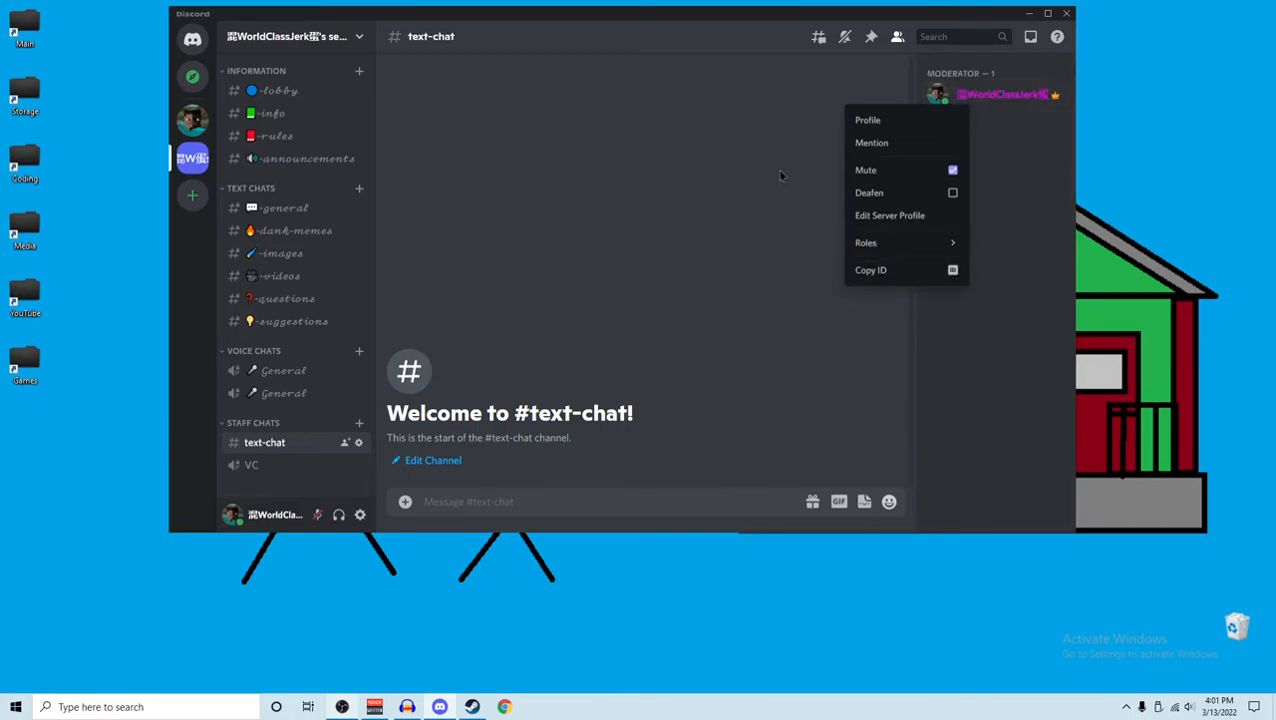
pyautogui.click(777, 178)
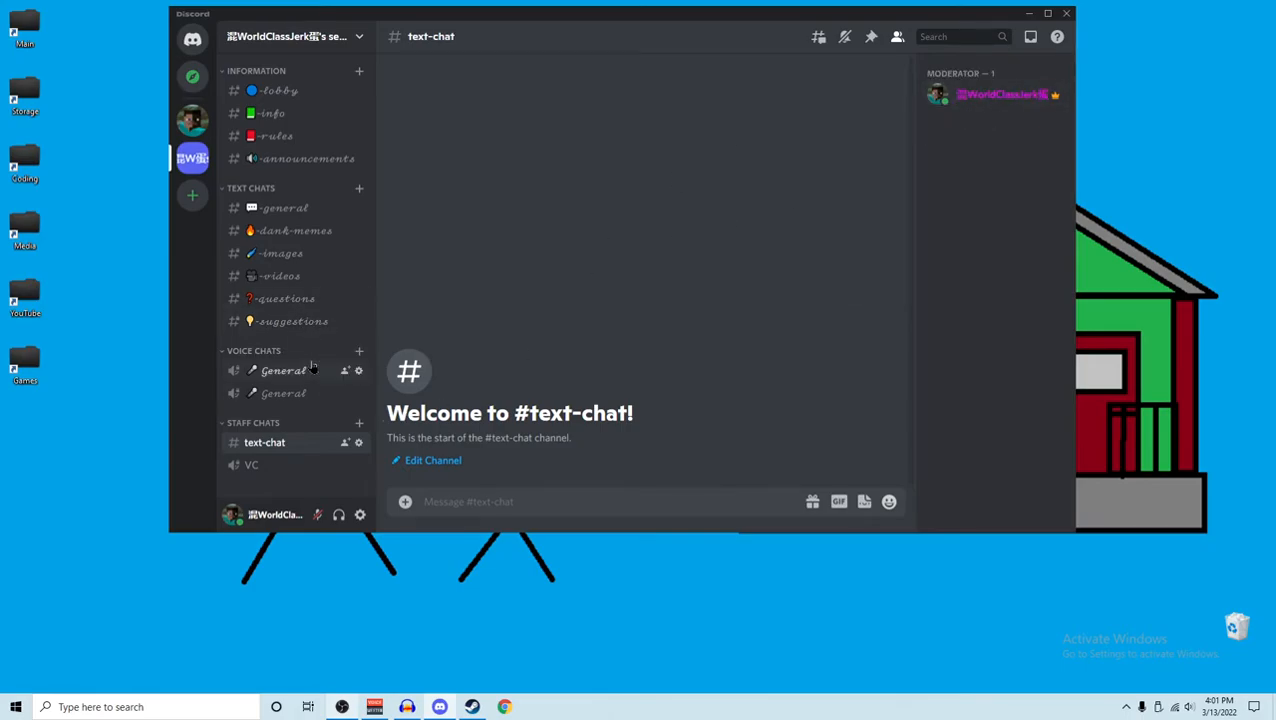
# Remove the Moderator role from the server owner
pyautogui.rightClick(996, 107)
pyautogui.moveTo(950, 232)
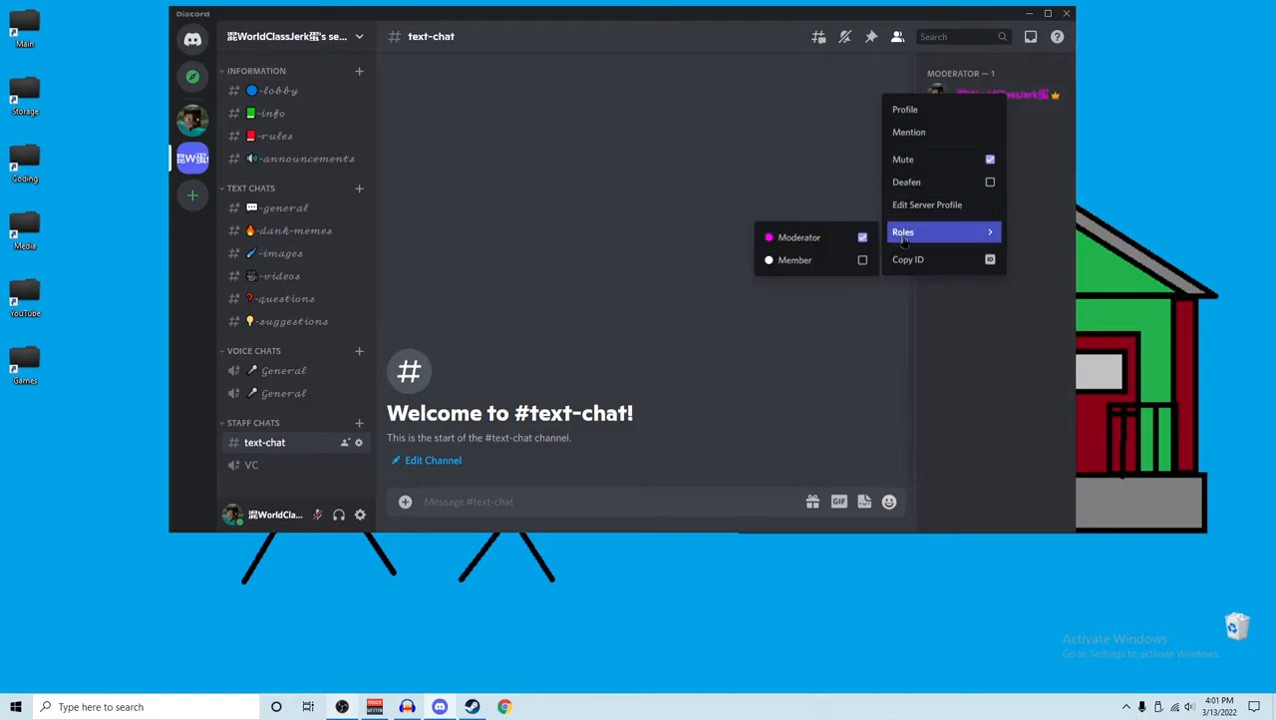
pyautogui.click(805, 238)
pyautogui.click(749, 177)
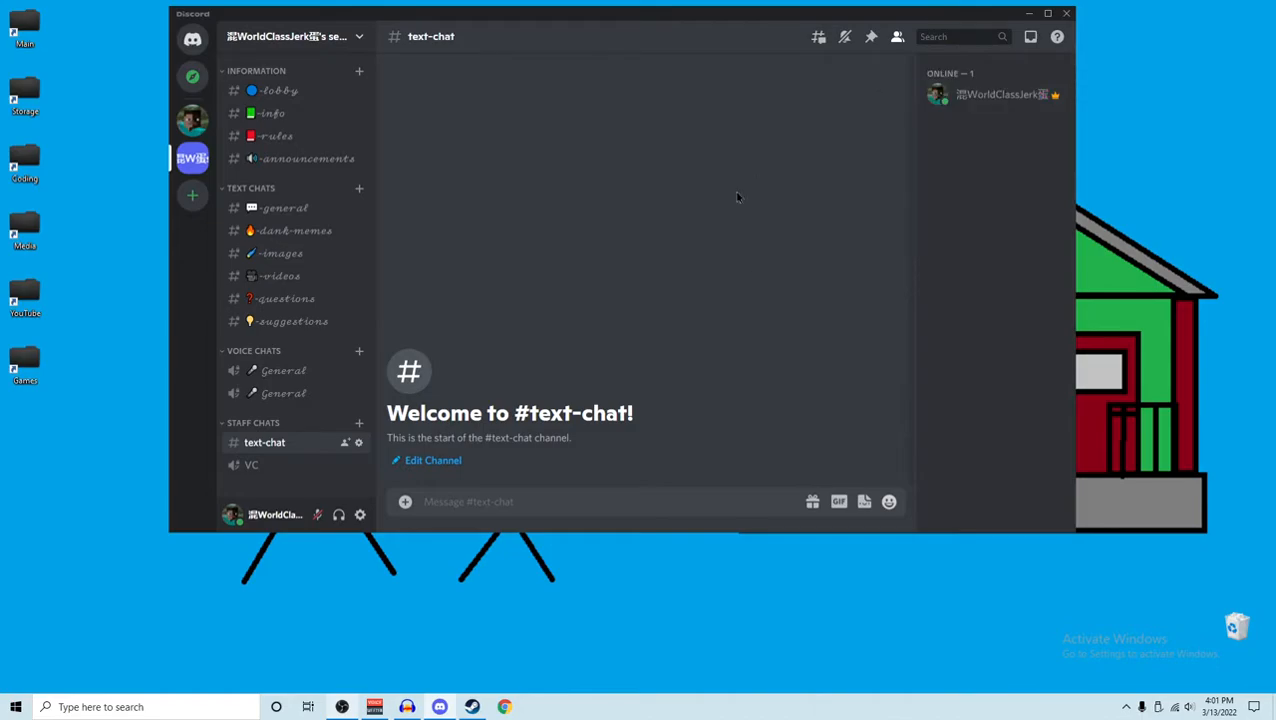
pyautogui.rightClick(277, 423)
pyautogui.click(322, 453)
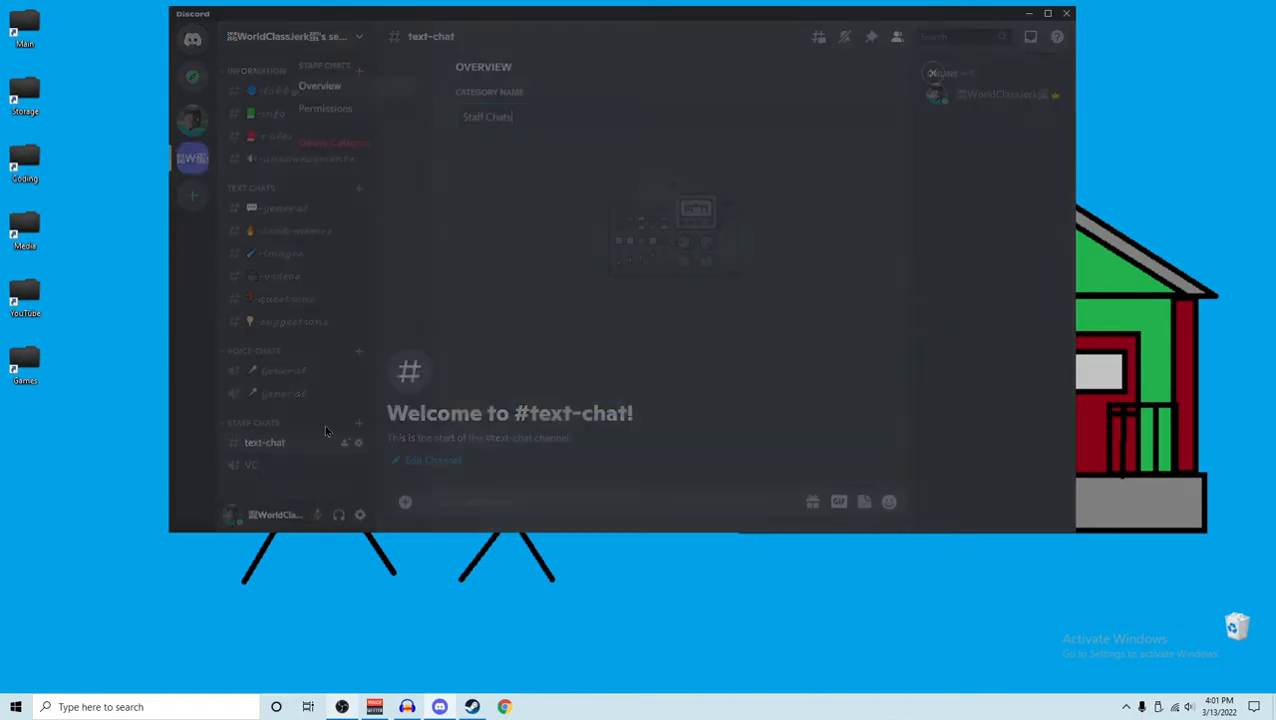
pyautogui.click(325, 108)
pyautogui.scroll(-1, 524, 314)
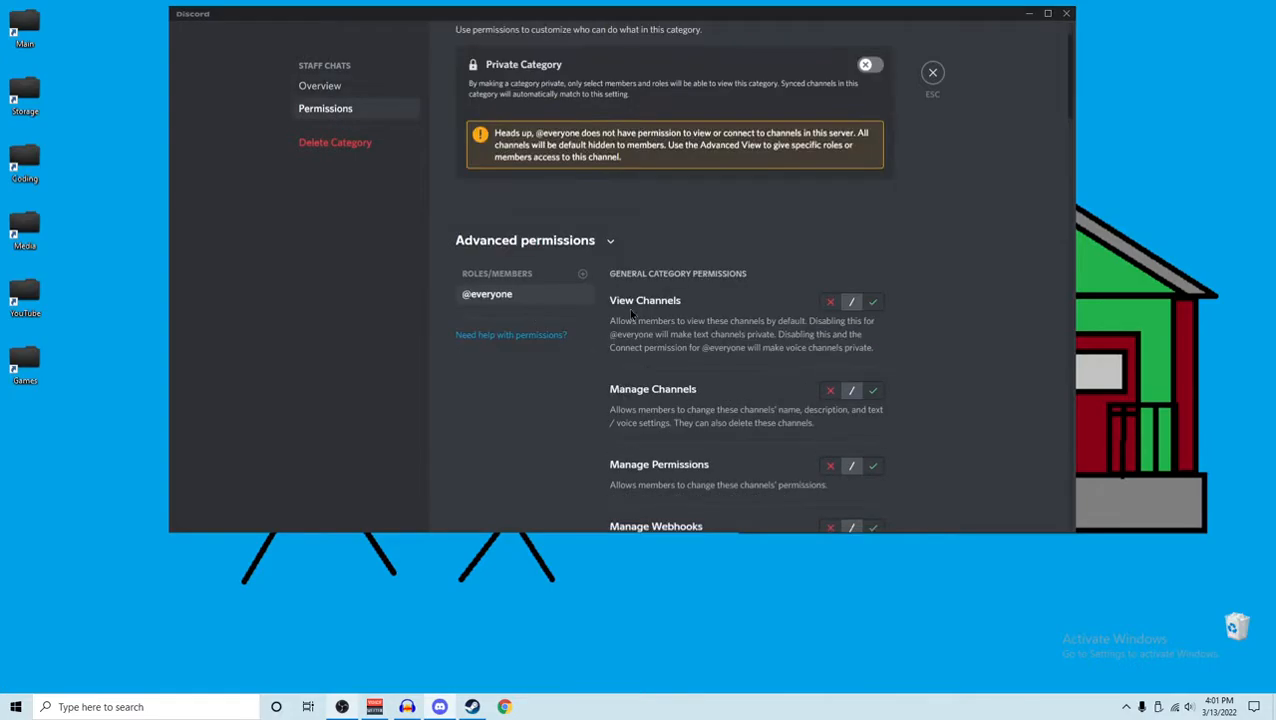
pyautogui.click(828, 301)
pyautogui.scroll(-3, 828, 300)
pyautogui.click(829, 290)
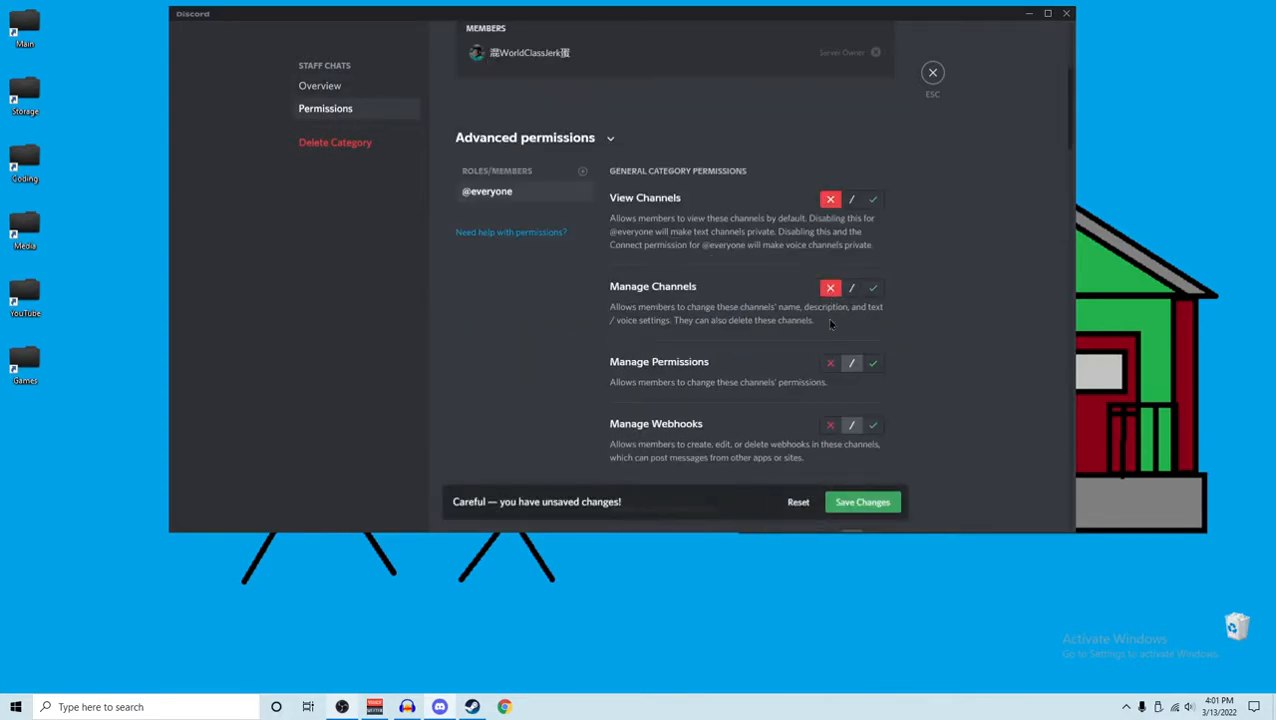
pyautogui.click(831, 364)
pyautogui.click(831, 424)
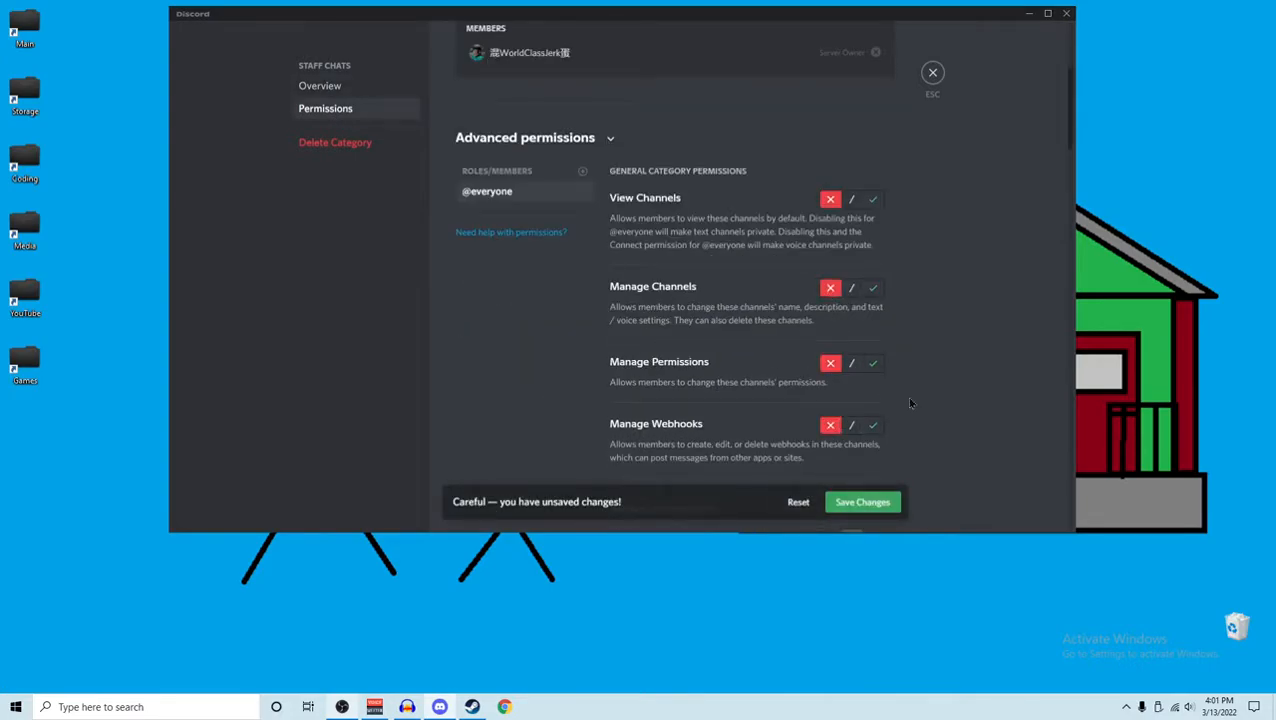
pyautogui.scroll(-2, 930, 398)
pyautogui.scroll(-1, 944, 391)
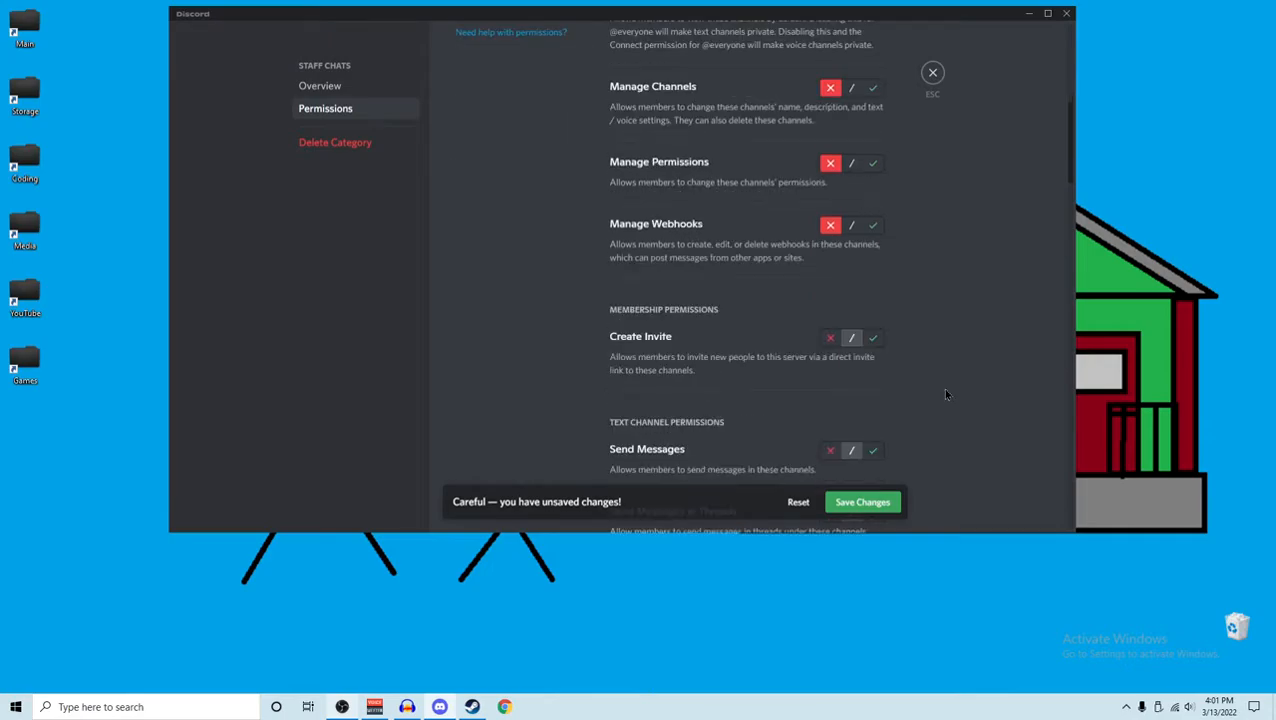
pyautogui.click(873, 334)
pyautogui.scroll(-2, 860, 346)
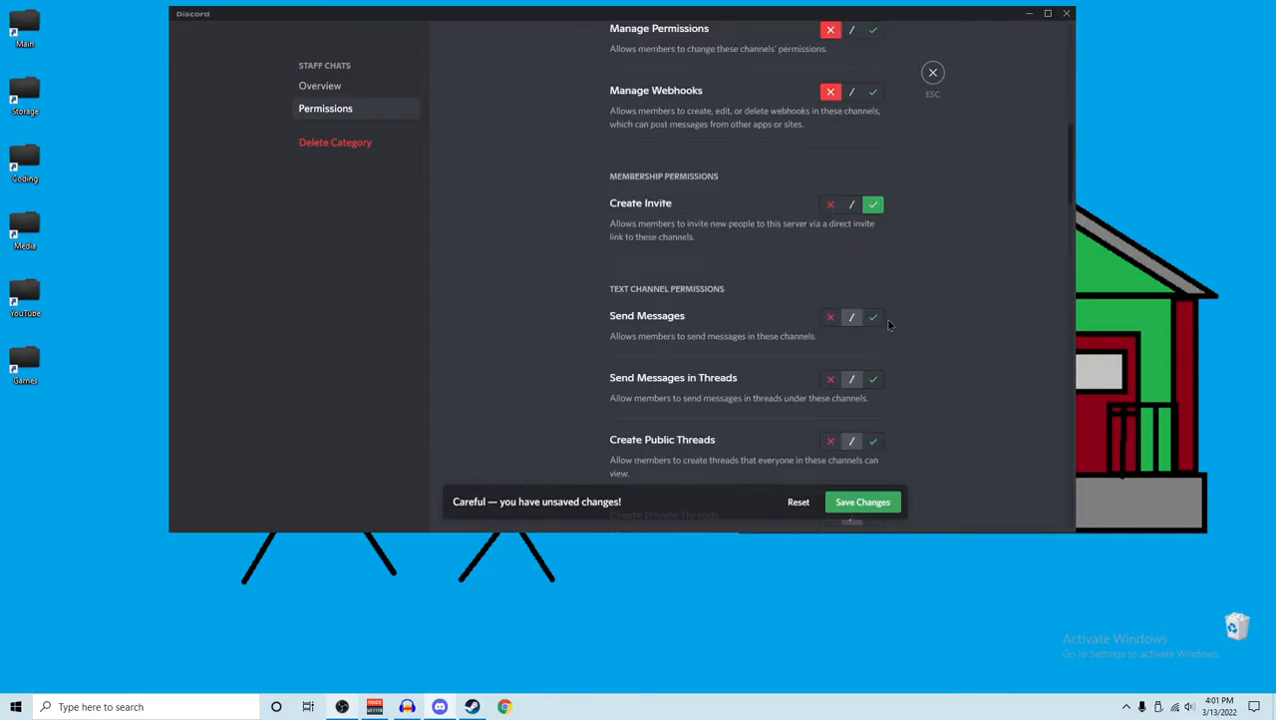
pyautogui.click(875, 319)
pyautogui.scroll(-3, 858, 332)
pyautogui.click(874, 180)
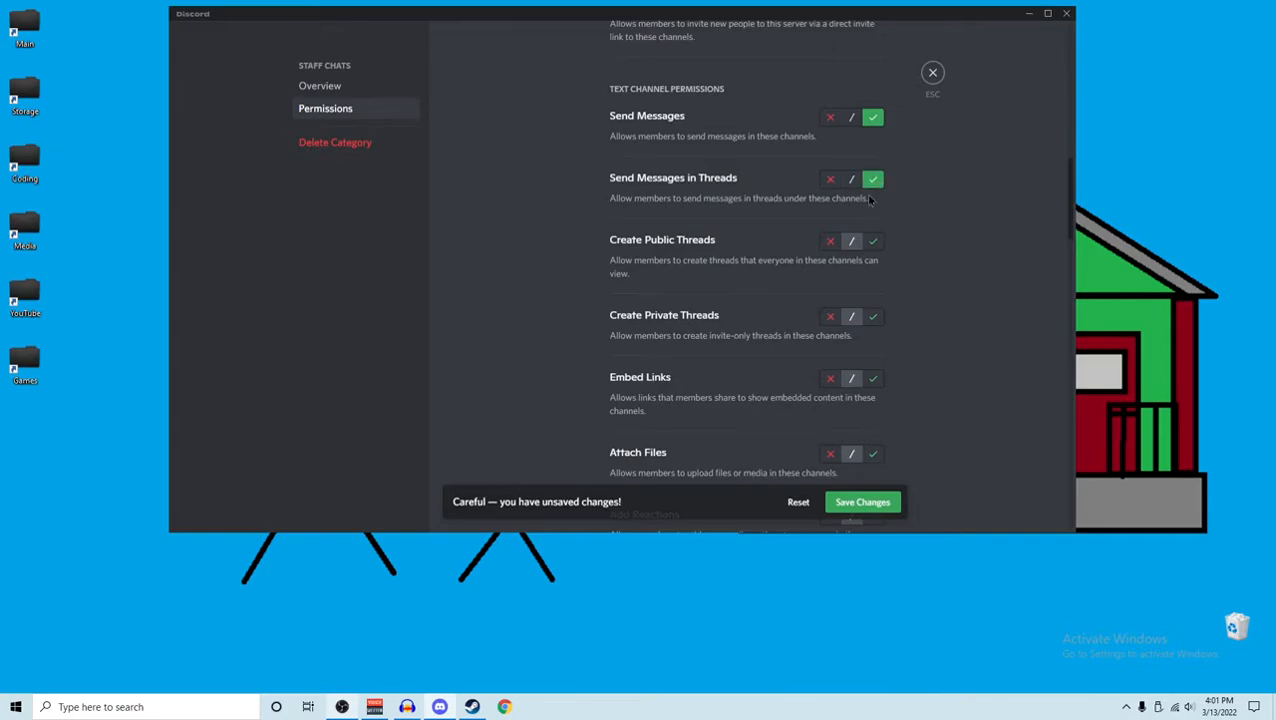
pyautogui.click(832, 244)
pyautogui.scroll(-1, 832, 244)
pyautogui.click(831, 249)
pyautogui.click(831, 313)
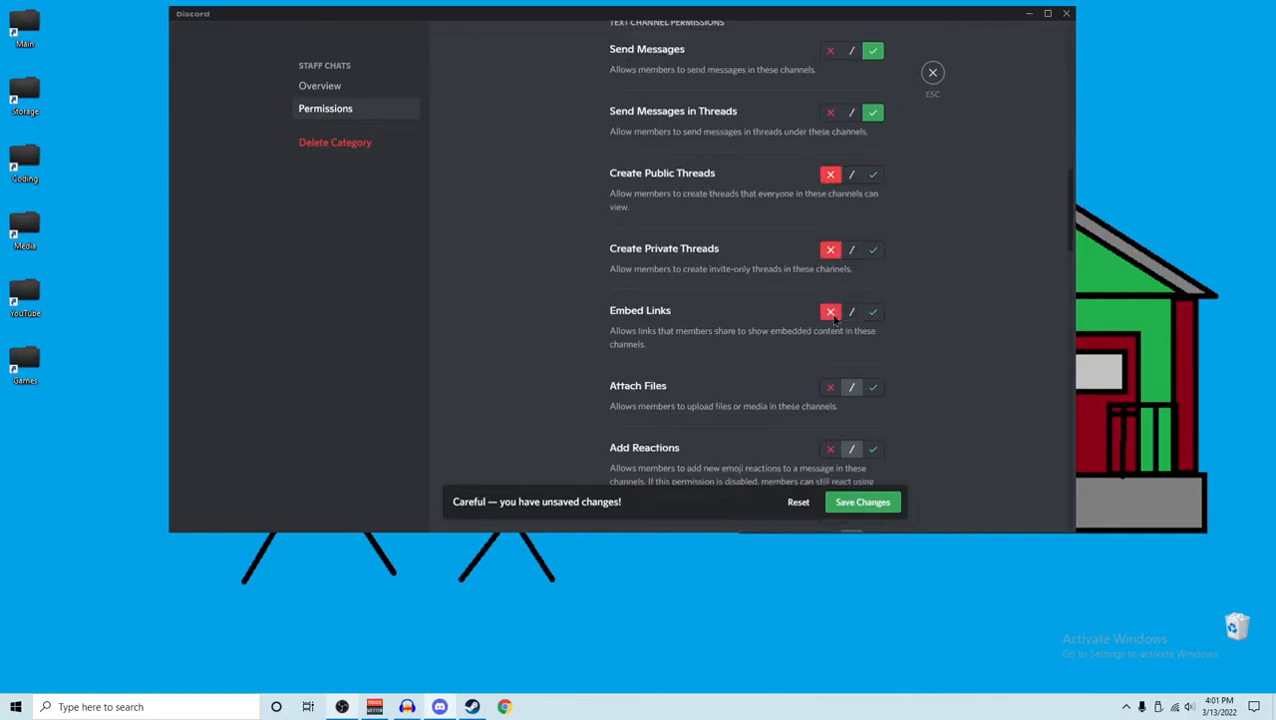
pyautogui.scroll(-2, 845, 301)
pyautogui.click(873, 180)
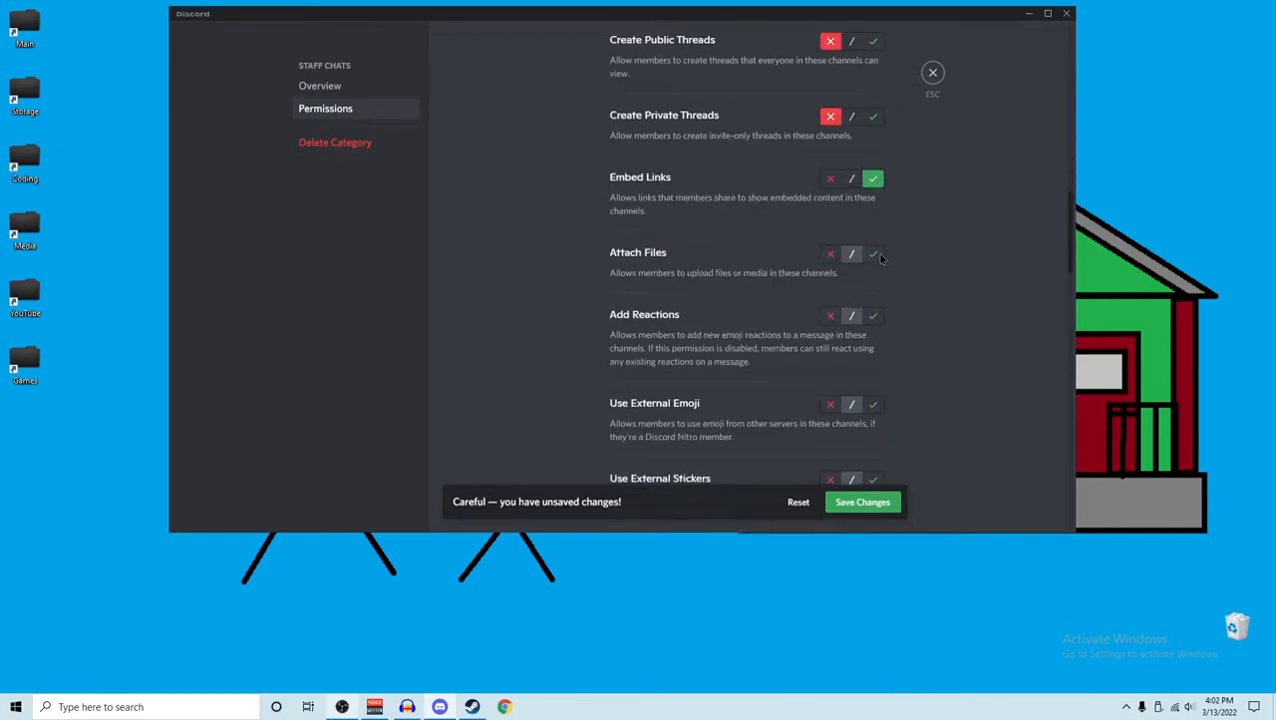
pyautogui.click(874, 255)
pyautogui.scroll(-1, 874, 255)
pyautogui.click(830, 250)
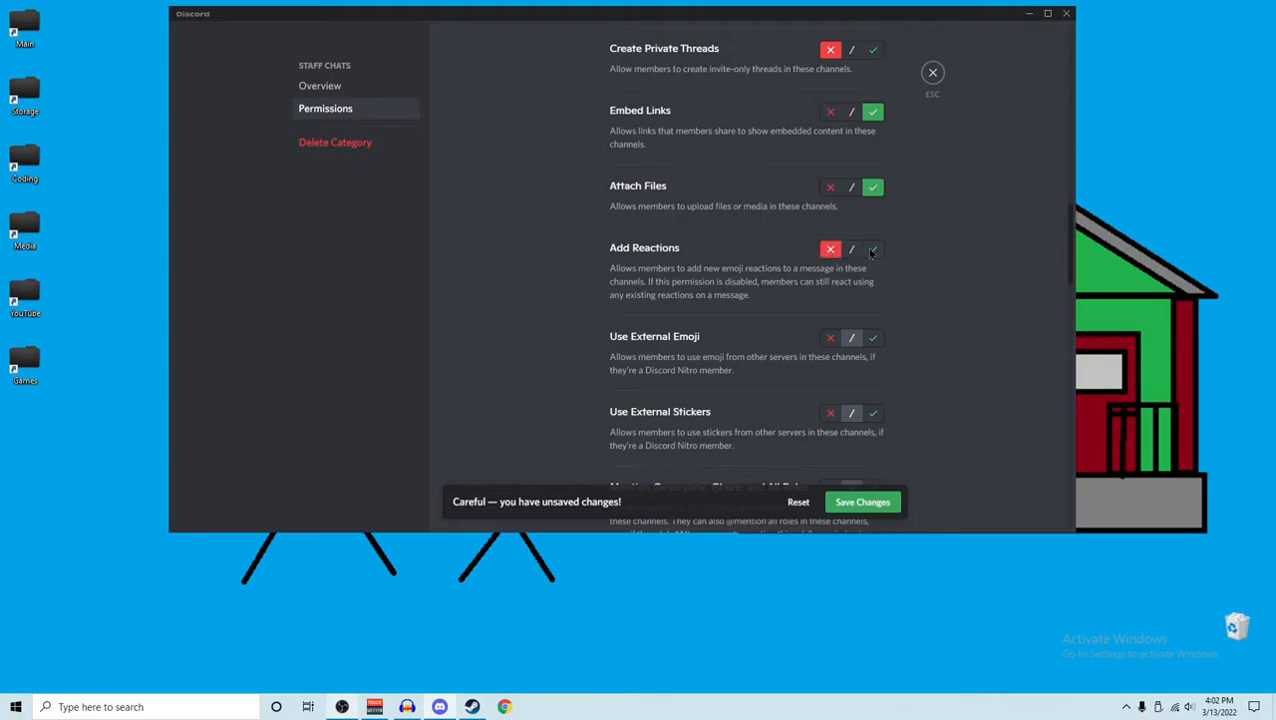
pyautogui.click(872, 250)
pyautogui.scroll(-1, 860, 255)
pyautogui.click(829, 272)
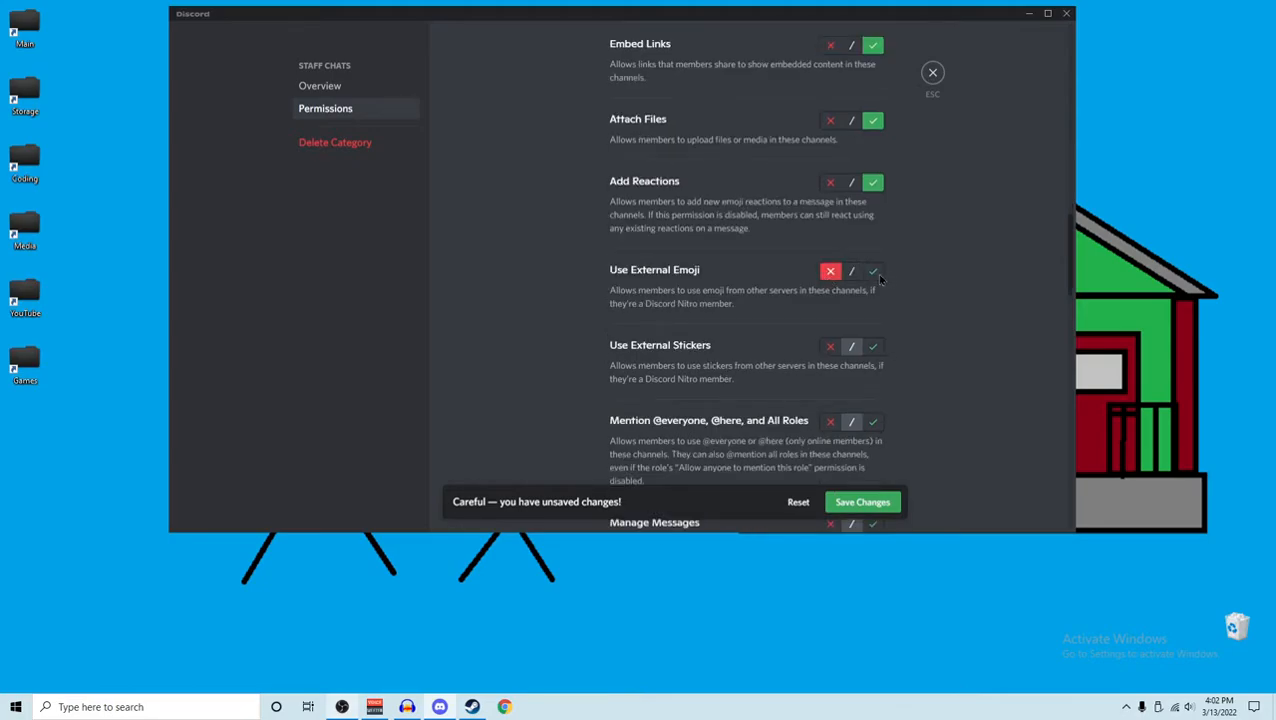
pyautogui.click(874, 272)
pyautogui.scroll(-1, 874, 275)
pyautogui.click(874, 278)
pyautogui.scroll(-1, 874, 280)
pyautogui.click(831, 224)
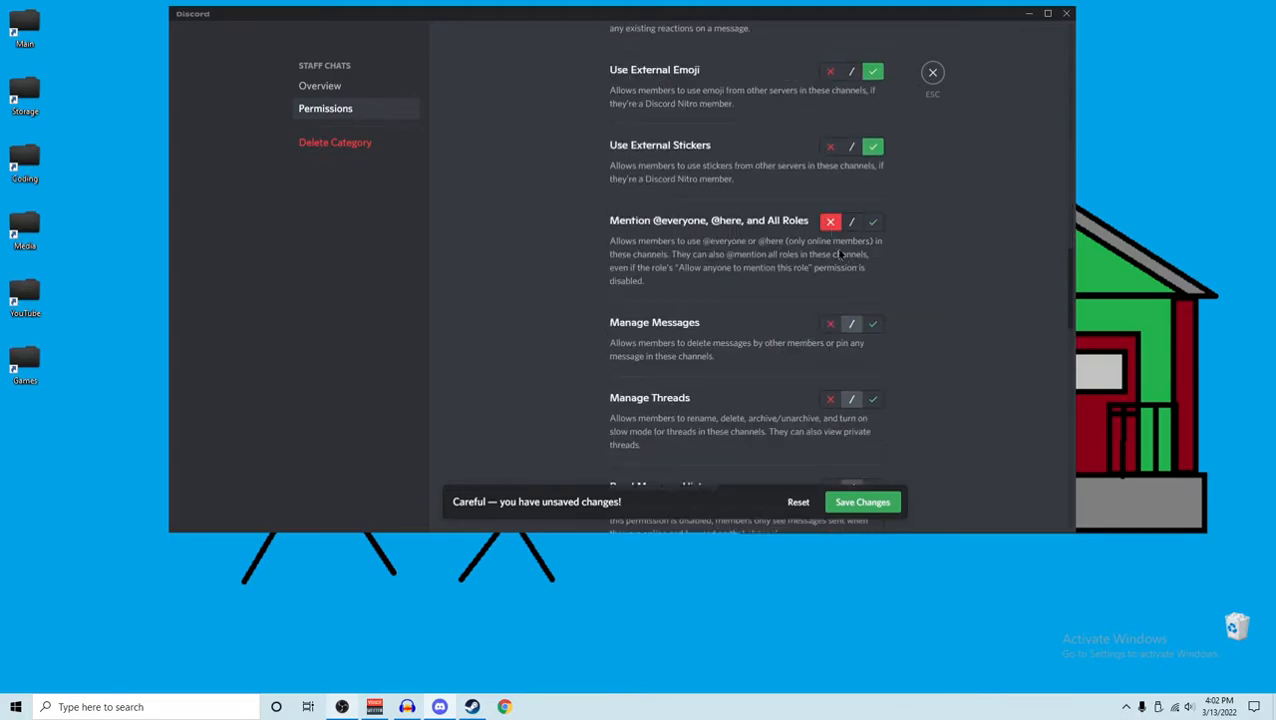
pyautogui.scroll(-1, 838, 258)
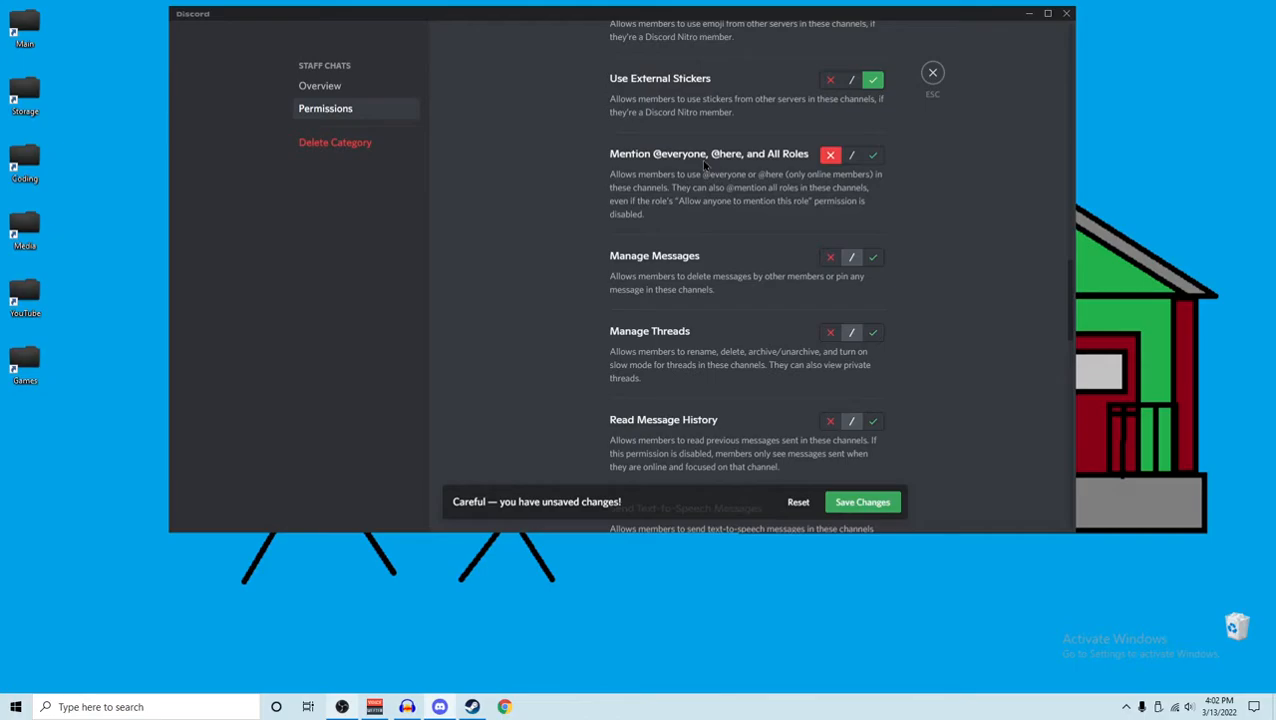
pyautogui.click(873, 155)
pyautogui.scroll(-1, 873, 160)
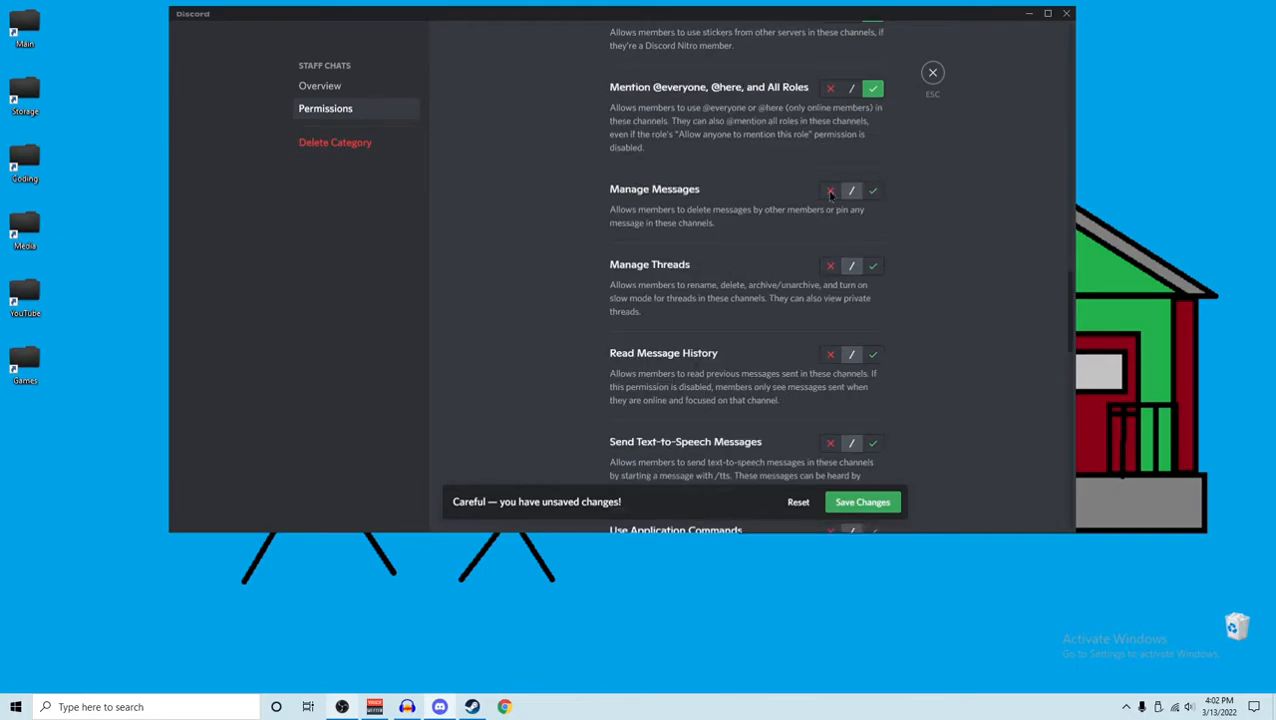
pyautogui.click(830, 190)
pyautogui.click(830, 266)
pyautogui.scroll(-2, 833, 270)
pyautogui.click(873, 155)
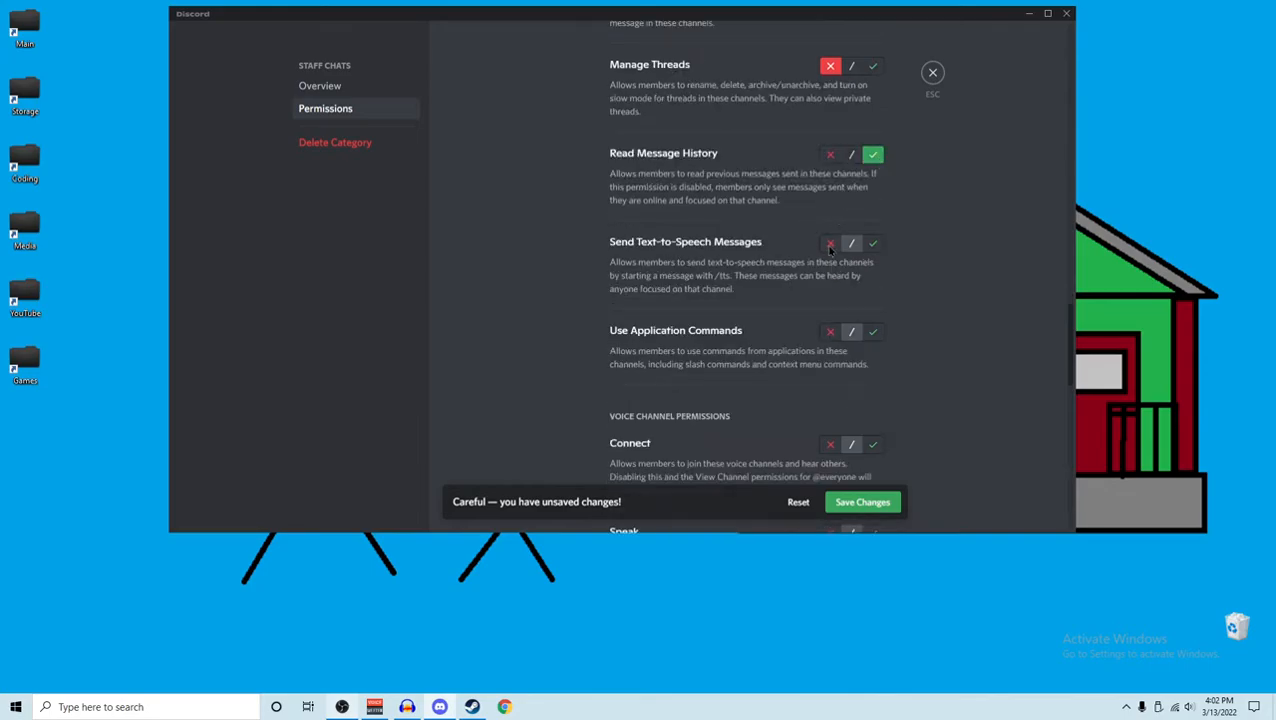
pyautogui.click(830, 243)
pyautogui.click(830, 331)
pyautogui.scroll(-2, 840, 295)
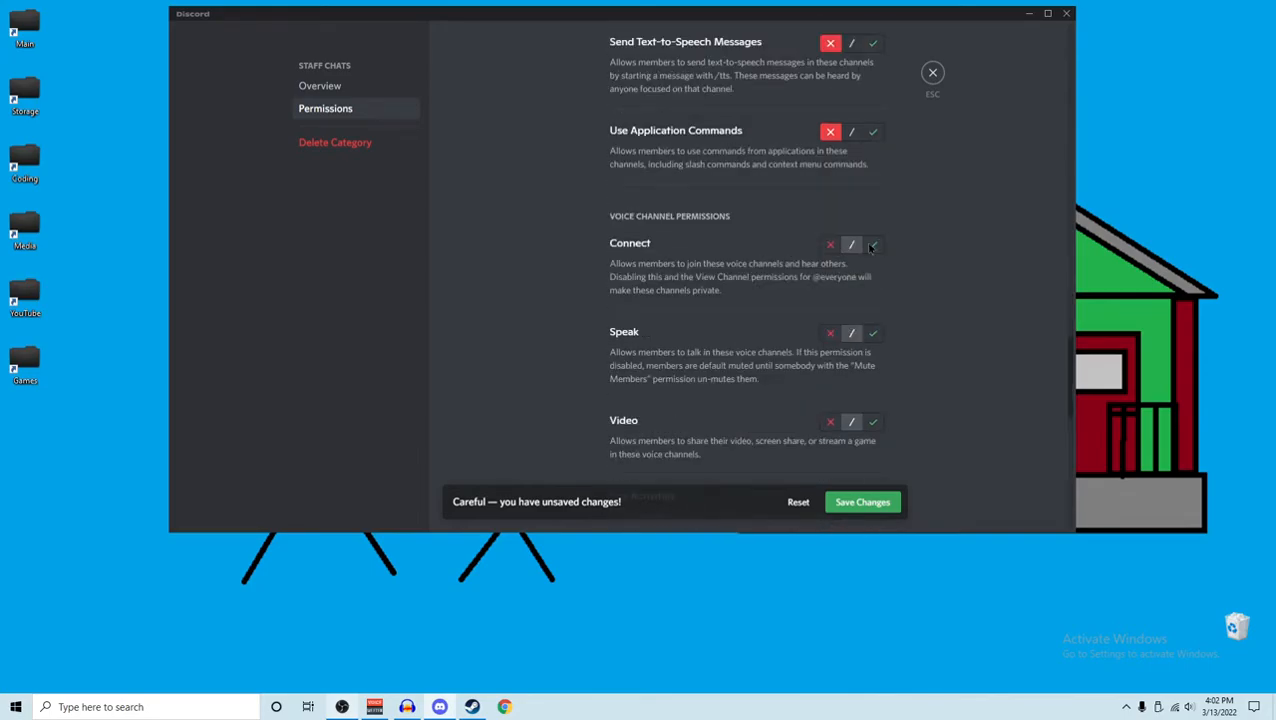
pyautogui.click(830, 243)
pyautogui.click(873, 243)
pyautogui.scroll(-1, 656, 213)
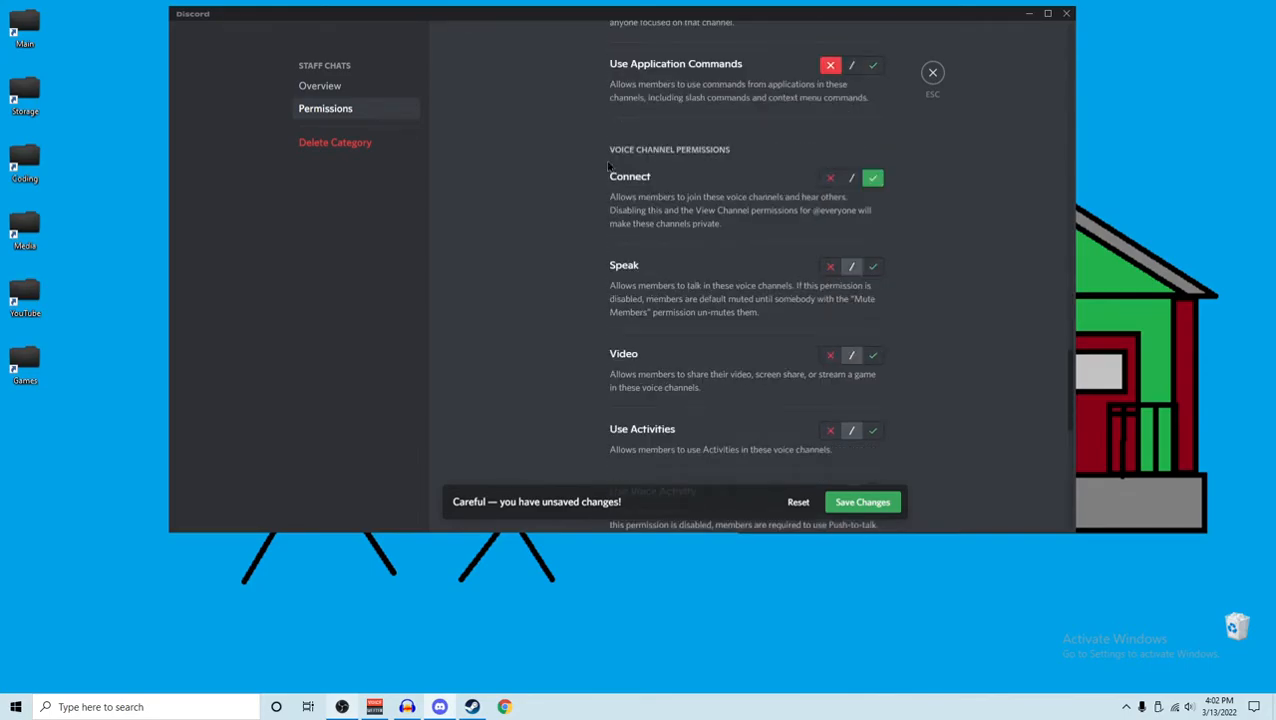
pyautogui.scroll(-1, 829, 281)
pyautogui.click(876, 200)
pyautogui.scroll(-1, 874, 210)
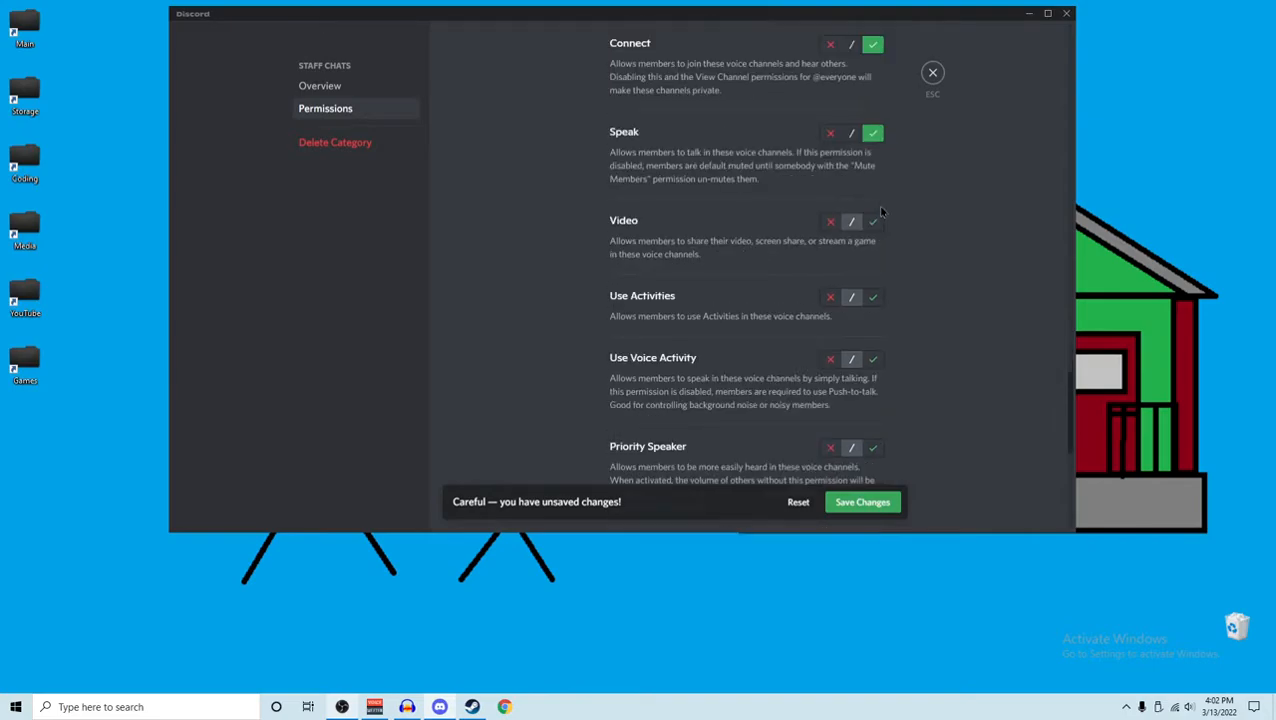
pyautogui.click(873, 221)
pyautogui.scroll(-2, 860, 220)
pyautogui.click(831, 225)
pyautogui.scroll(-1, 831, 228)
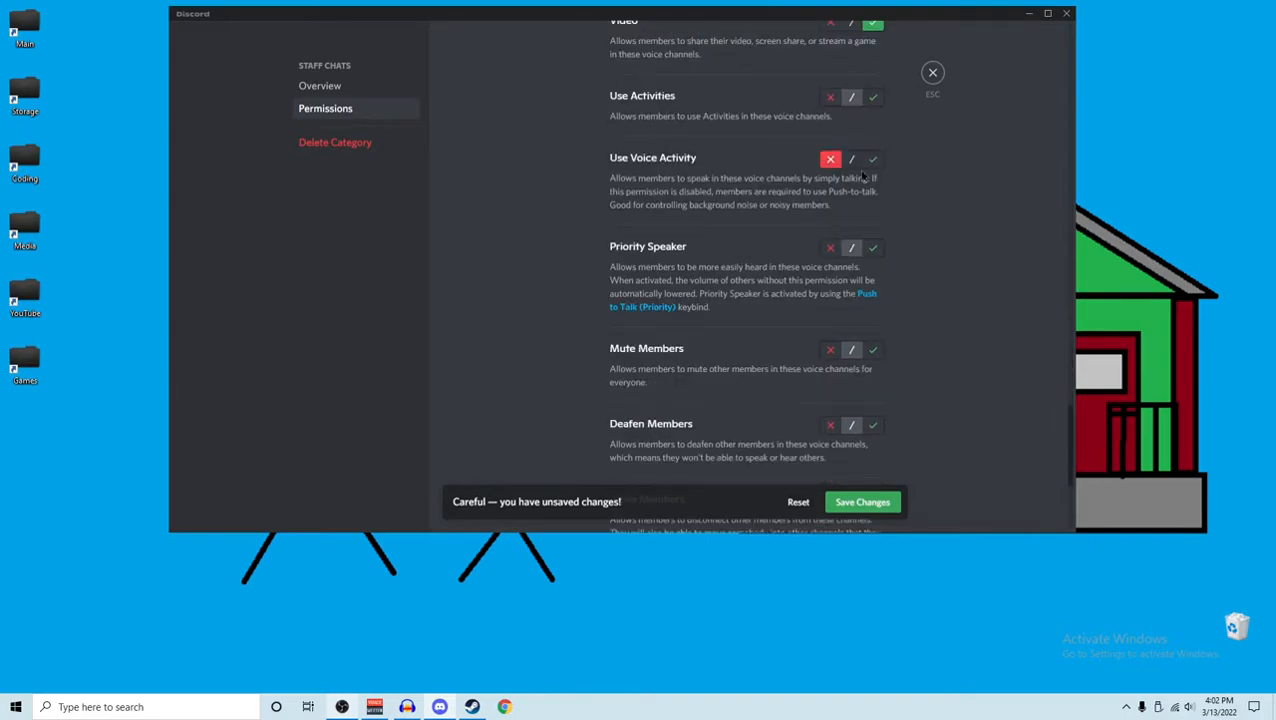
pyautogui.click(873, 161)
pyautogui.click(829, 98)
pyautogui.scroll(-1, 845, 213)
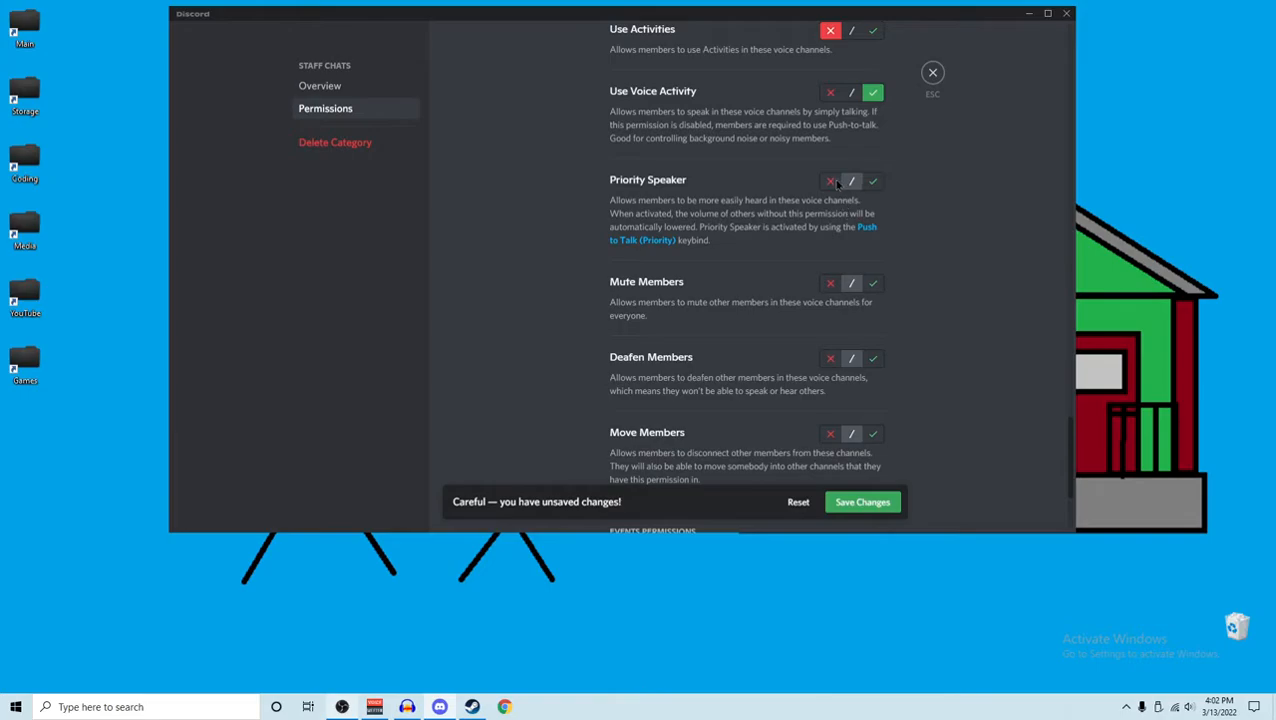
pyautogui.click(830, 182)
pyautogui.click(830, 283)
pyautogui.scroll(-2, 834, 263)
pyautogui.click(831, 225)
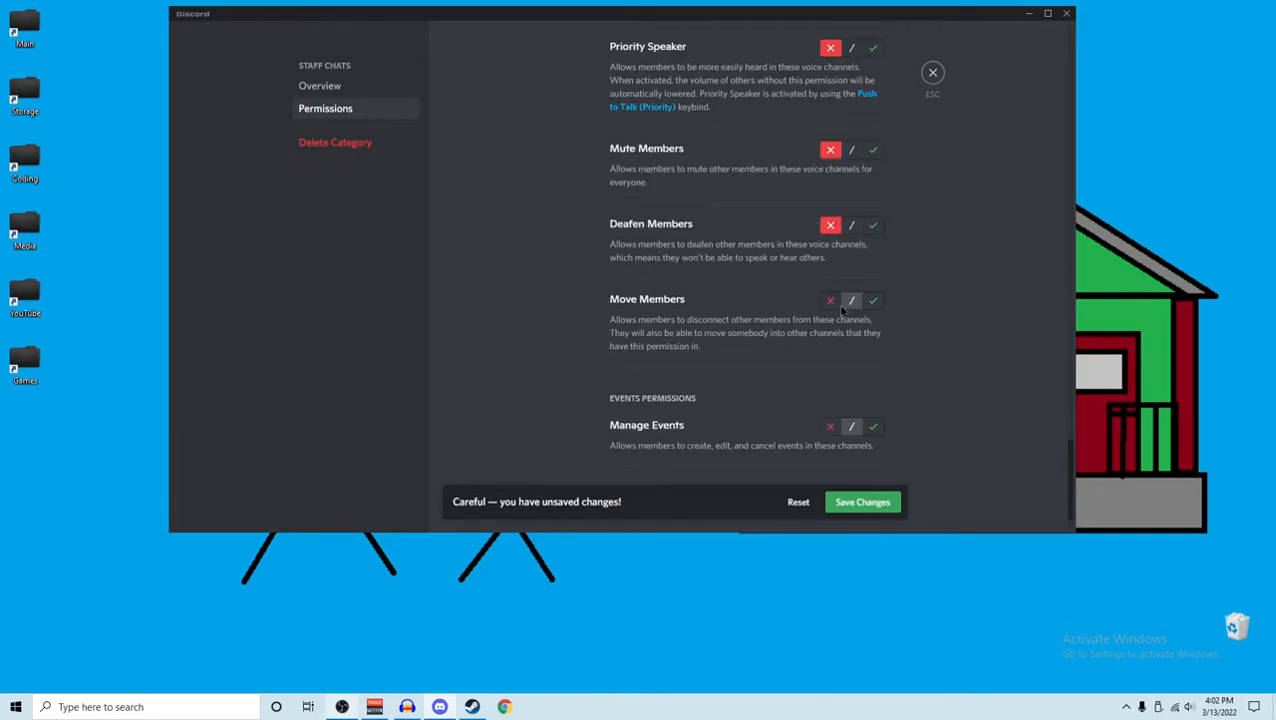
pyautogui.click(832, 301)
pyautogui.scroll(-1, 834, 302)
pyautogui.click(862, 501)
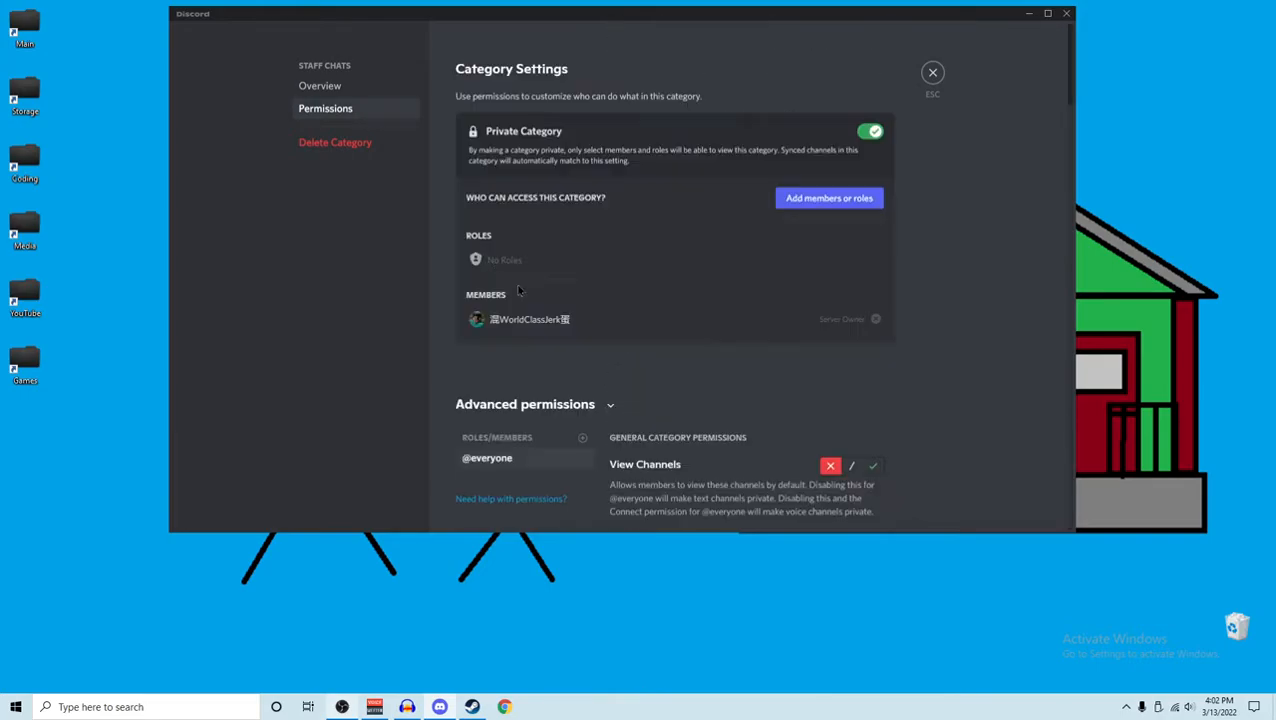
pyautogui.scroll(-3, 474, 264)
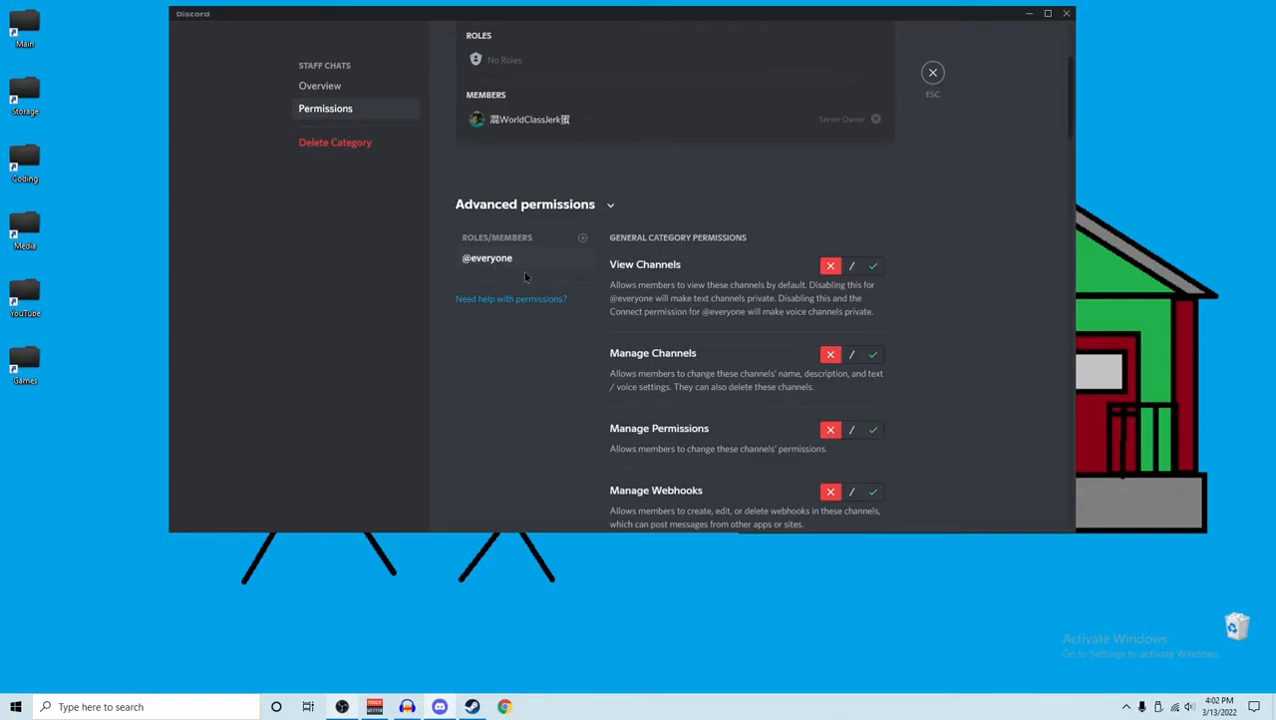
pyautogui.click(584, 241)
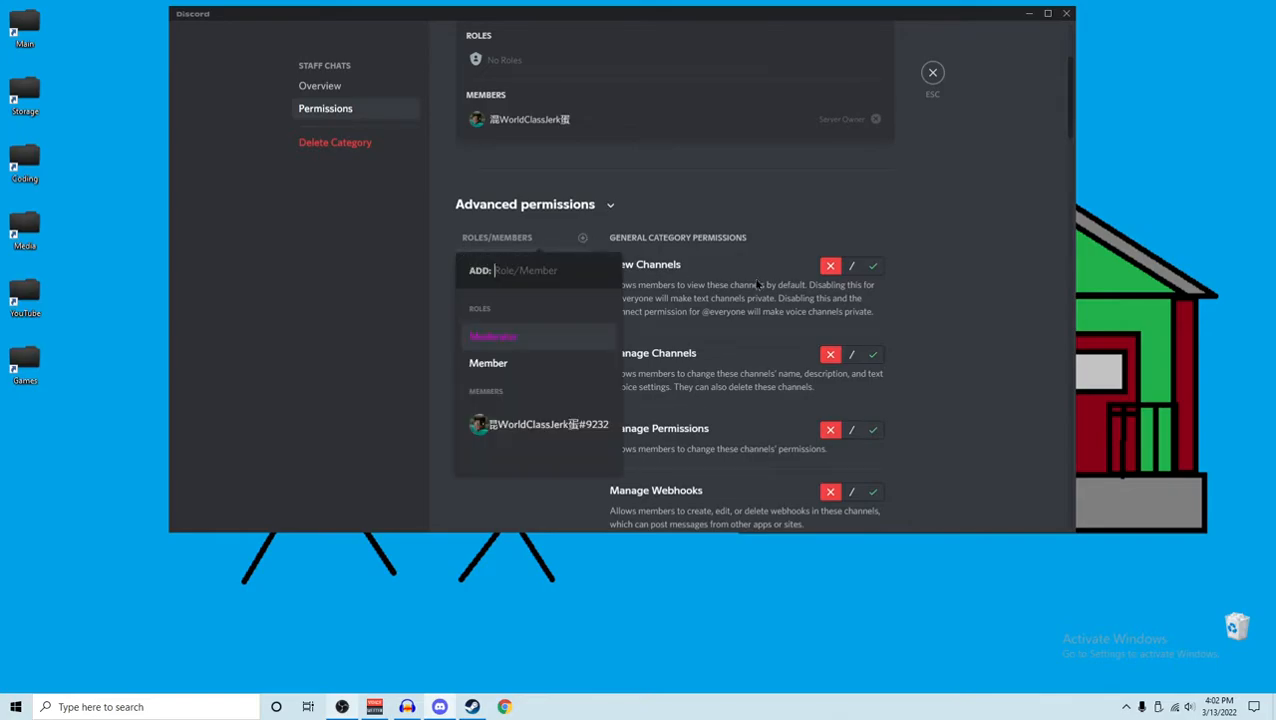
pyautogui.click(784, 282)
pyautogui.scroll(4, 622, 378)
pyautogui.scroll(-3, 622, 378)
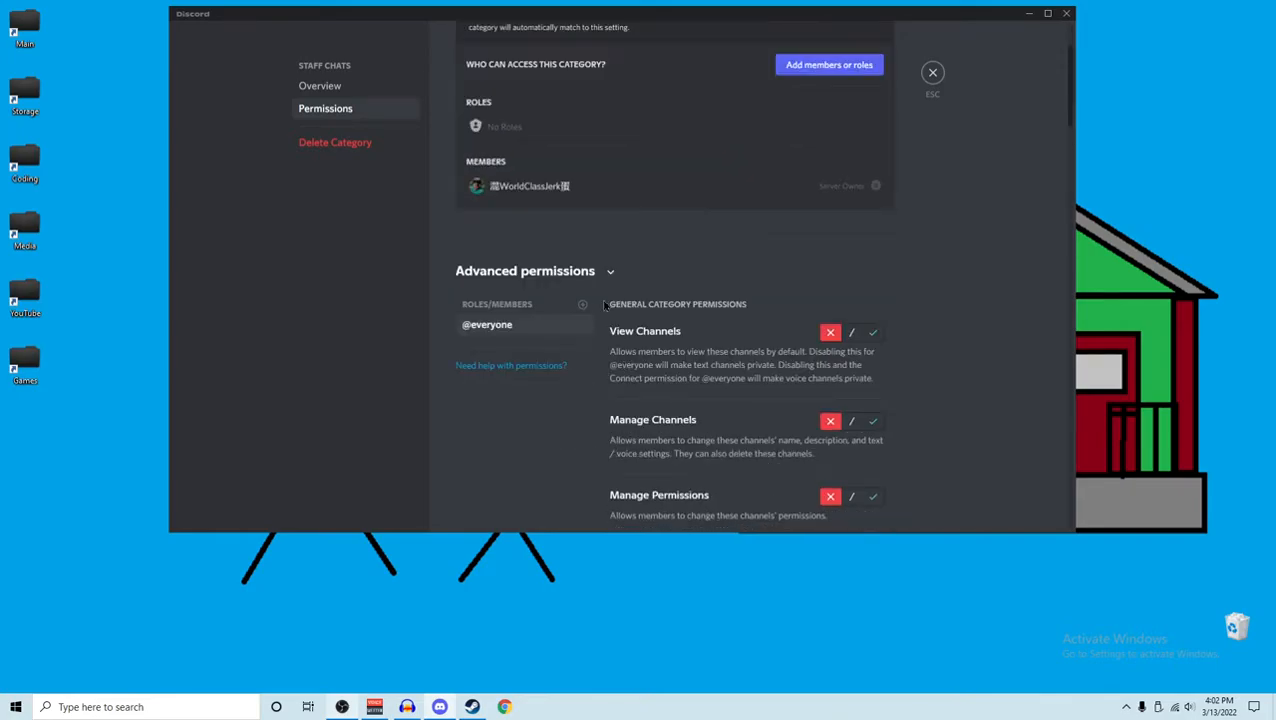
# Add the Moderator role to the Staff Chats permissions, allow it View Channels, and close the saved category settings
pyautogui.click(581, 305)
pyautogui.click(533, 401)
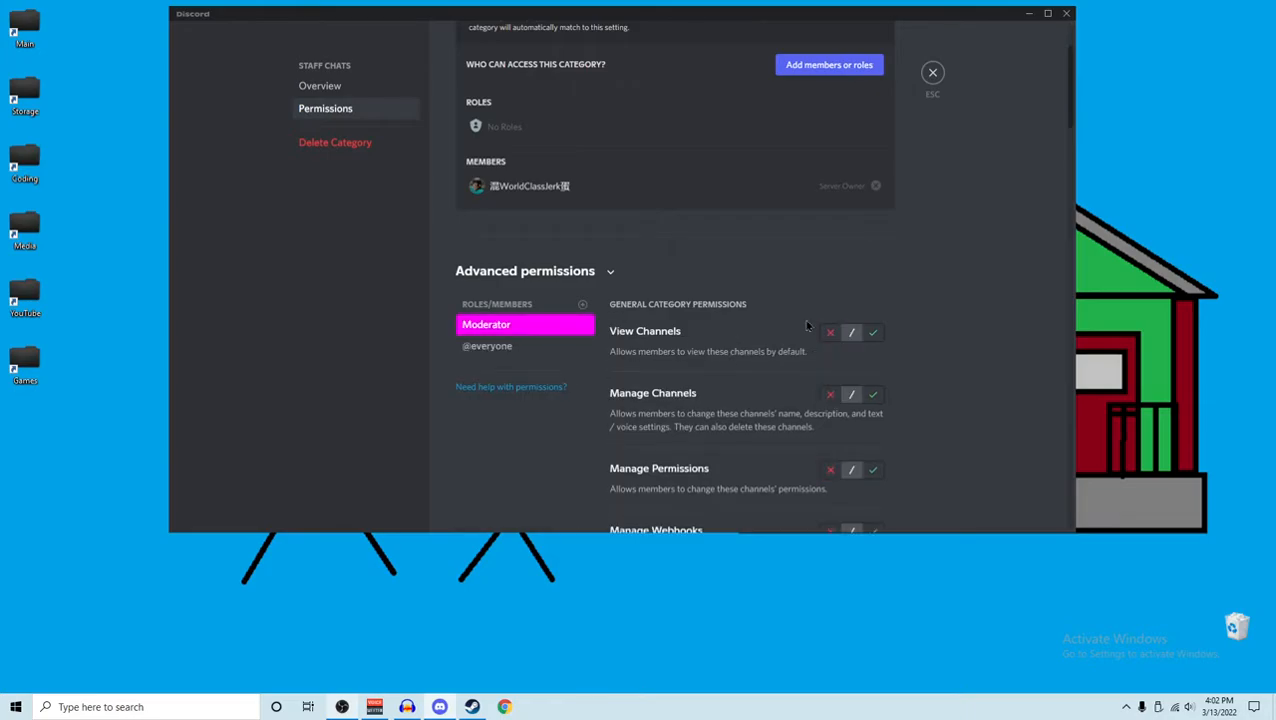
pyautogui.click(873, 332)
pyautogui.scroll(-1, 937, 350)
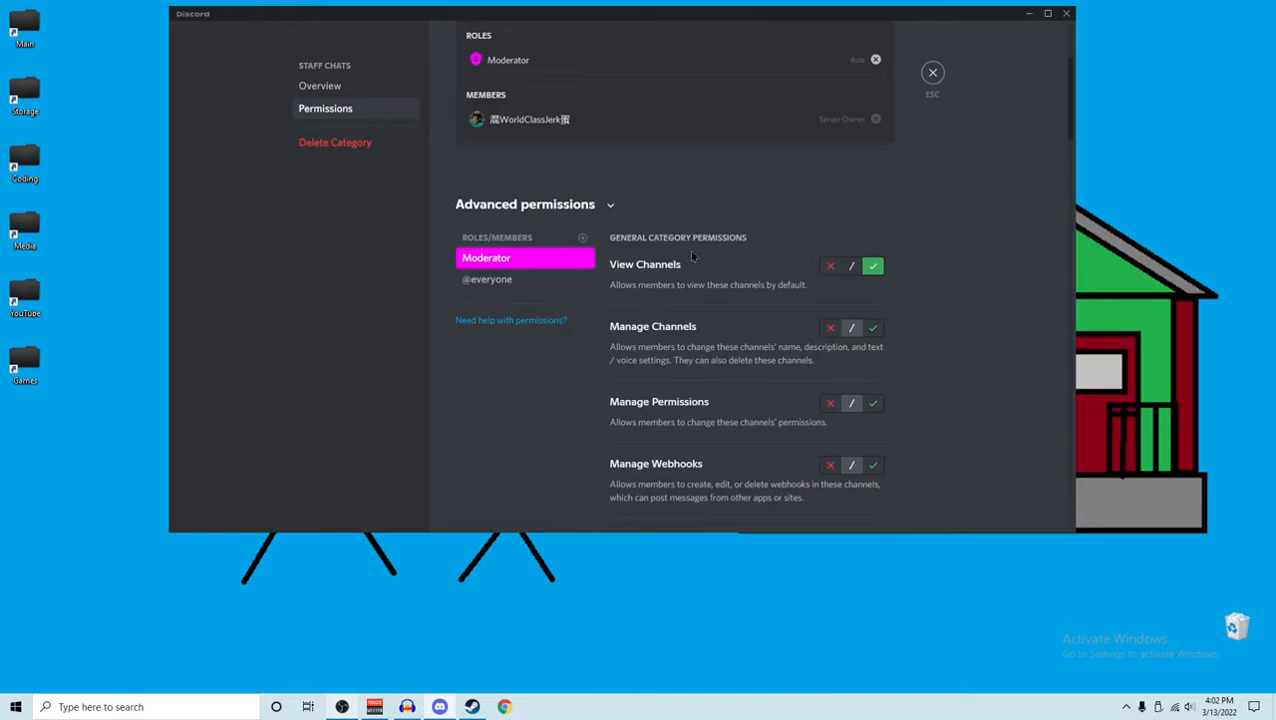
pyautogui.click(487, 279)
pyautogui.click(500, 258)
pyautogui.click(932, 74)
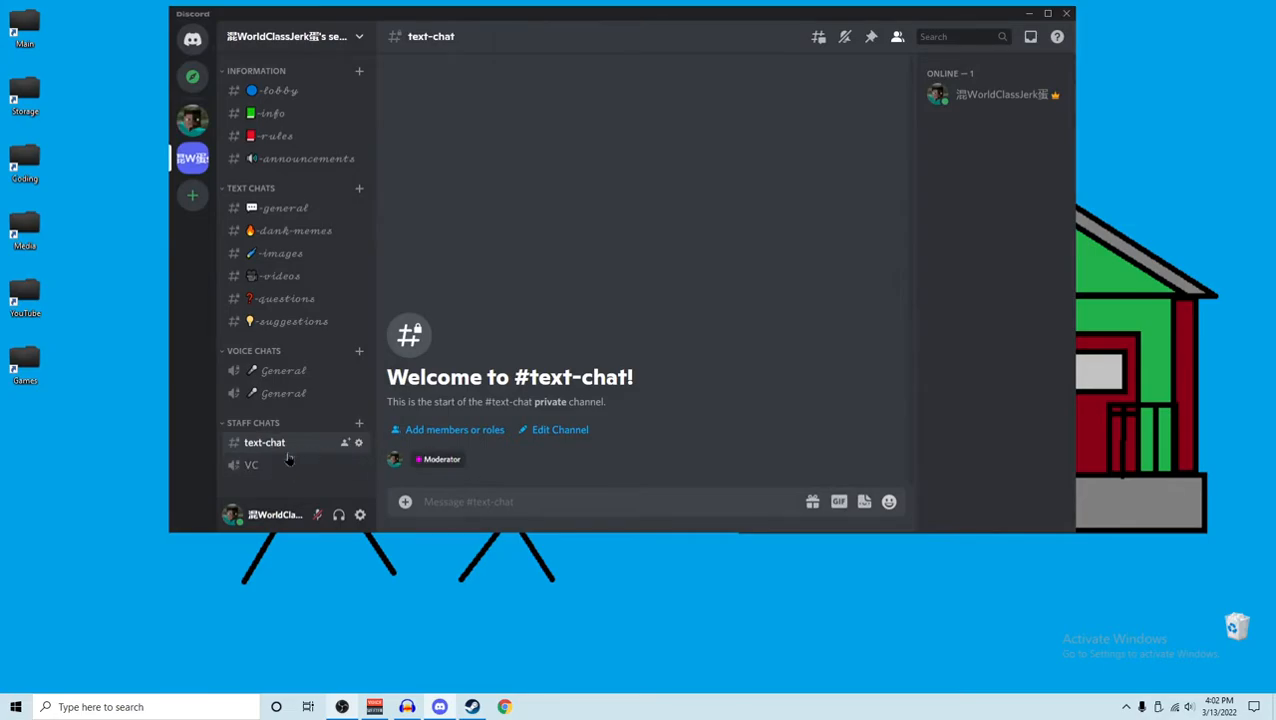
# Add the Moderator role to the Voice Chats category permissions and allow it View Channels
pyautogui.rightClick(255, 361)
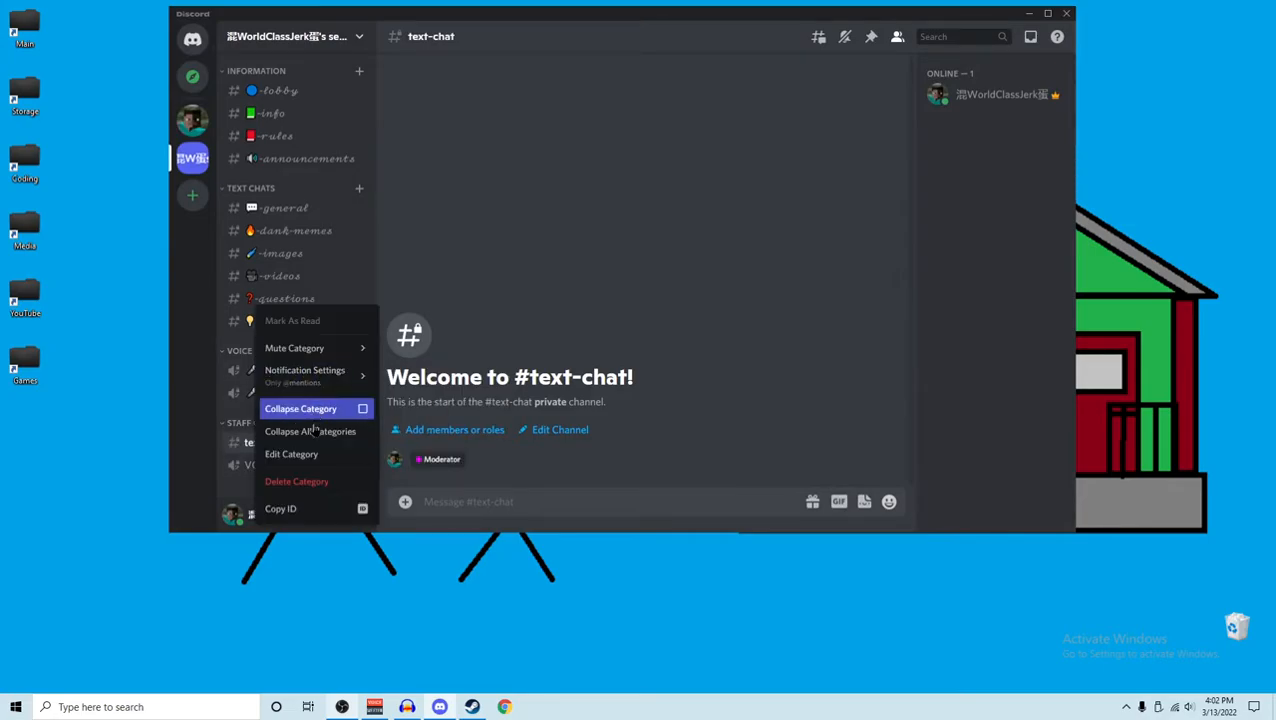
pyautogui.click(318, 453)
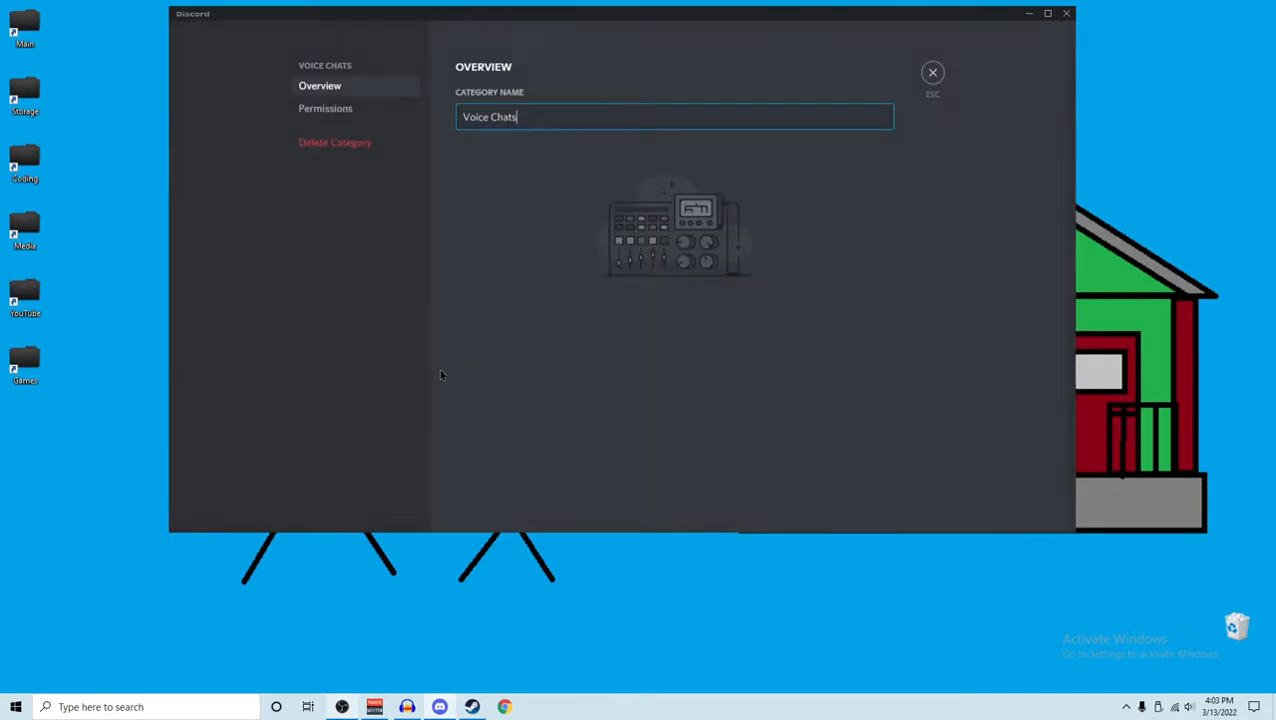
pyautogui.click(364, 108)
pyautogui.scroll(-3, 560, 300)
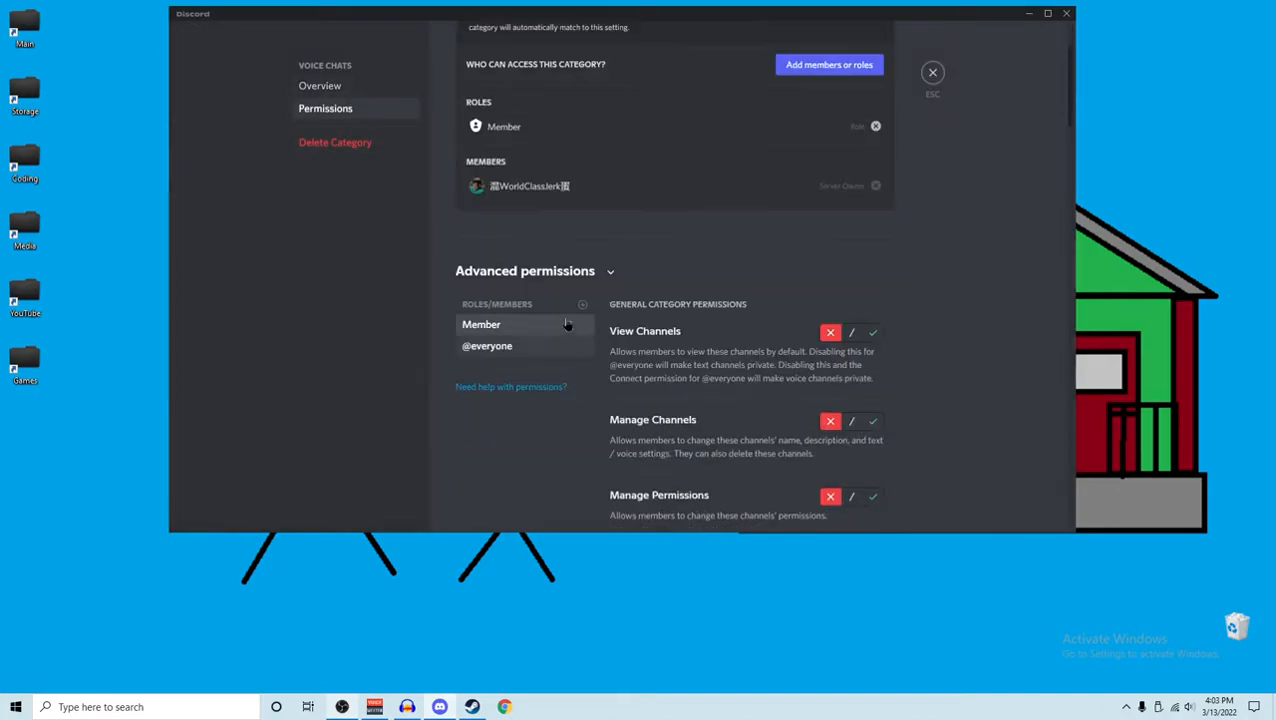
pyautogui.click(582, 304)
pyautogui.click(540, 408)
pyautogui.click(872, 337)
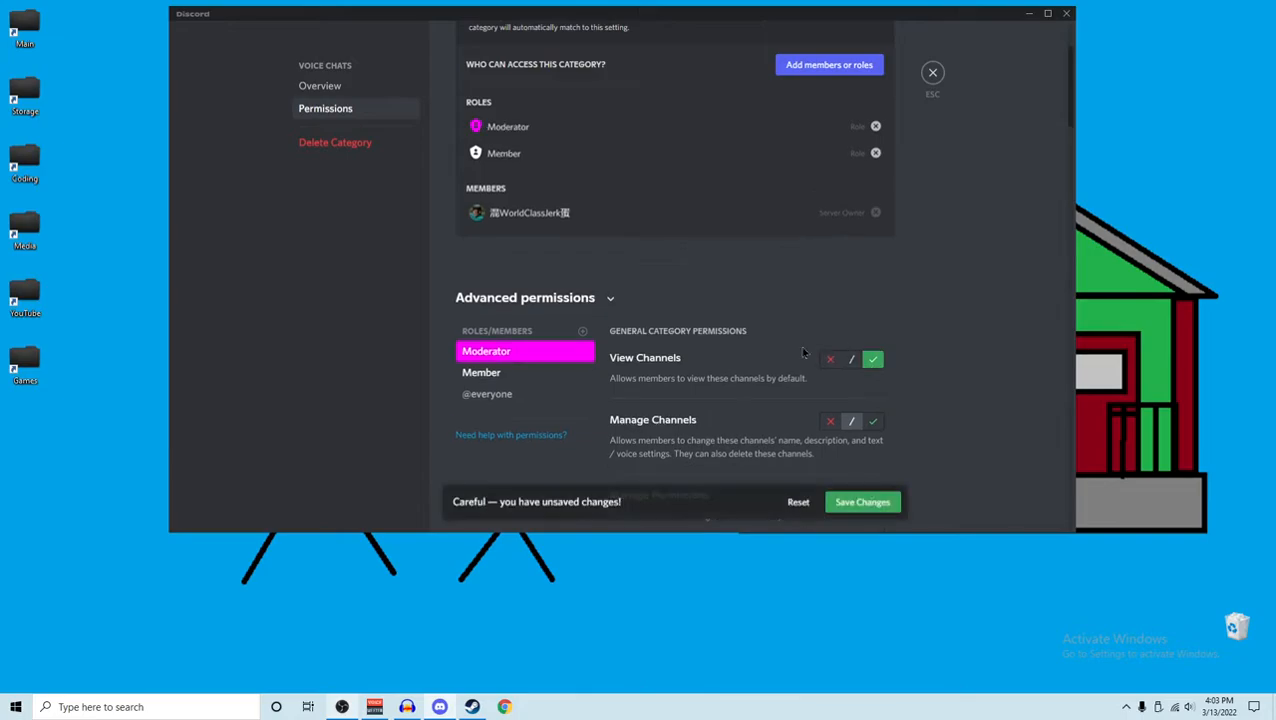
# Try denying and allowing Read Message History for Moderator in Voice Chats, and reset it to neutral
pyautogui.scroll(-3, 790, 348)
pyautogui.scroll(-5, 790, 348)
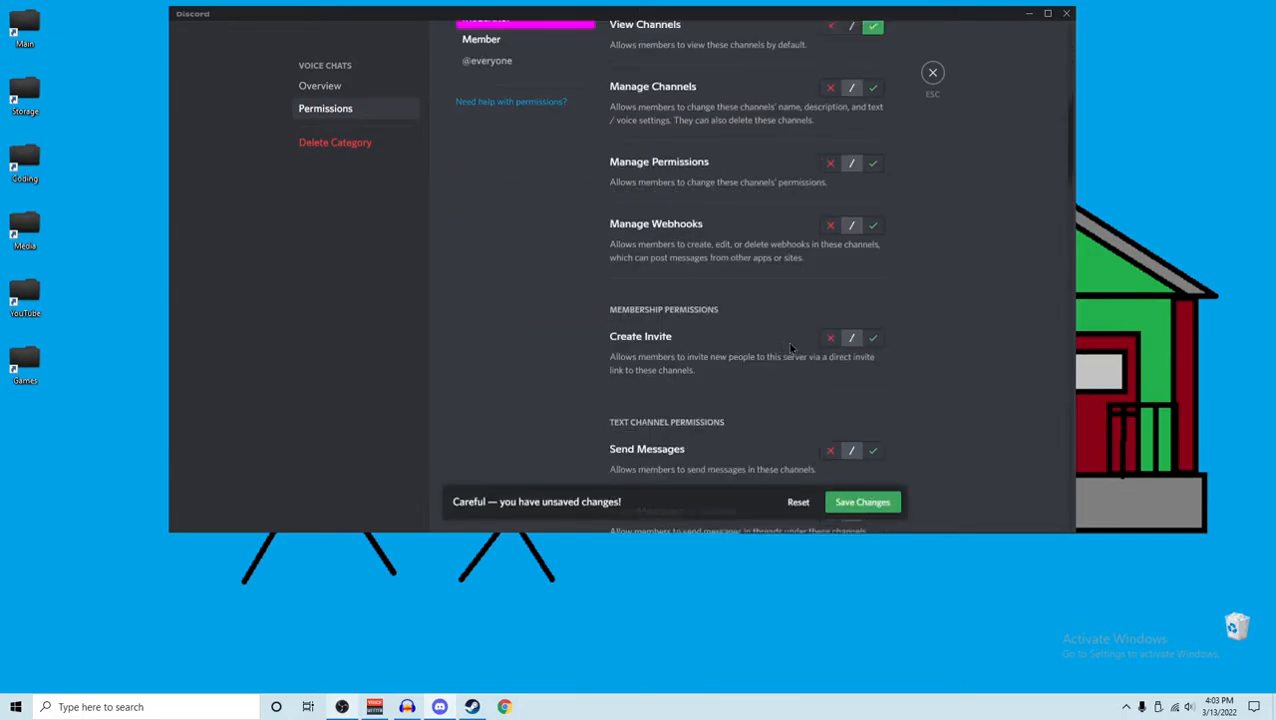
pyautogui.scroll(-5, 790, 348)
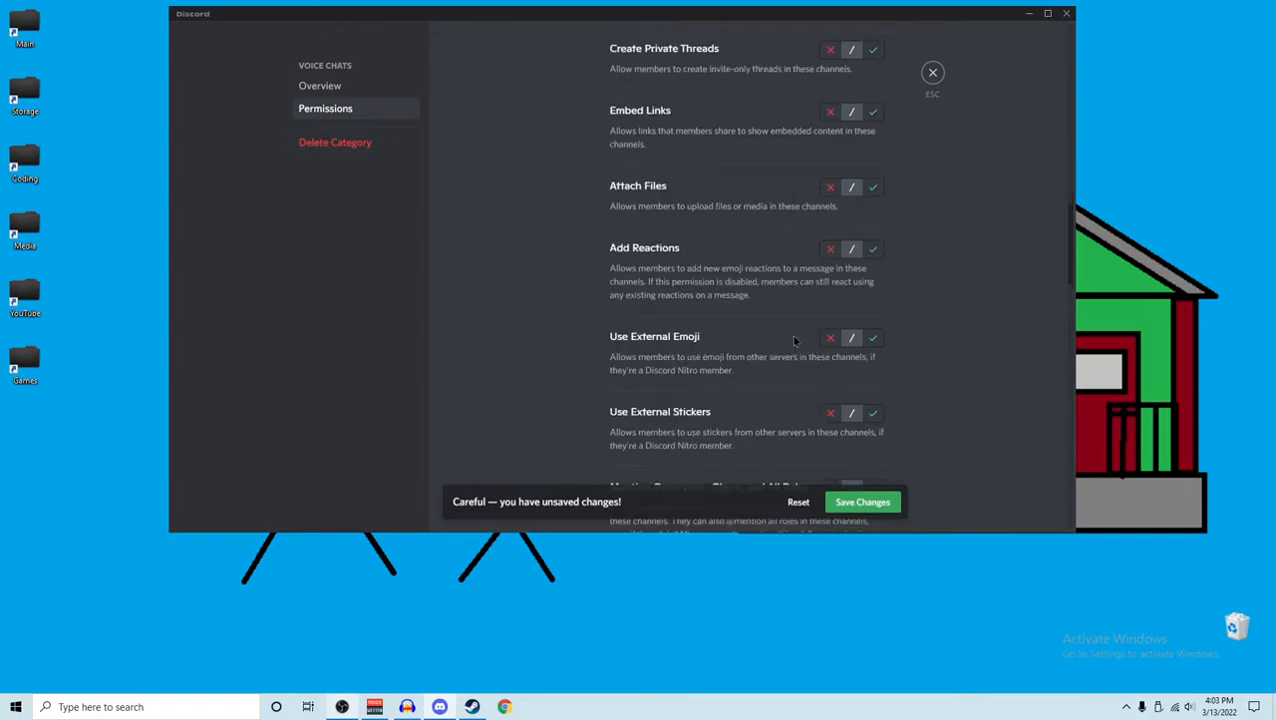
pyautogui.scroll(-4, 795, 341)
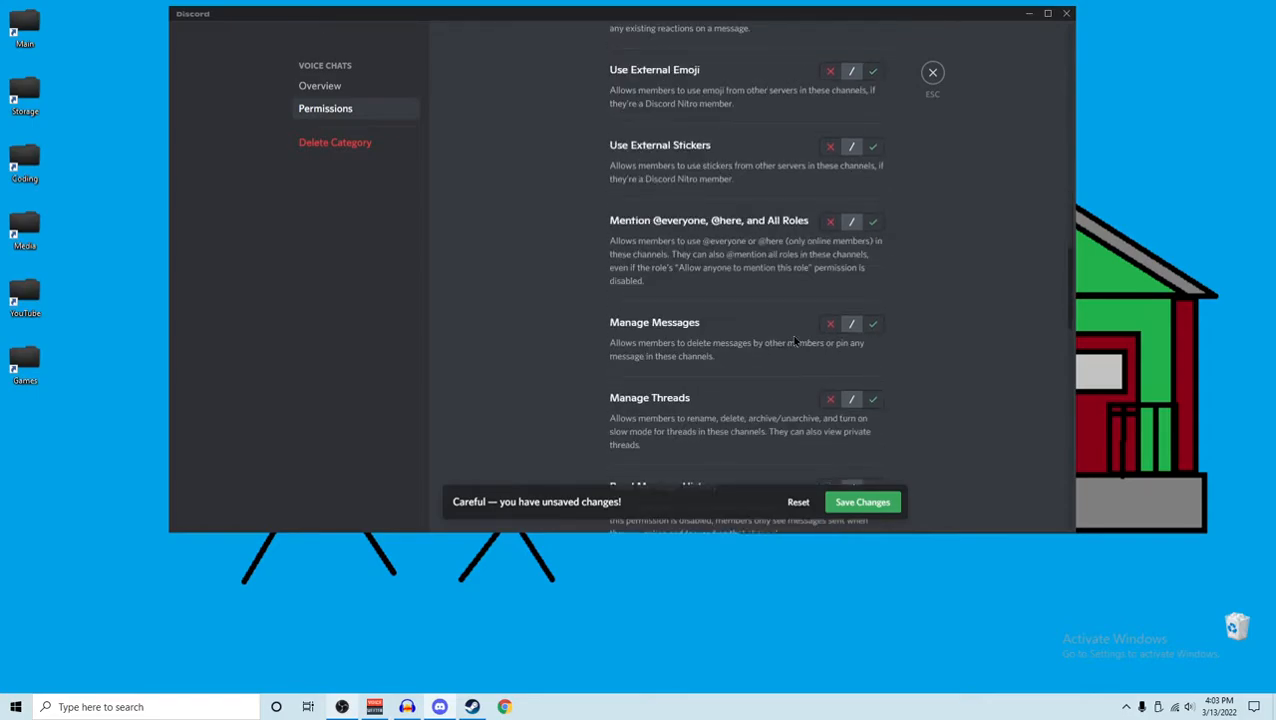
pyautogui.scroll(-2, 795, 341)
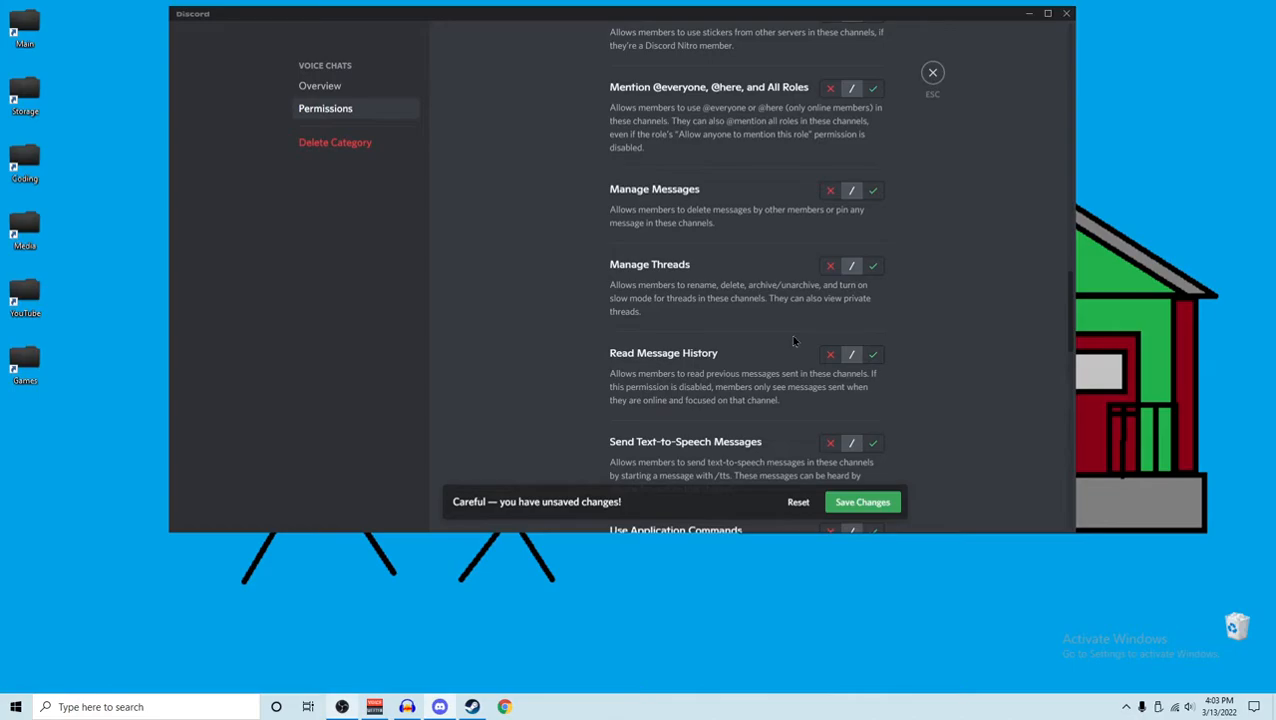
pyautogui.scroll(-1, 793, 341)
pyautogui.click(829, 288)
pyautogui.click(873, 290)
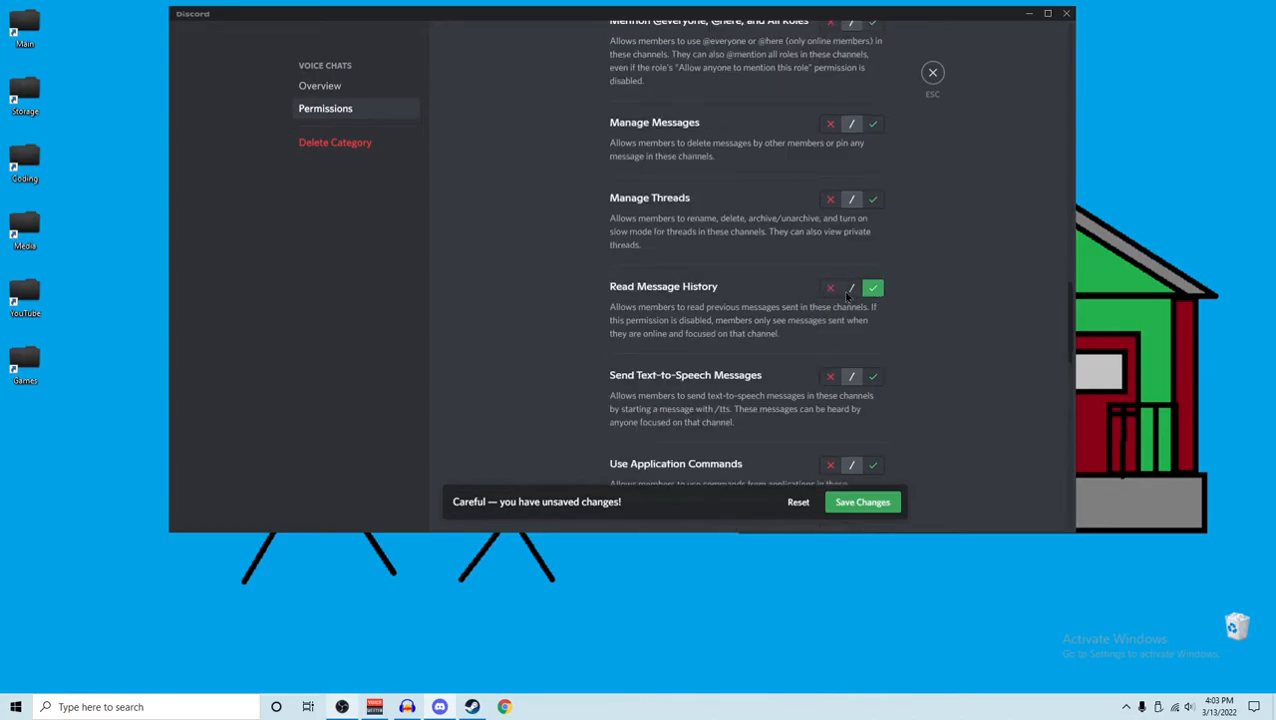
pyautogui.click(851, 289)
# Allow Moderator Mute Members and Deafen Members in the Voice Chats category, and save the changes
pyautogui.scroll(-2, 805, 305)
pyautogui.scroll(8, 805, 308)
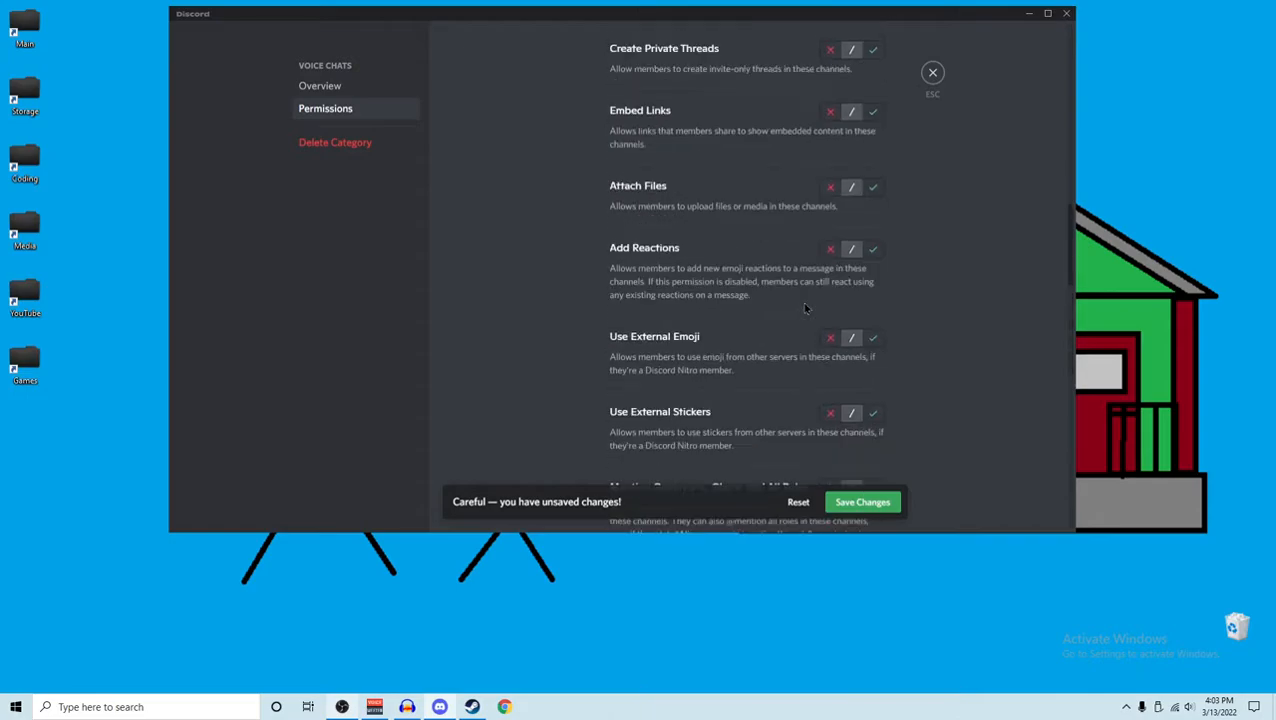
pyautogui.scroll(2, 805, 308)
pyautogui.scroll(-15, 812, 320)
pyautogui.scroll(-2, 770, 388)
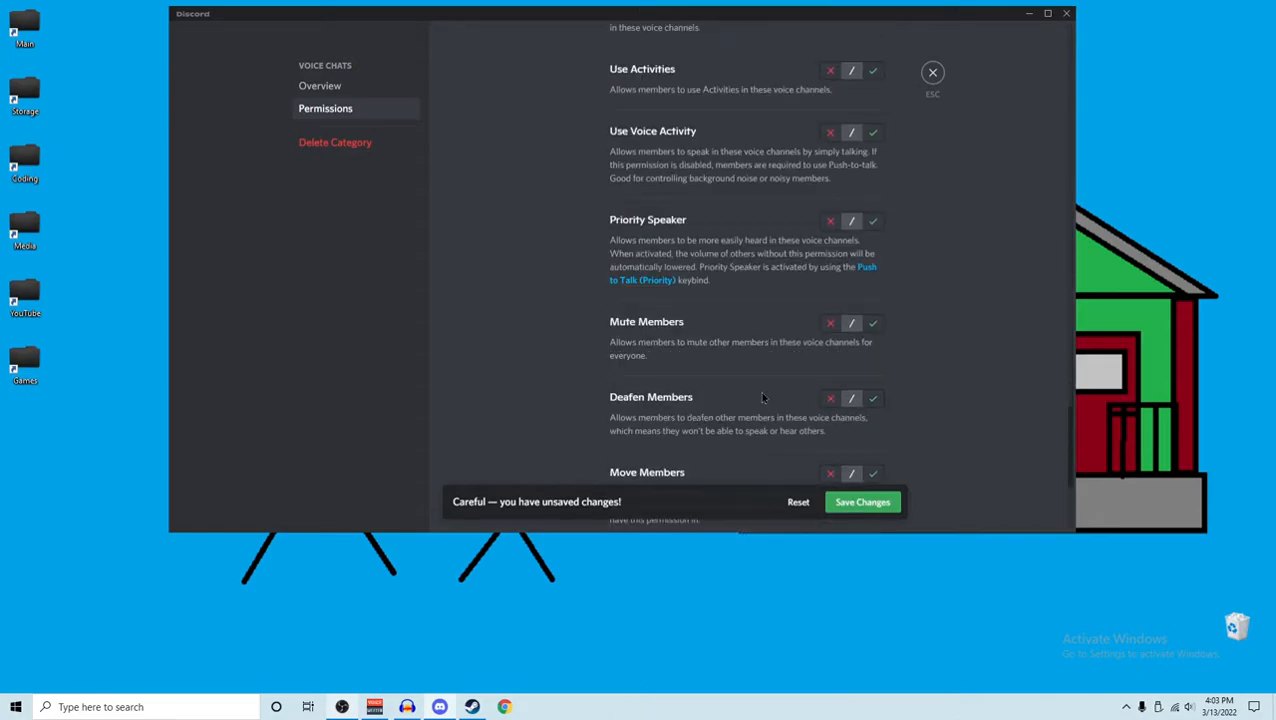
pyautogui.scroll(-2, 761, 390)
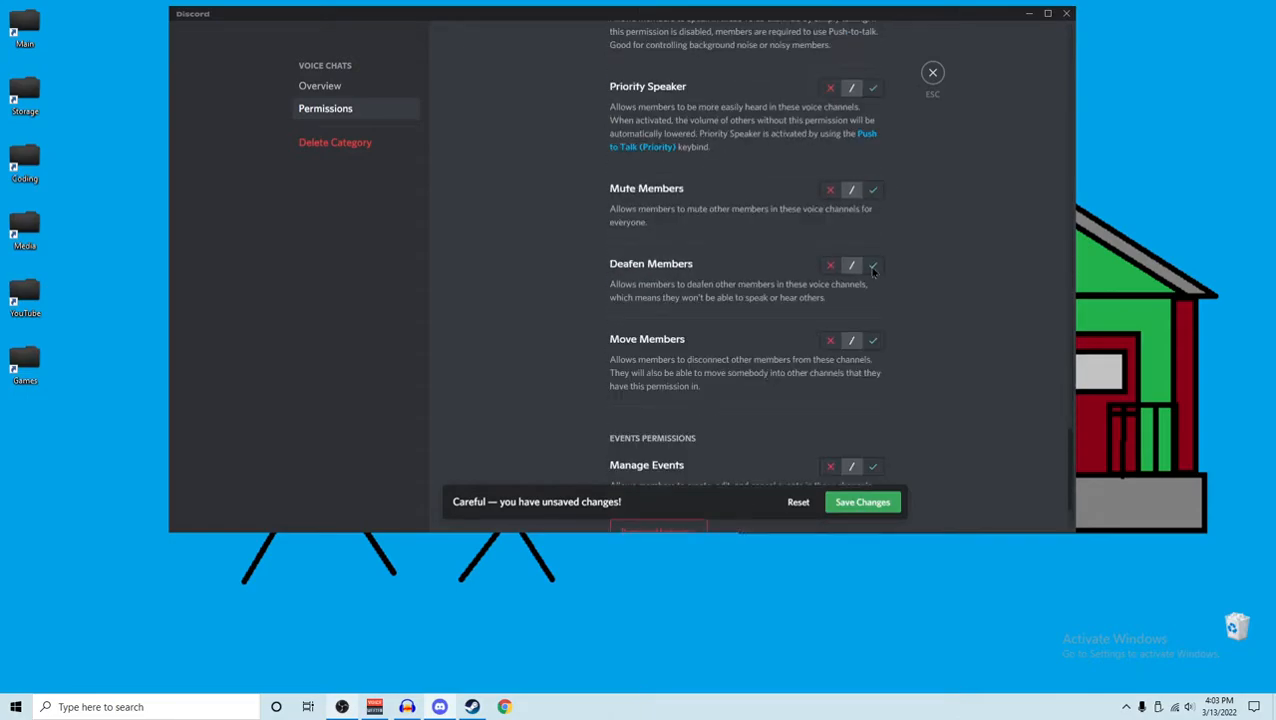
pyautogui.click(872, 265)
pyautogui.click(872, 189)
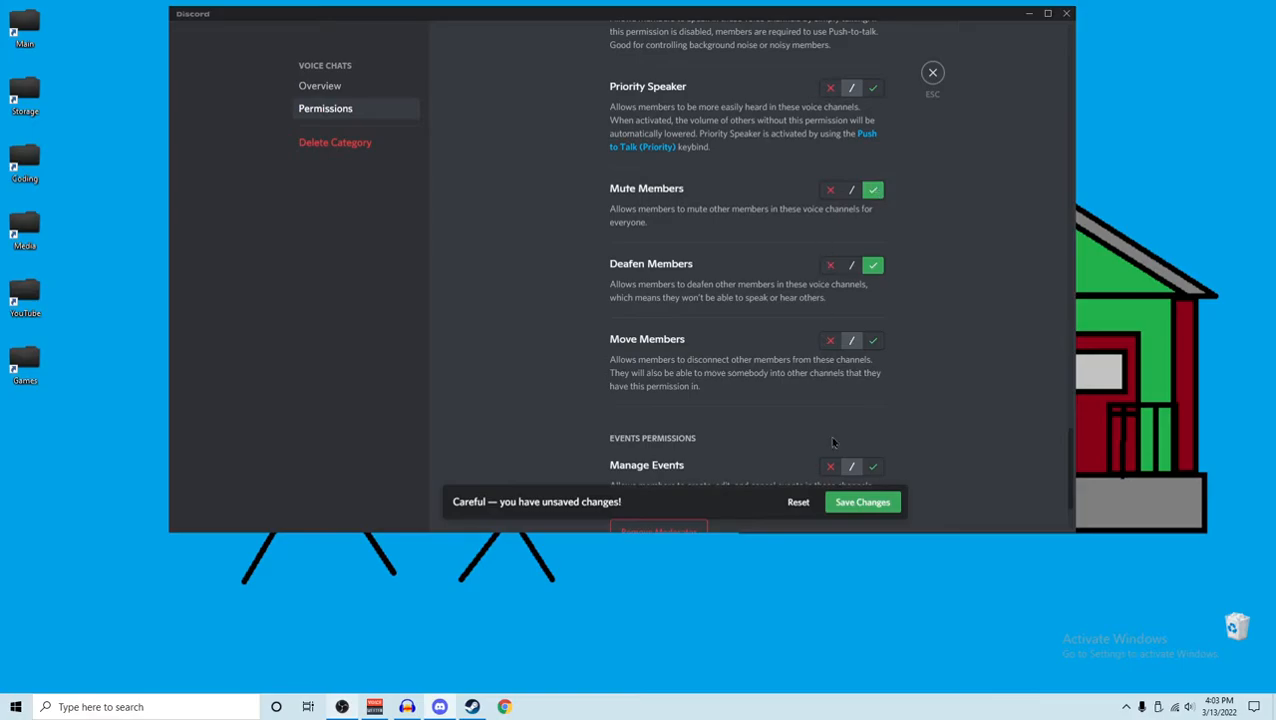
pyautogui.click(858, 502)
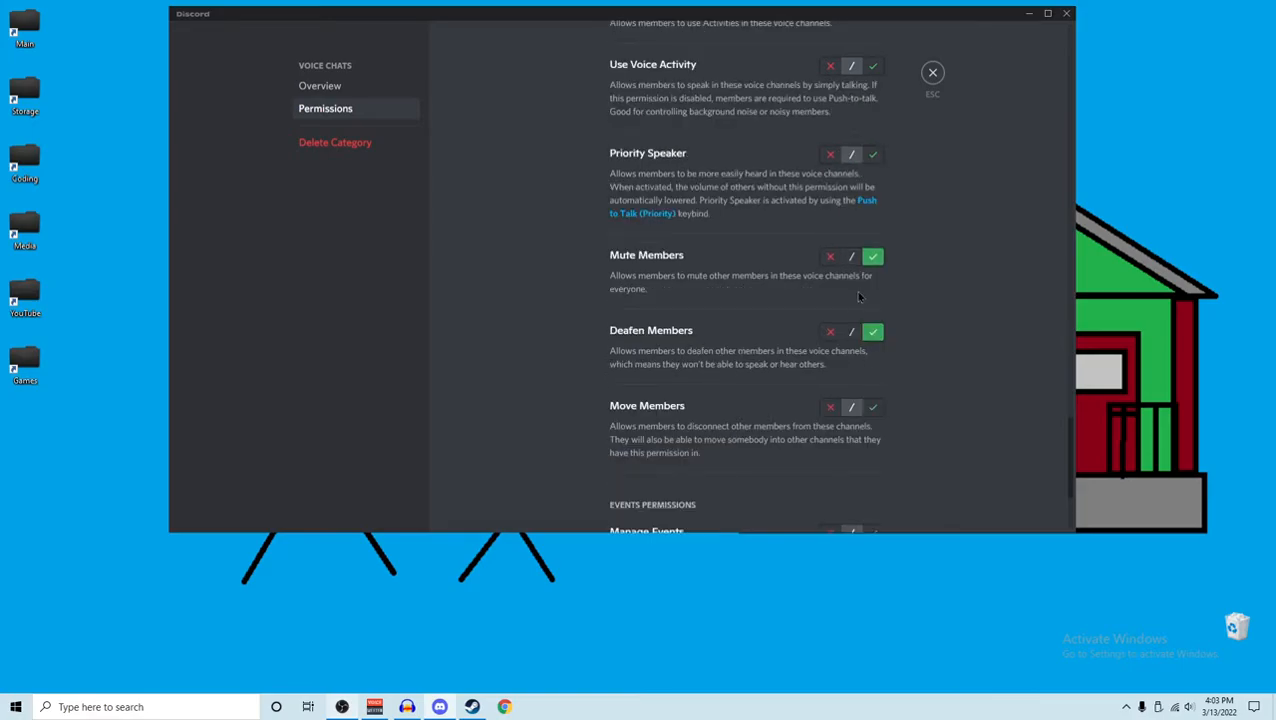
pyautogui.scroll(5, 878, 336)
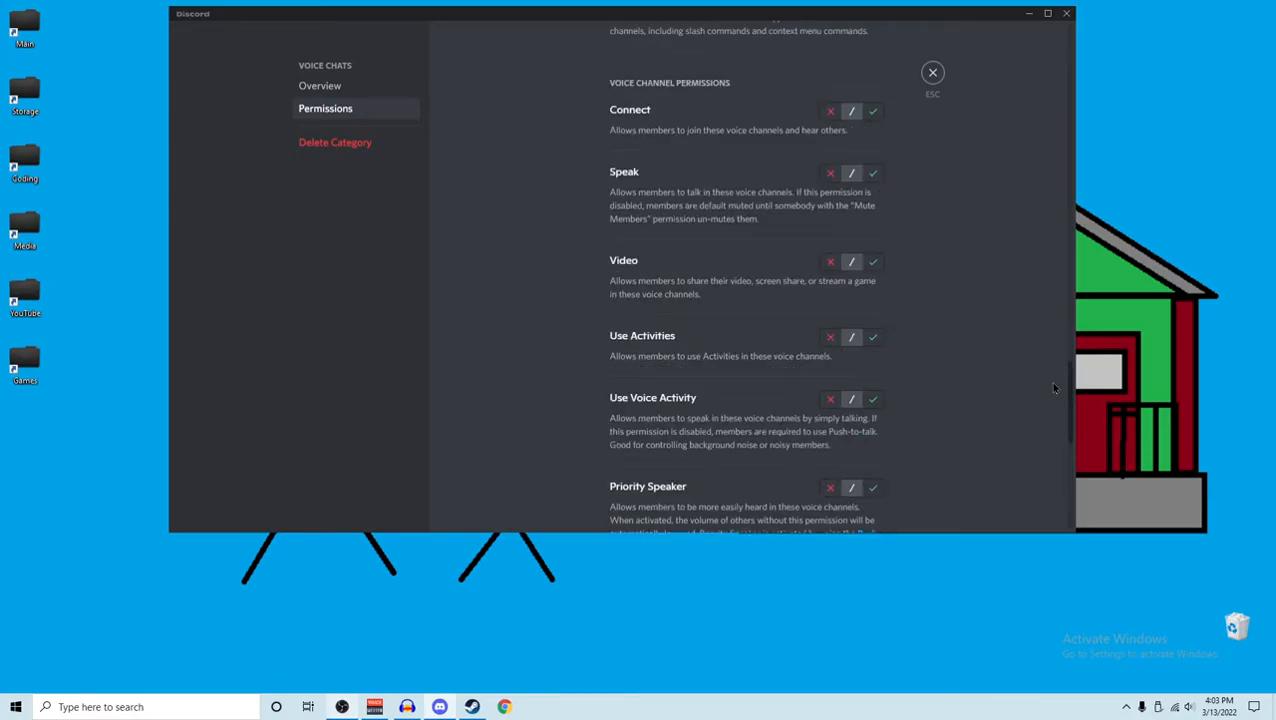
pyautogui.moveTo(1070, 392); pyautogui.dragTo(1078, 75)
pyautogui.click(530, 352)
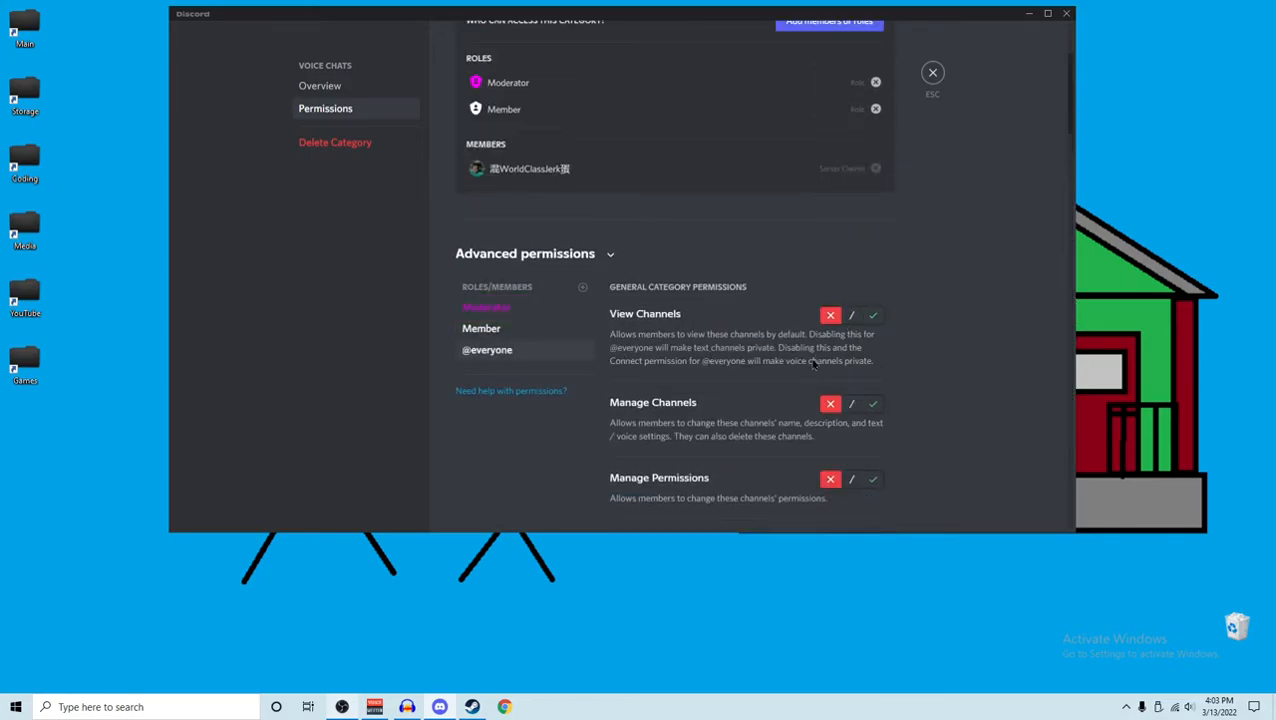
pyautogui.click(530, 328)
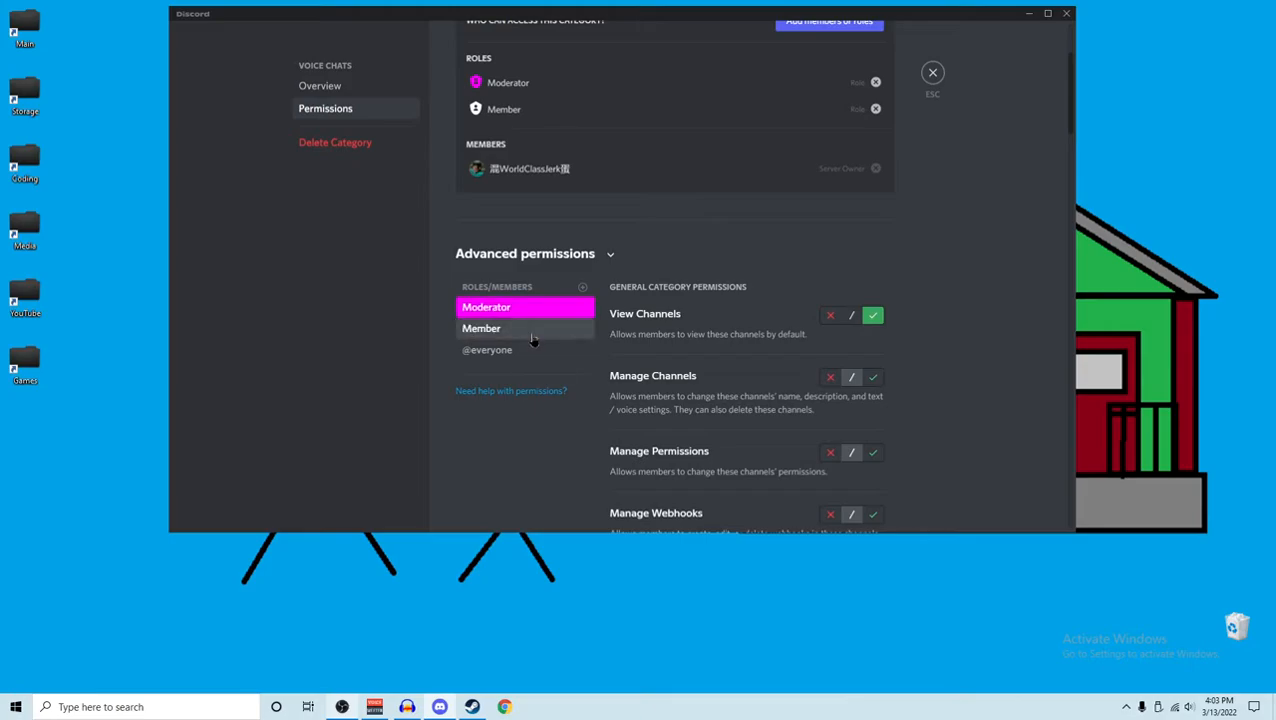
pyautogui.click(534, 311)
pyautogui.click(532, 330)
pyautogui.click(535, 312)
pyautogui.click(534, 330)
pyautogui.click(540, 312)
pyautogui.click(932, 72)
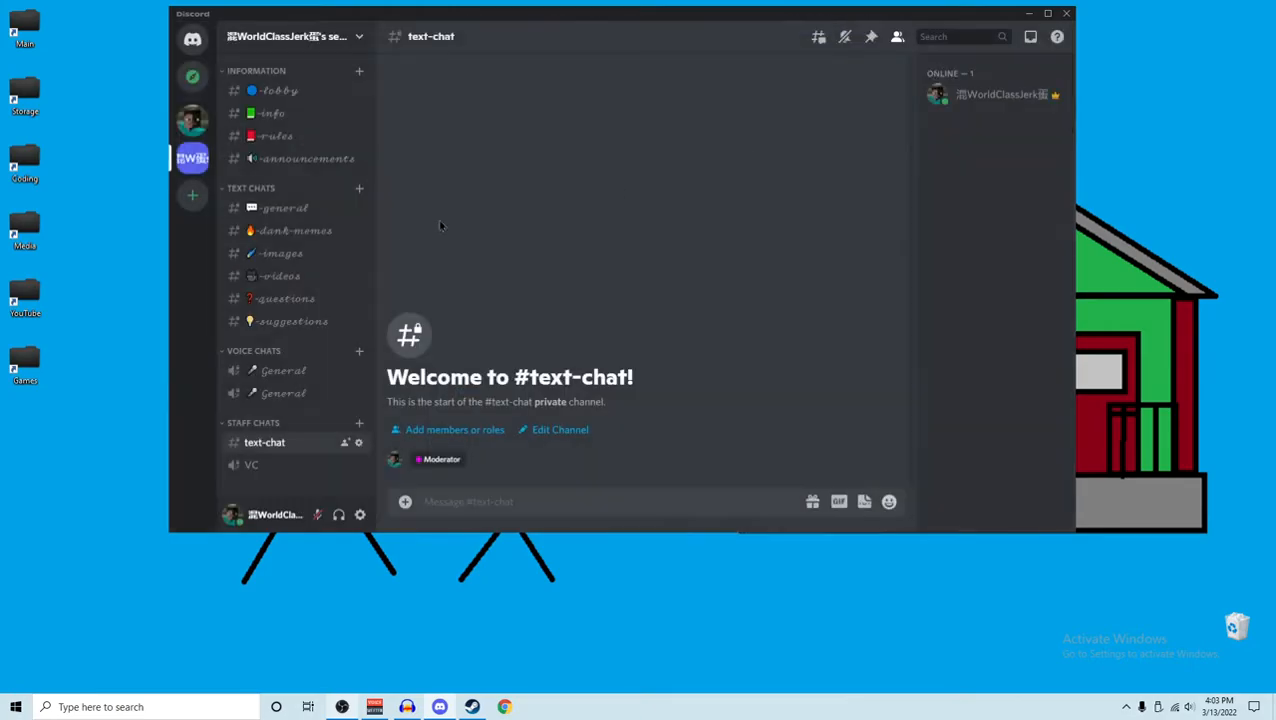
# Add the Moderator role to the Text Chats category permissions, allow it Manage Messages, and save
pyautogui.rightClick(256, 188)
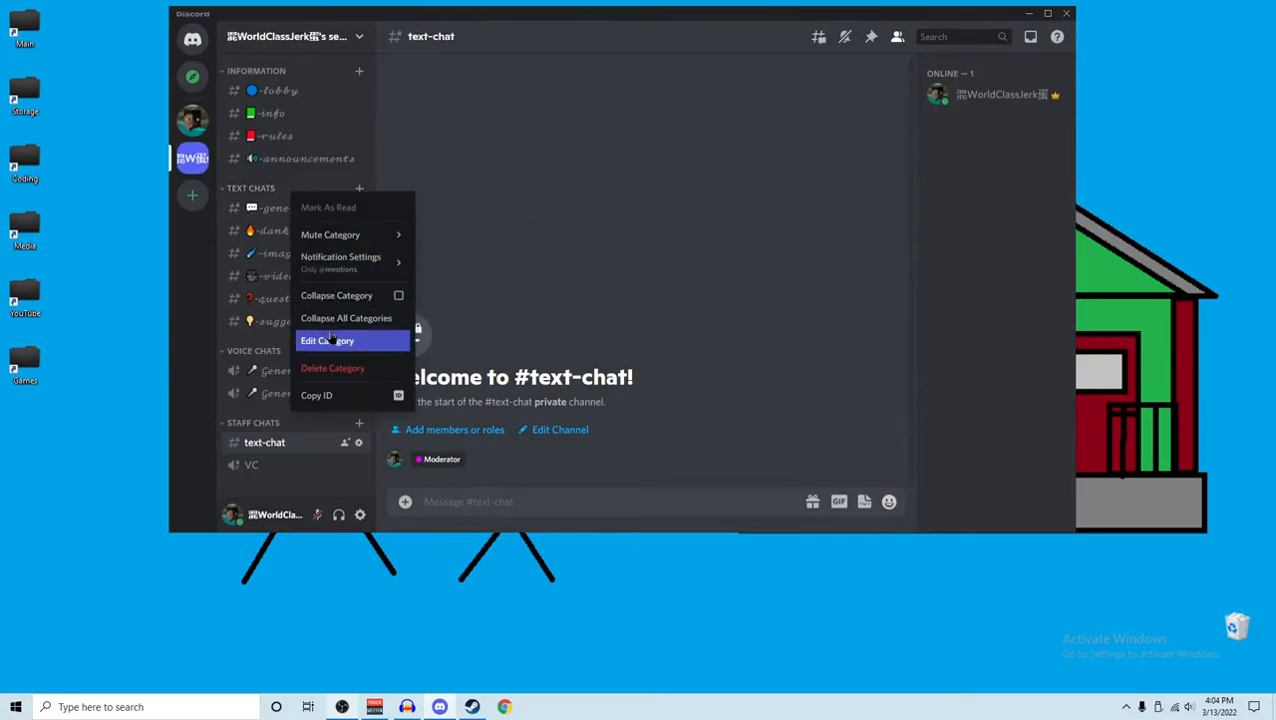
pyautogui.click(318, 339)
pyautogui.click(336, 109)
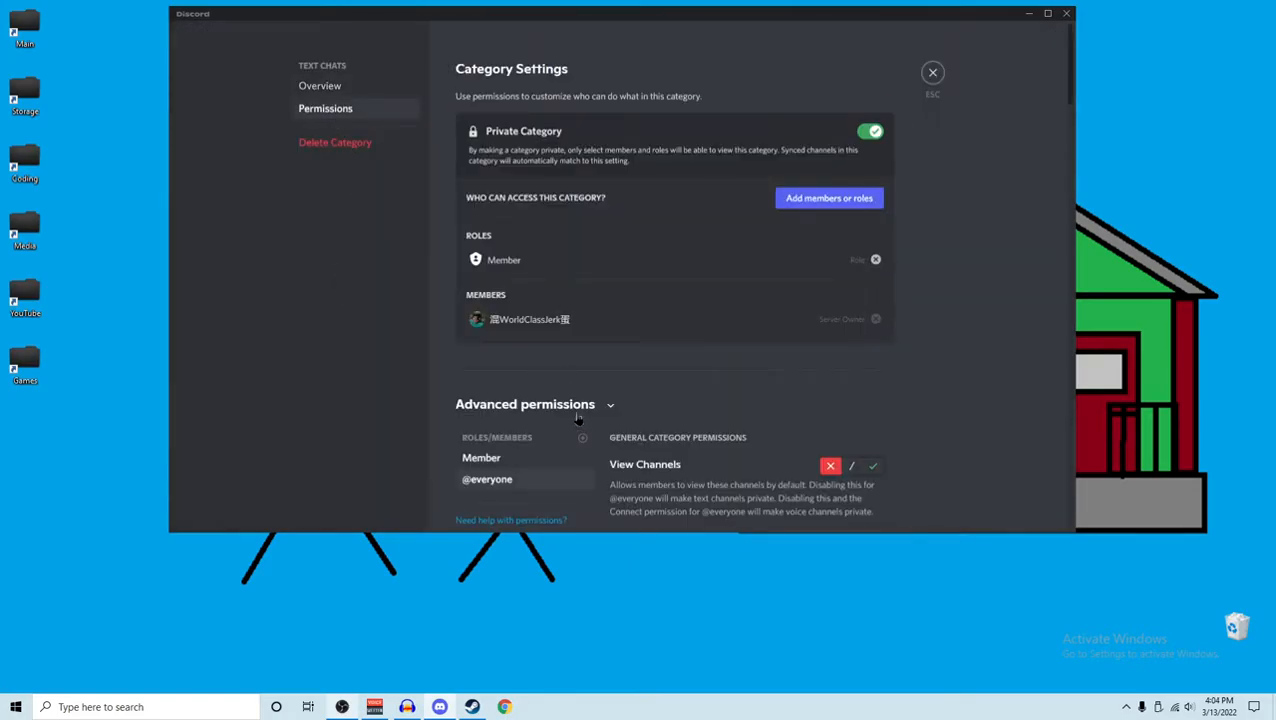
pyautogui.scroll(-1, 624, 430)
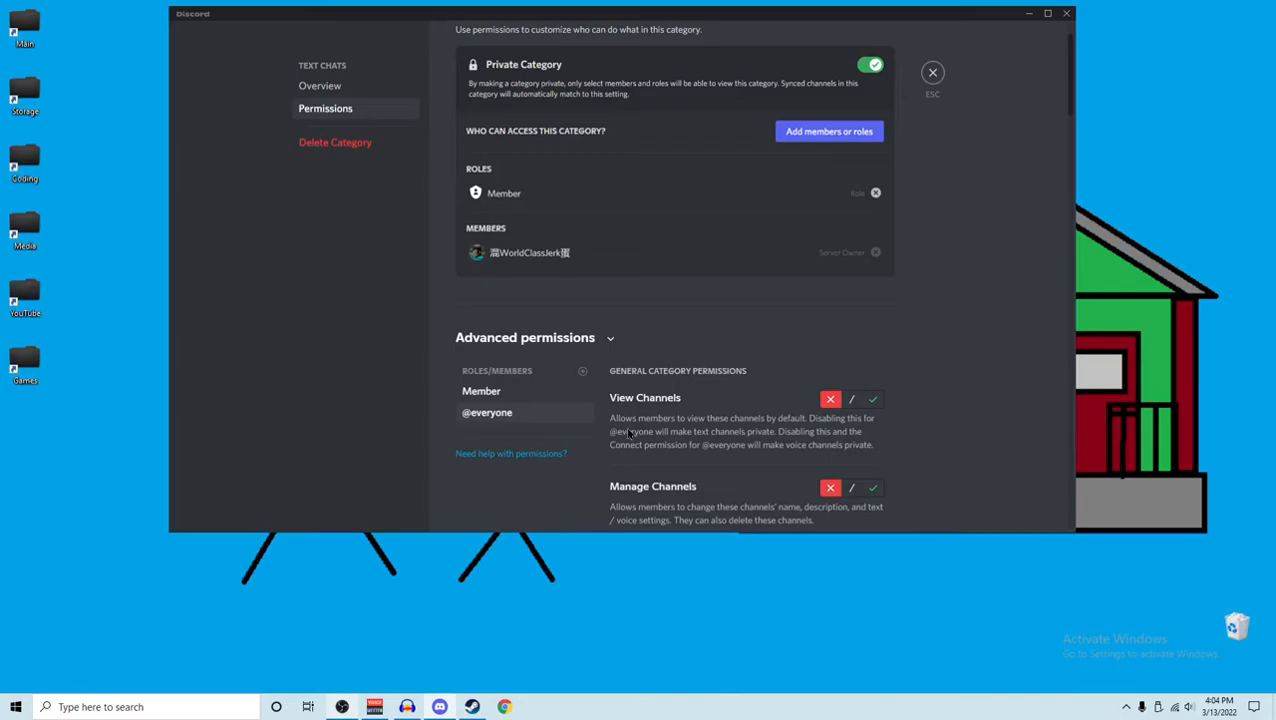
pyautogui.scroll(-10, 853, 375)
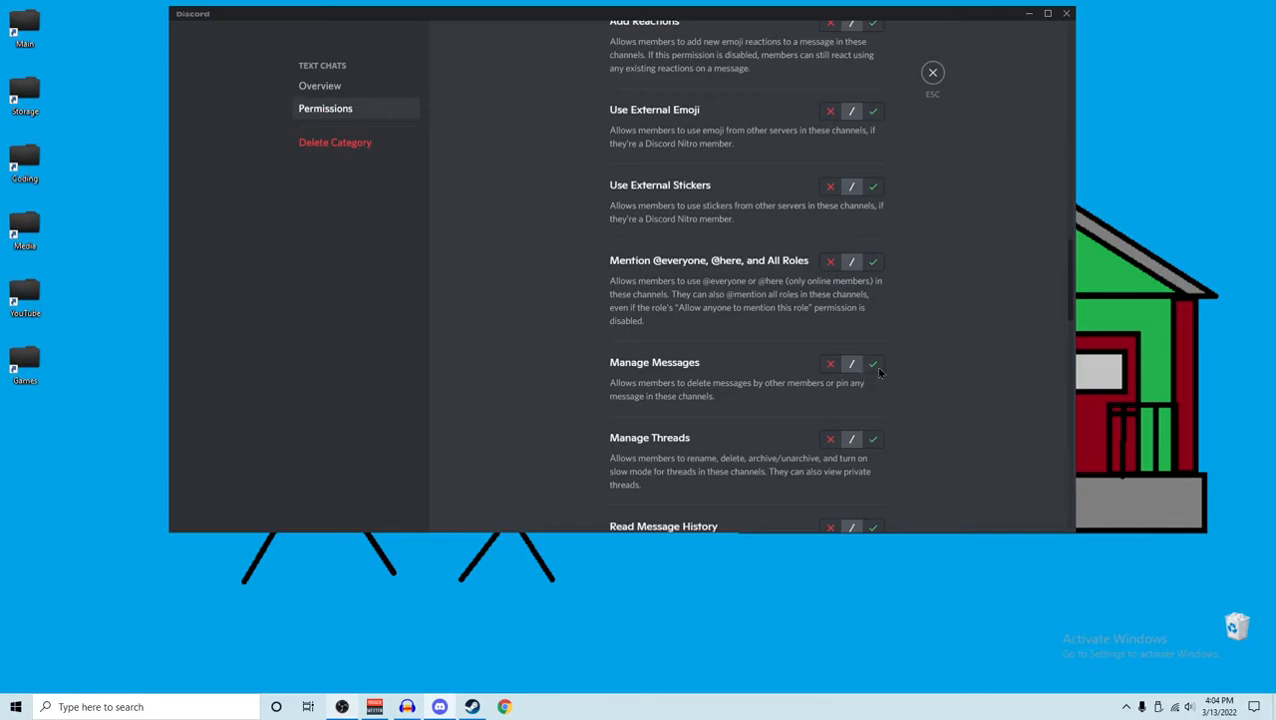
pyautogui.click(873, 364)
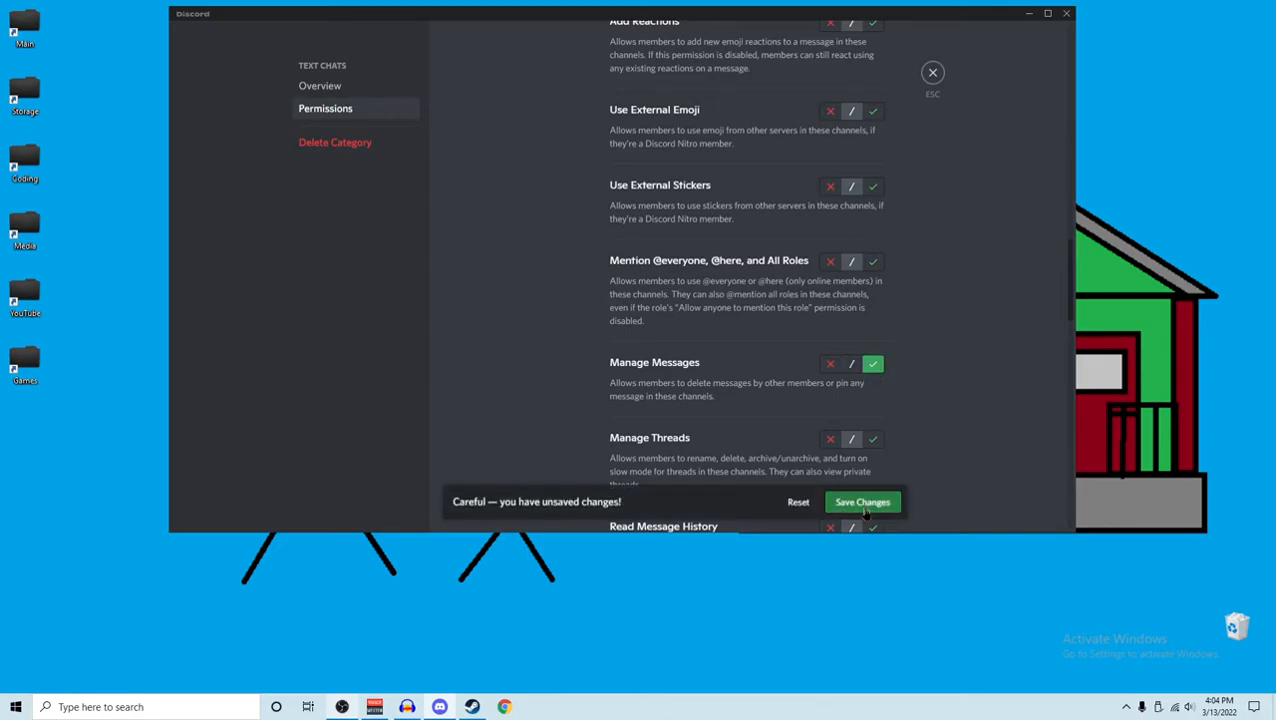
pyautogui.click(863, 503)
# Allow Moderator View Channels in the Text Chats category, save the change, and close the category settings
pyautogui.moveTo(1070, 283); pyautogui.dragTo(1085, 90)
pyautogui.click(873, 332)
pyautogui.click(863, 502)
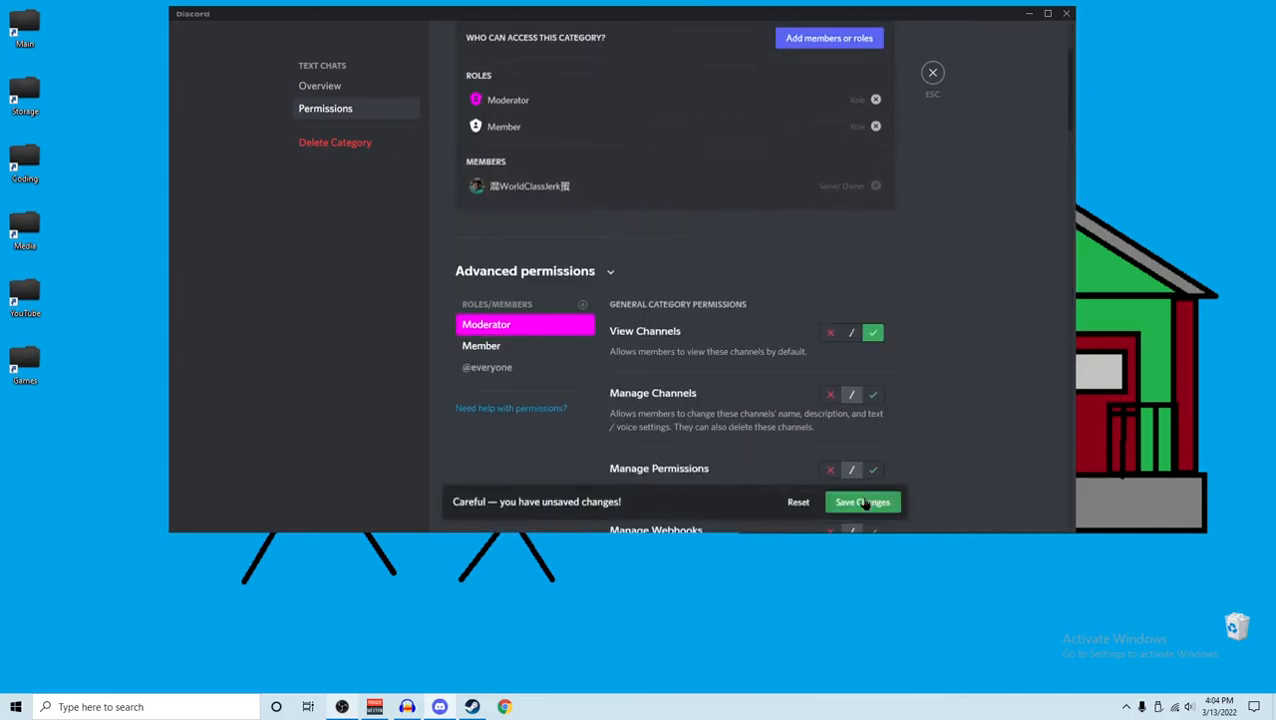
pyautogui.scroll(-6, 738, 365)
pyautogui.scroll(-5, 830, 345)
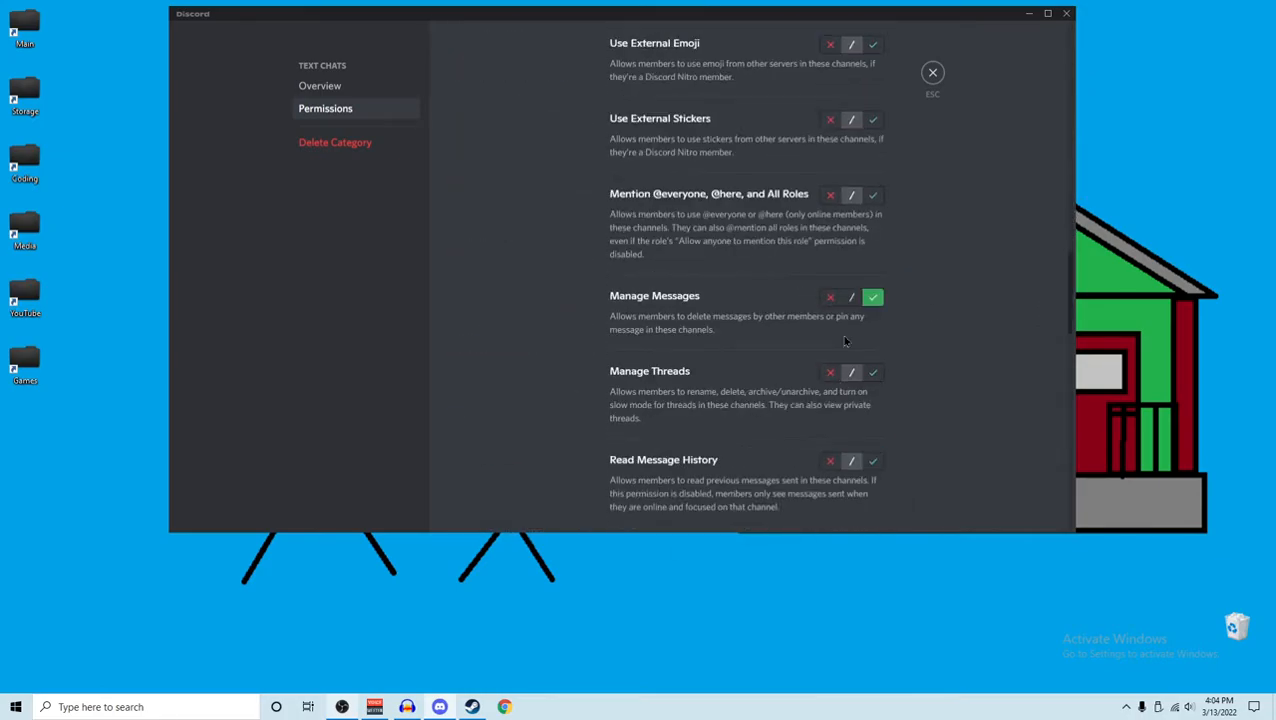
pyautogui.scroll(15, 900, 290)
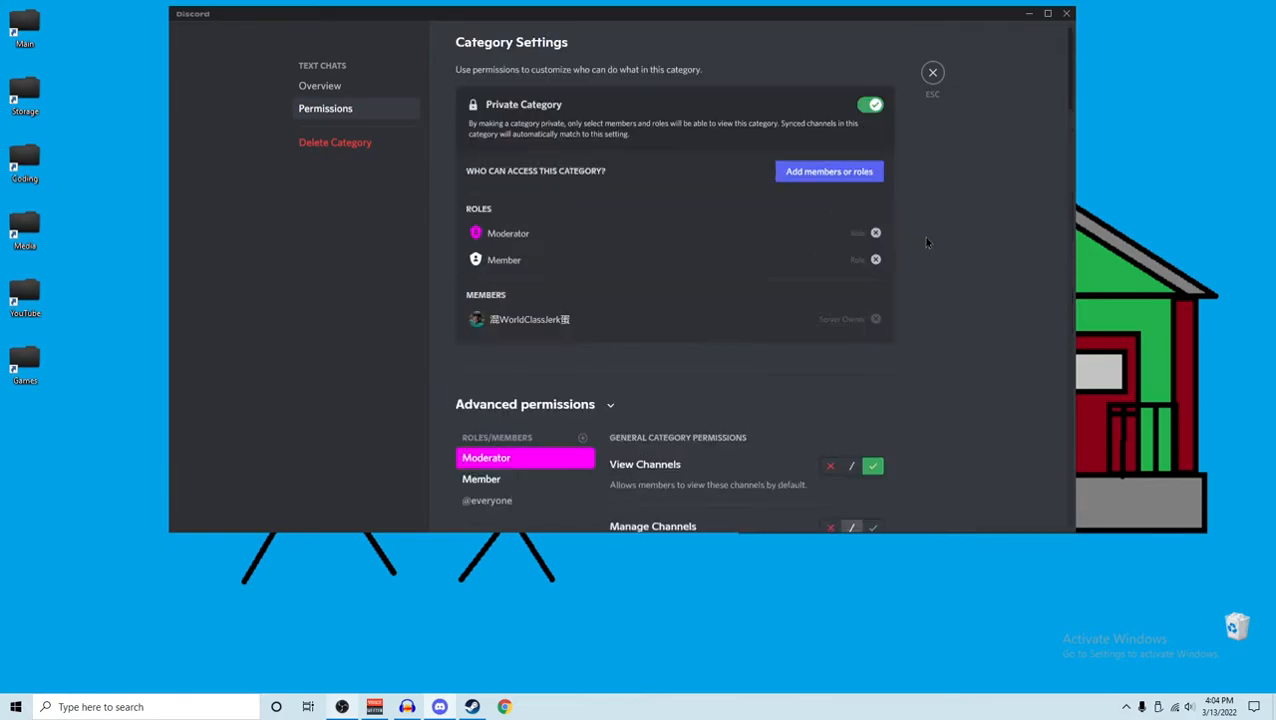
pyautogui.click(932, 72)
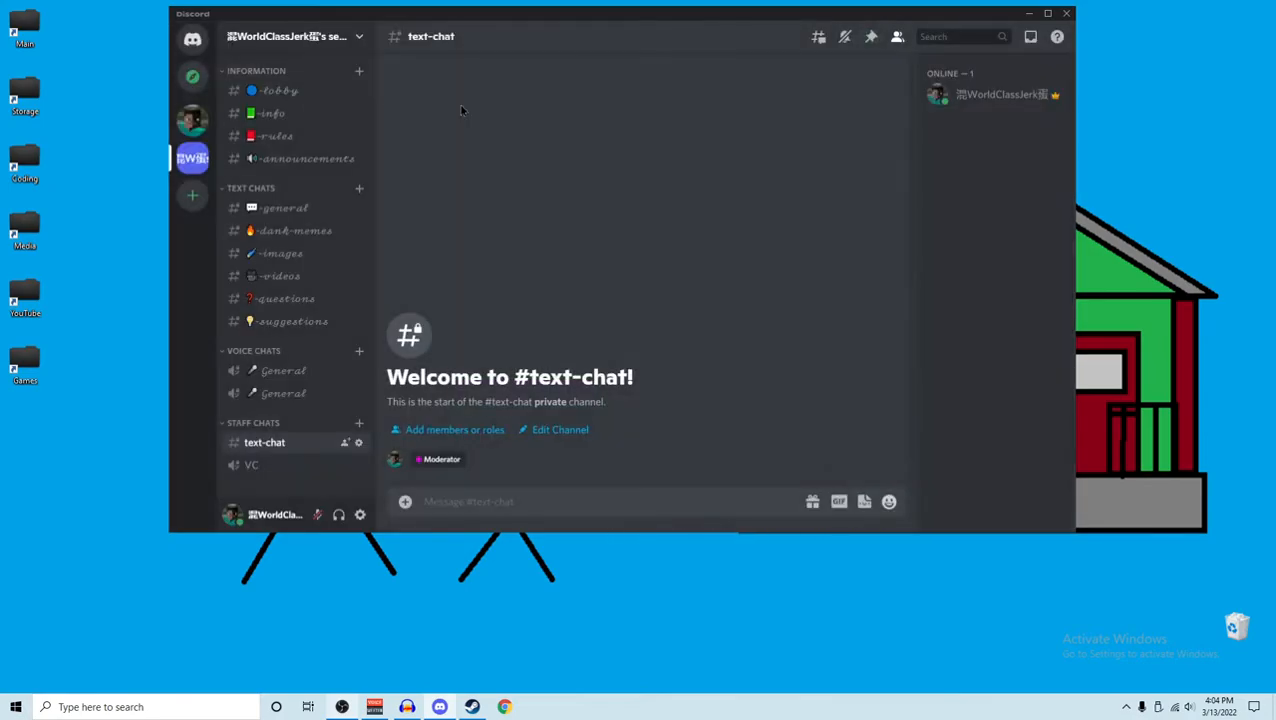
# Add the Moderator role to the Information category permissions, allow it View Channels, and save and close the settings
pyautogui.rightClick(305, 75)
pyautogui.click(356, 221)
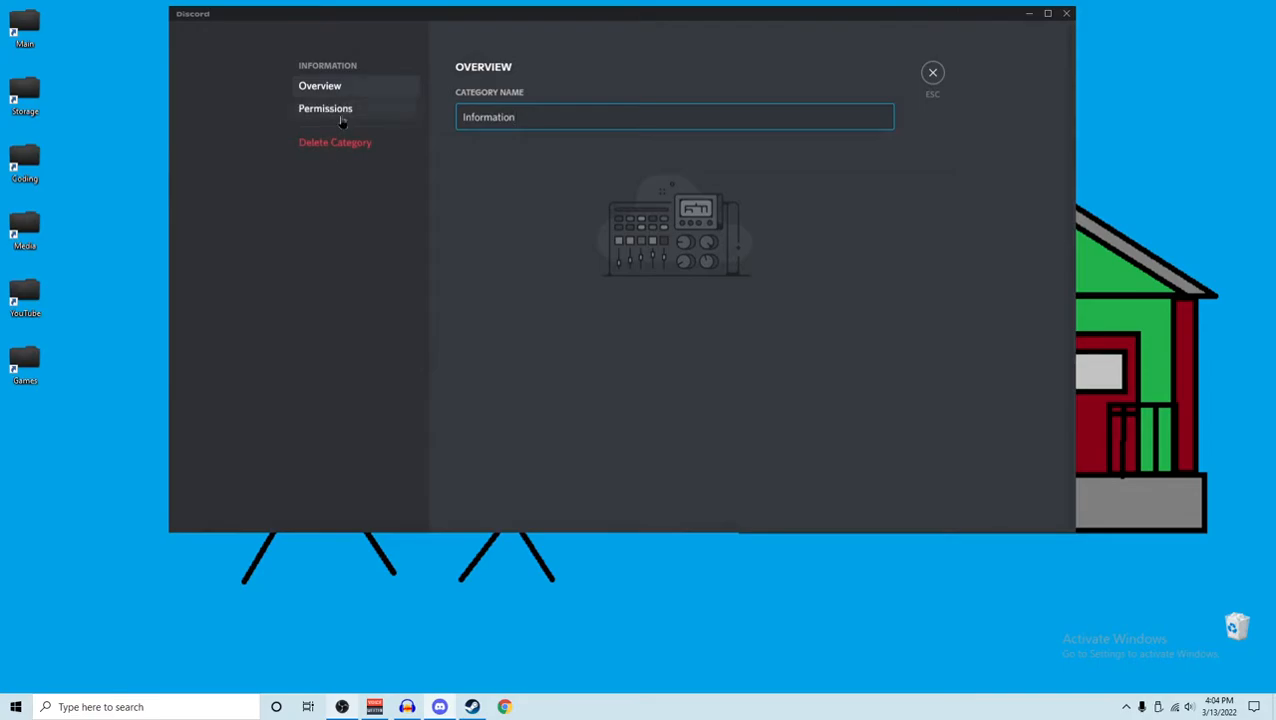
pyautogui.click(335, 112)
pyautogui.scroll(-1, 511, 270)
pyautogui.scroll(-2, 511, 270)
pyautogui.click(582, 237)
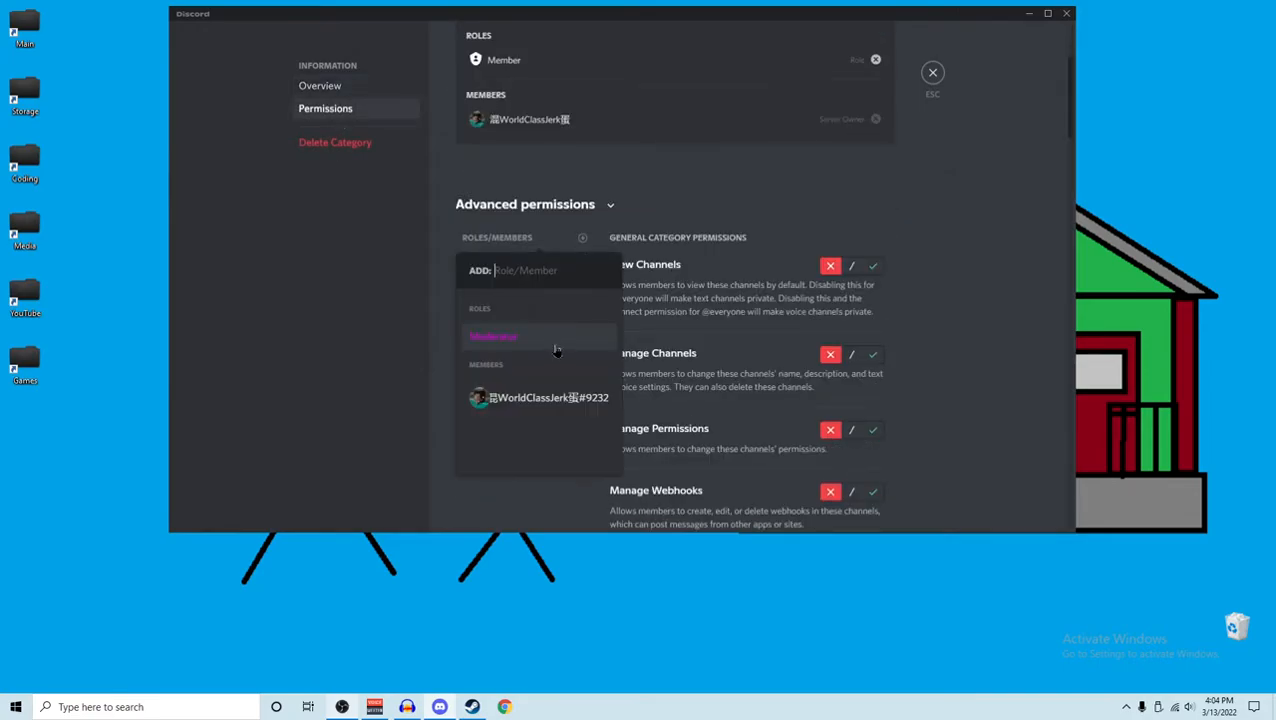
pyautogui.click(553, 340)
pyautogui.click(871, 267)
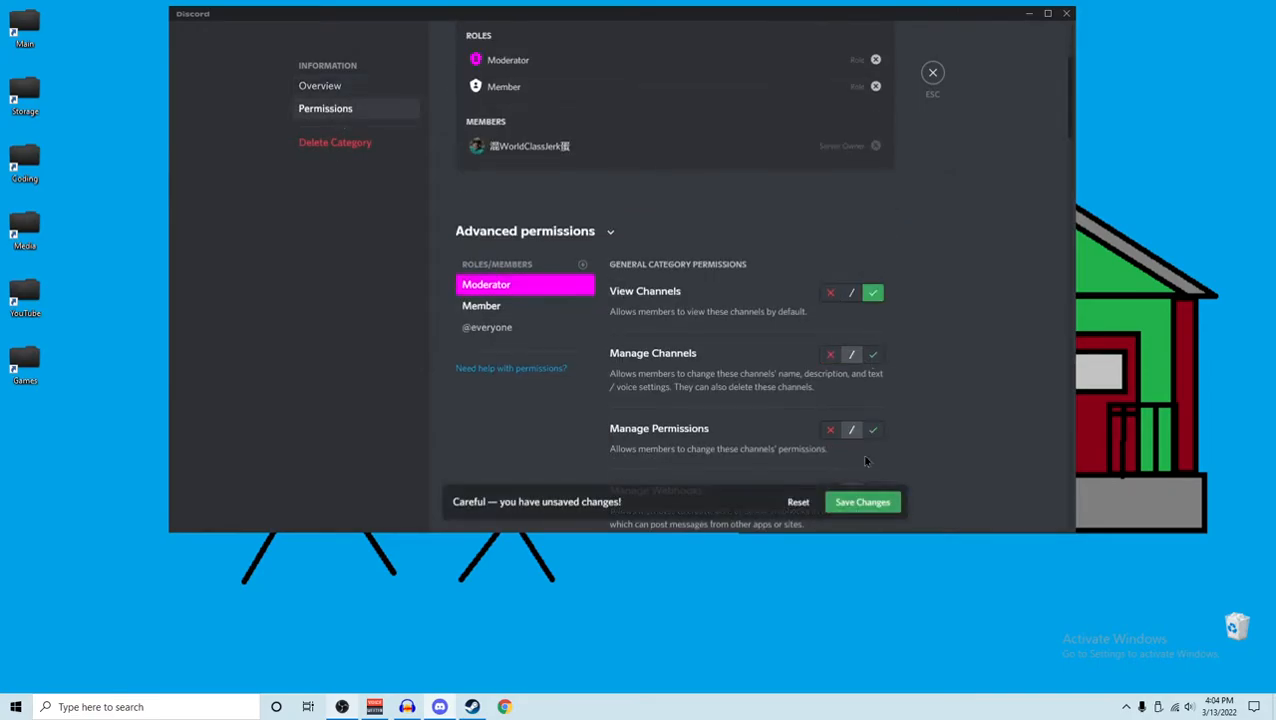
pyautogui.click(862, 503)
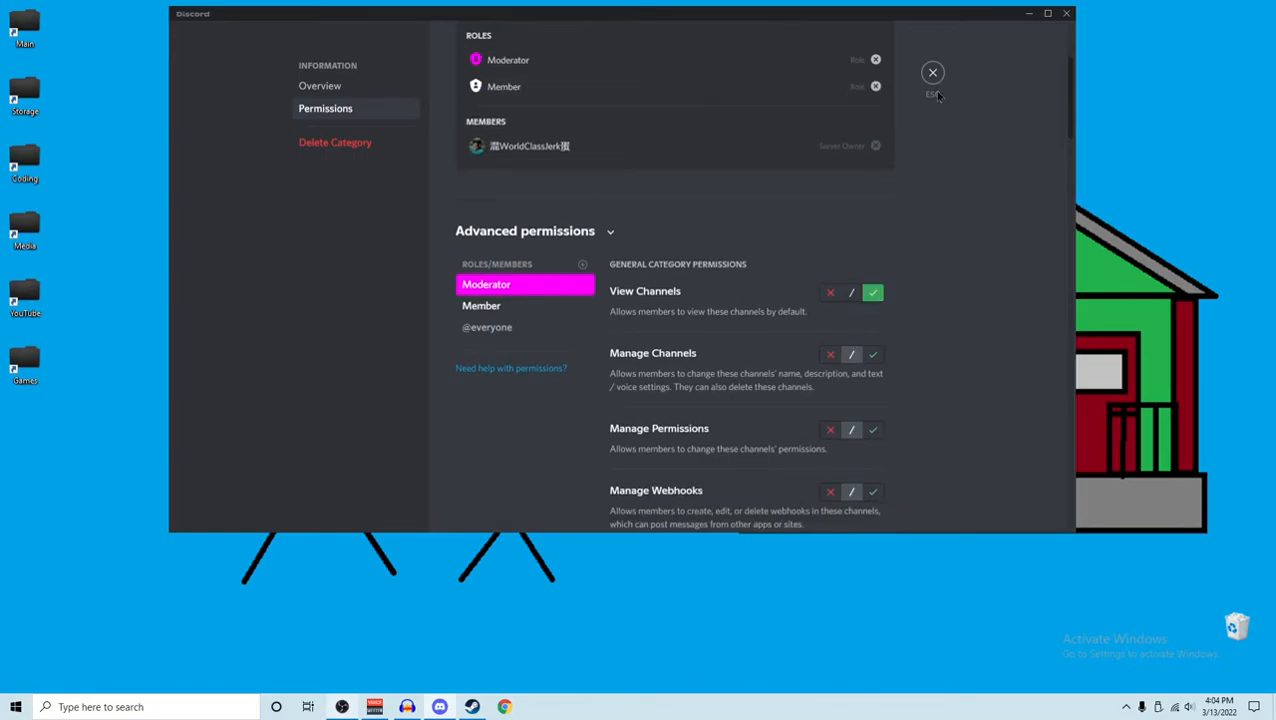
pyautogui.click(932, 74)
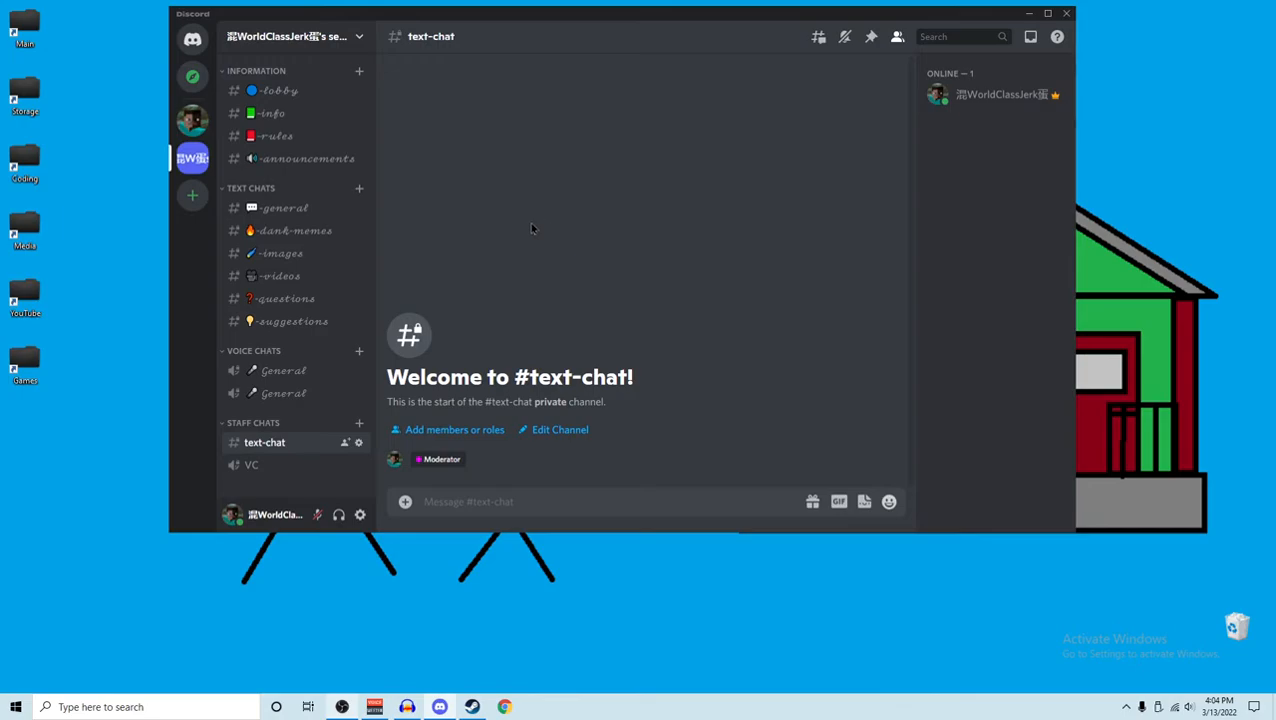
# Open the server's role settings and preview the server as the Moderator role
pyautogui.click(345, 38)
pyautogui.click(318, 124)
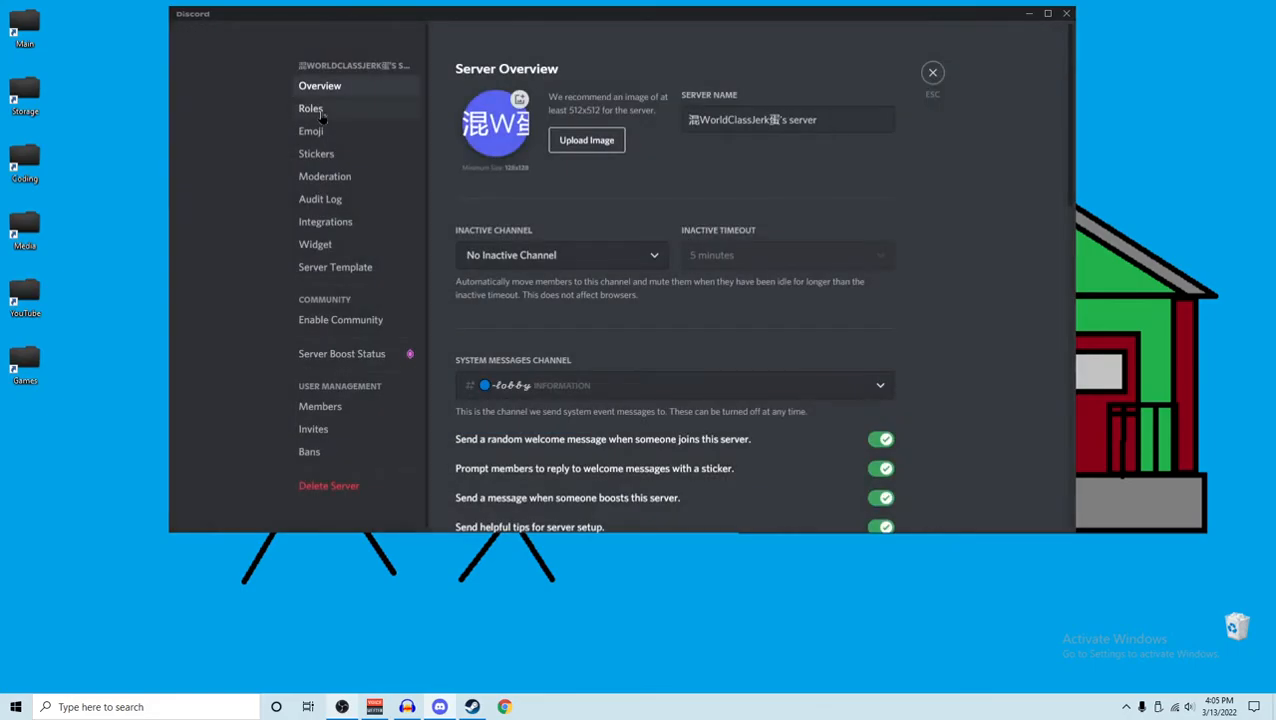
pyautogui.click(311, 108)
pyautogui.click(882, 293)
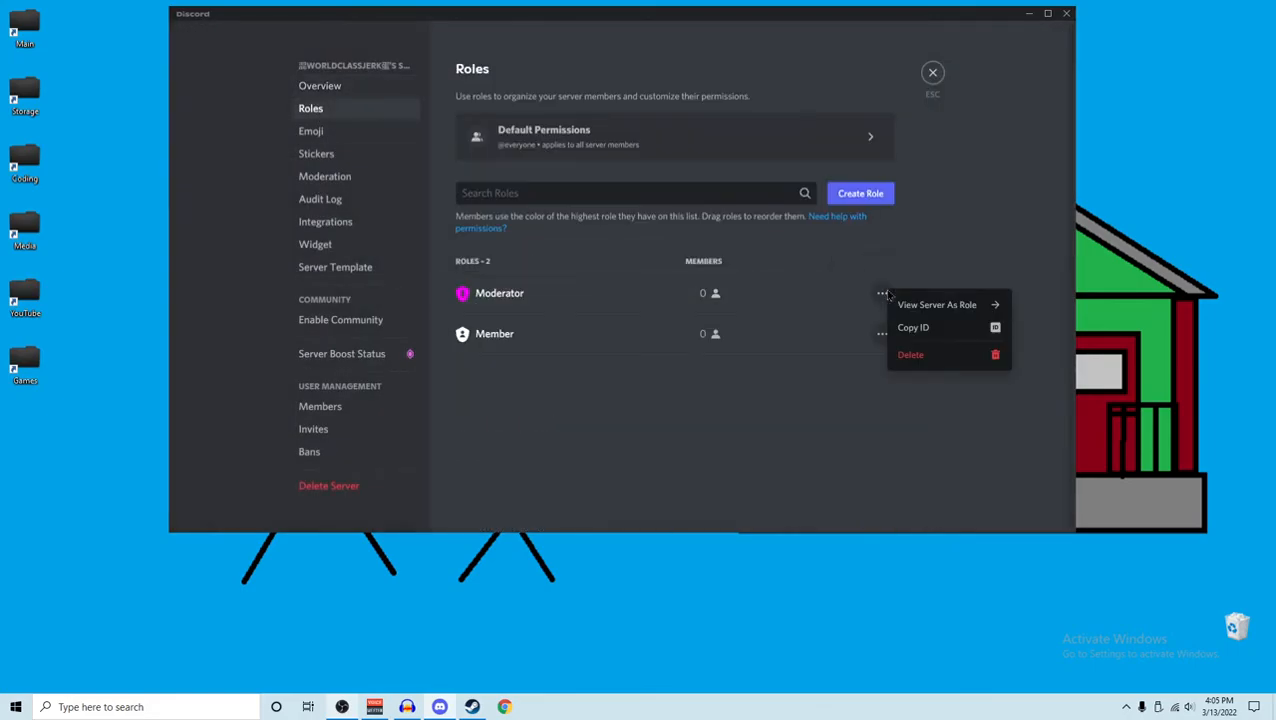
pyautogui.click(882, 294)
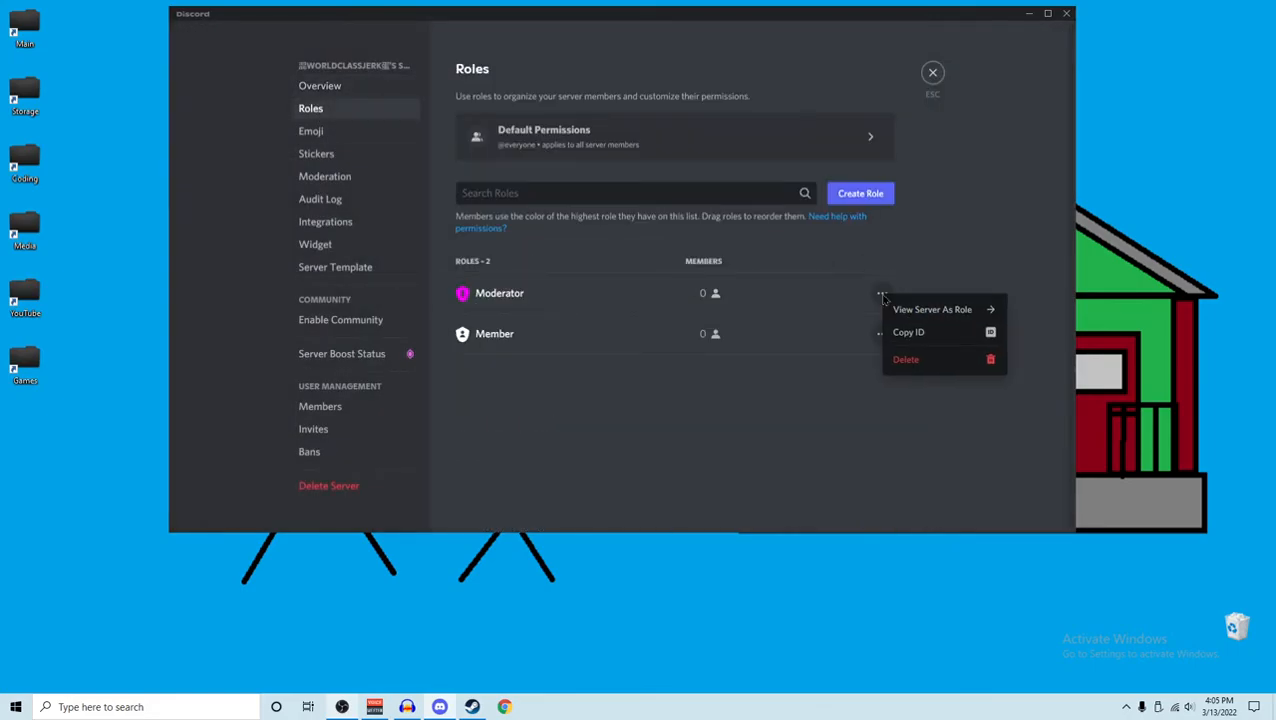
pyautogui.click(931, 310)
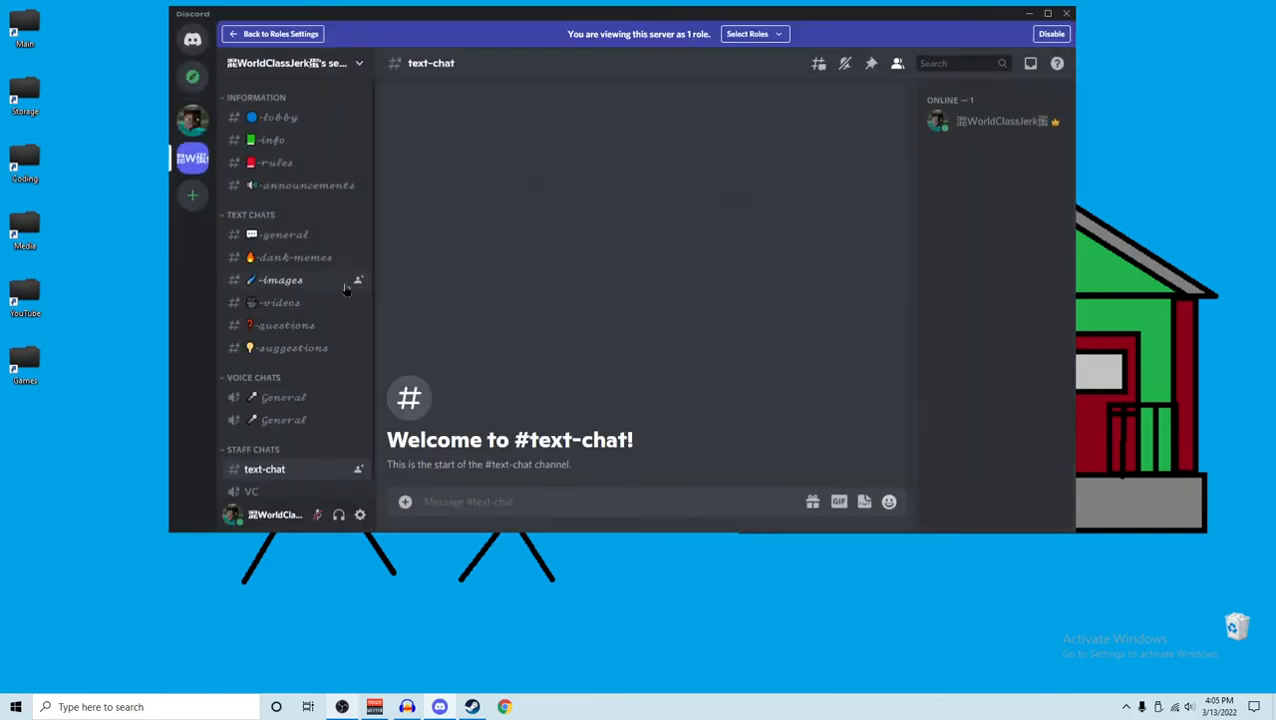
# Check the Text Chats, Information and Staff Chats channels for viewing and messaging access in the Moderator preview
pyautogui.scroll(-1, 312, 307)
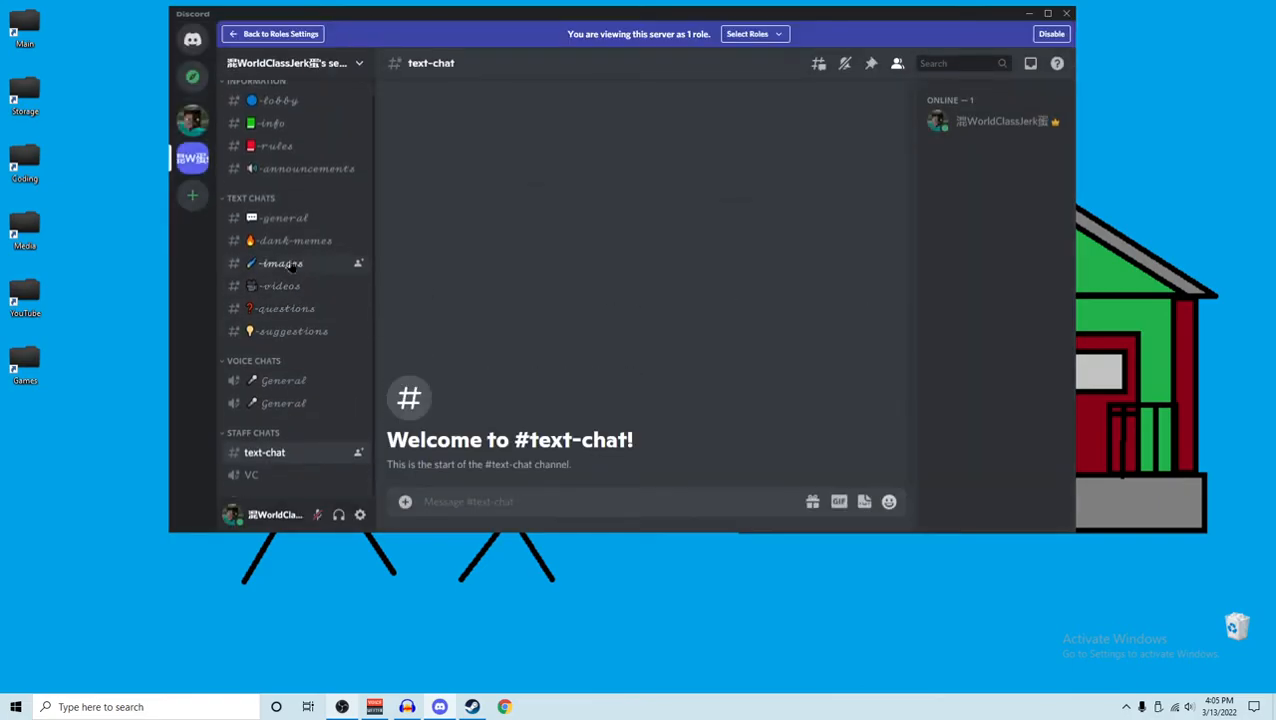
pyautogui.click(283, 228)
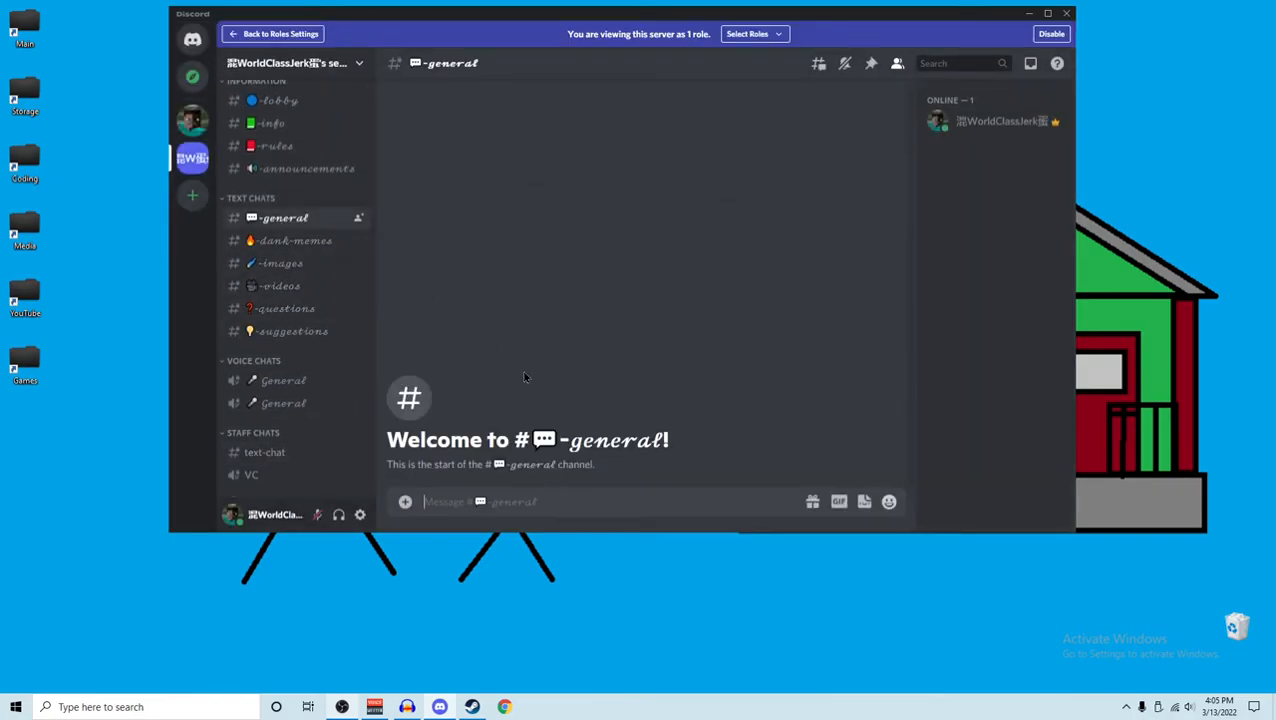
pyautogui.click(300, 240)
pyautogui.hotkey('alt', 'Down')
pyautogui.hotkey('alt', 'Down')
pyautogui.hotkey('alt', 'Down')
pyautogui.hotkey('alt', 'Down')
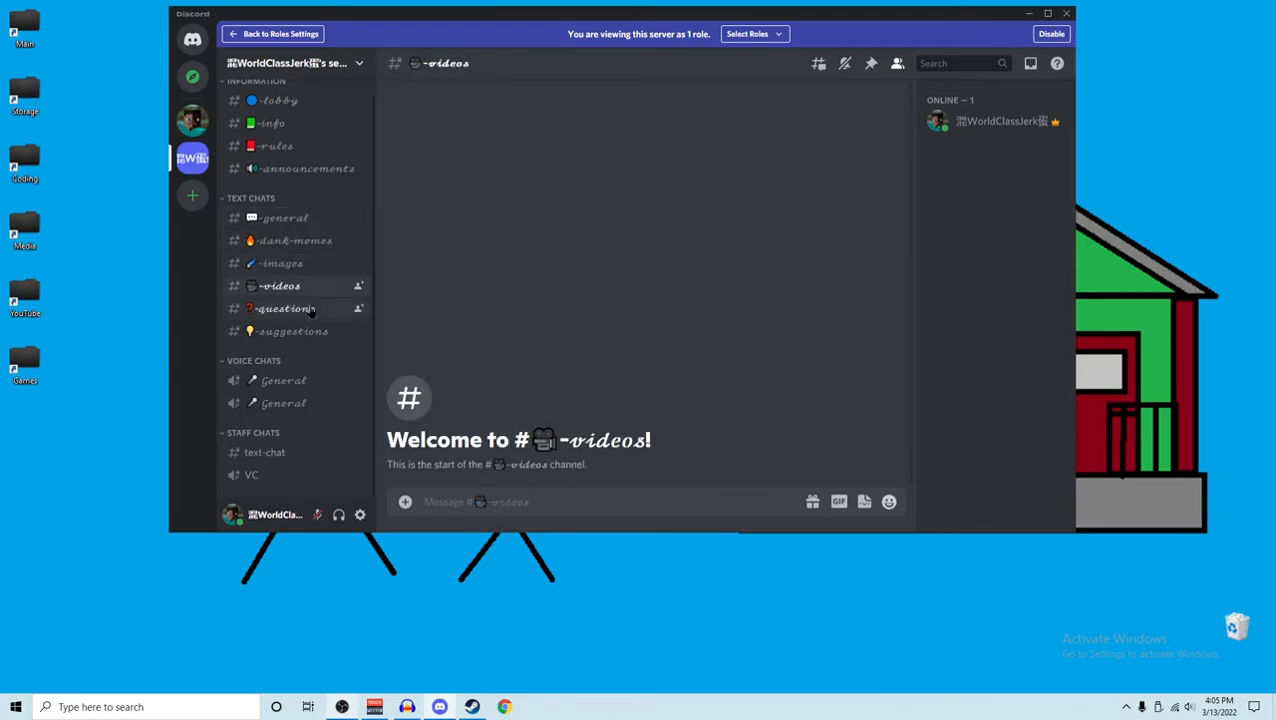
pyautogui.click(300, 170)
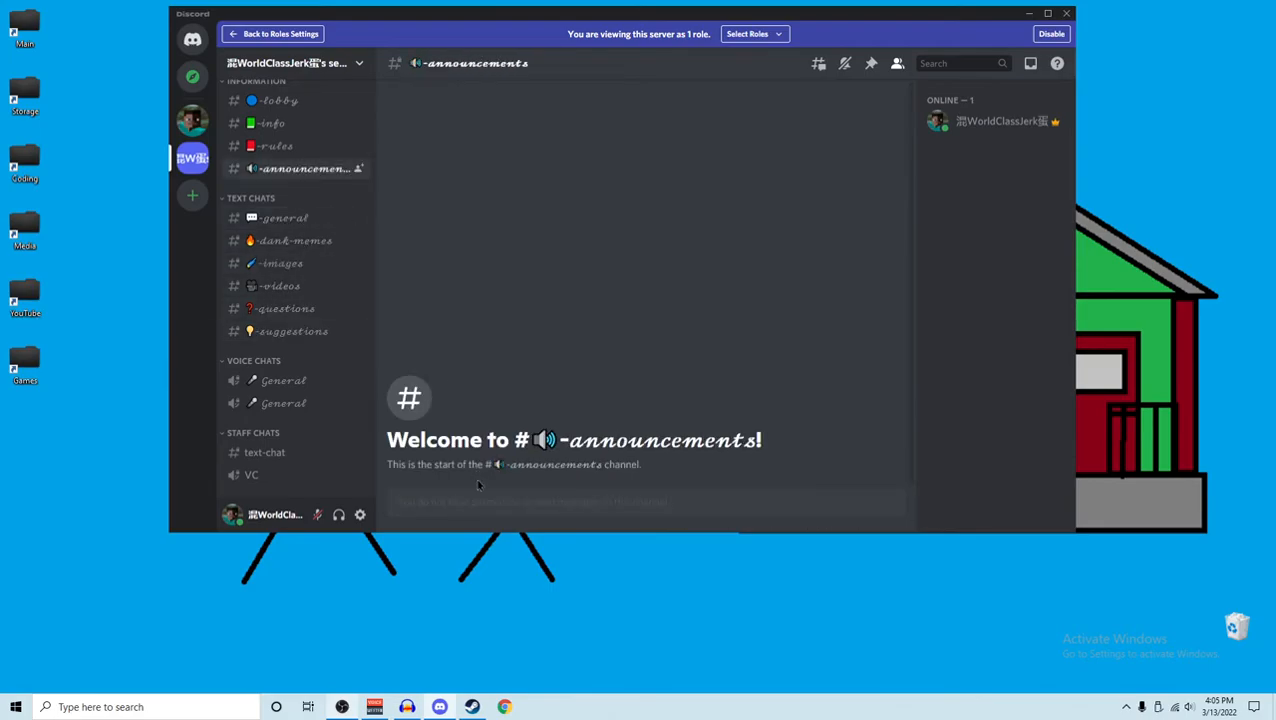
pyautogui.click(276, 146)
pyautogui.click(265, 452)
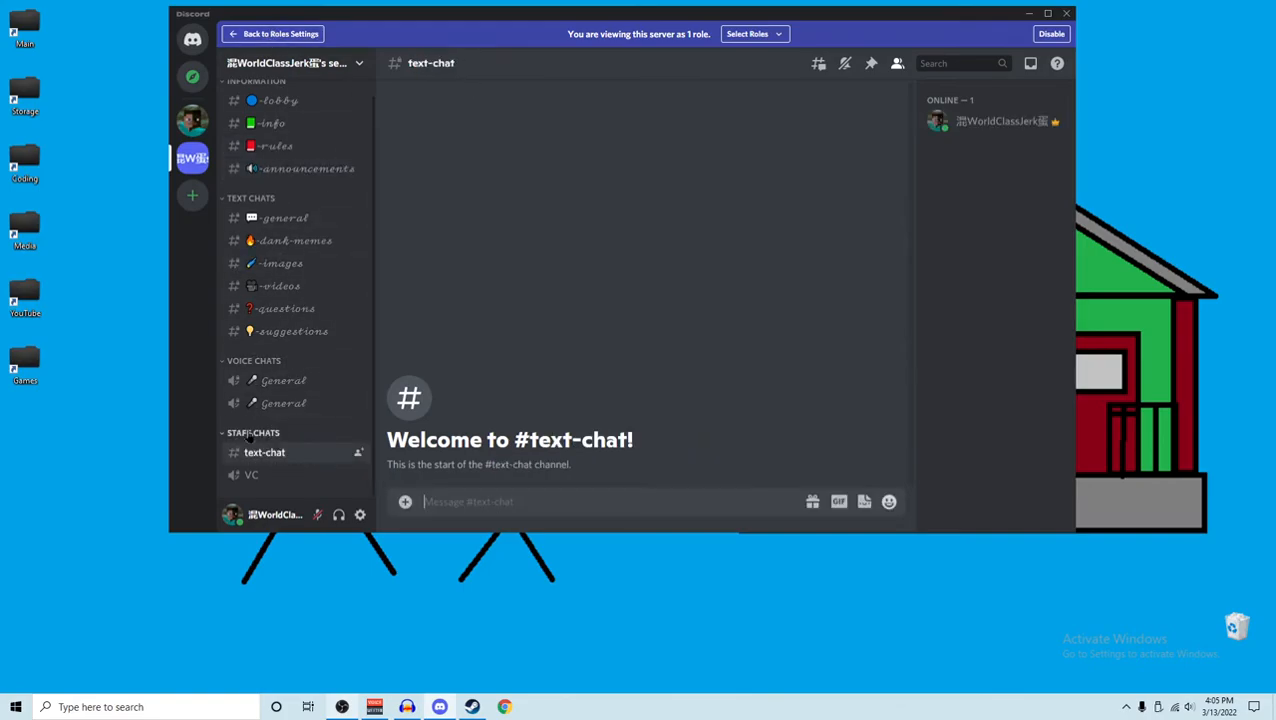
# Preview the server as the Member role, check its Information and Text Chats channels, and exit the preview
pyautogui.click(272, 34)
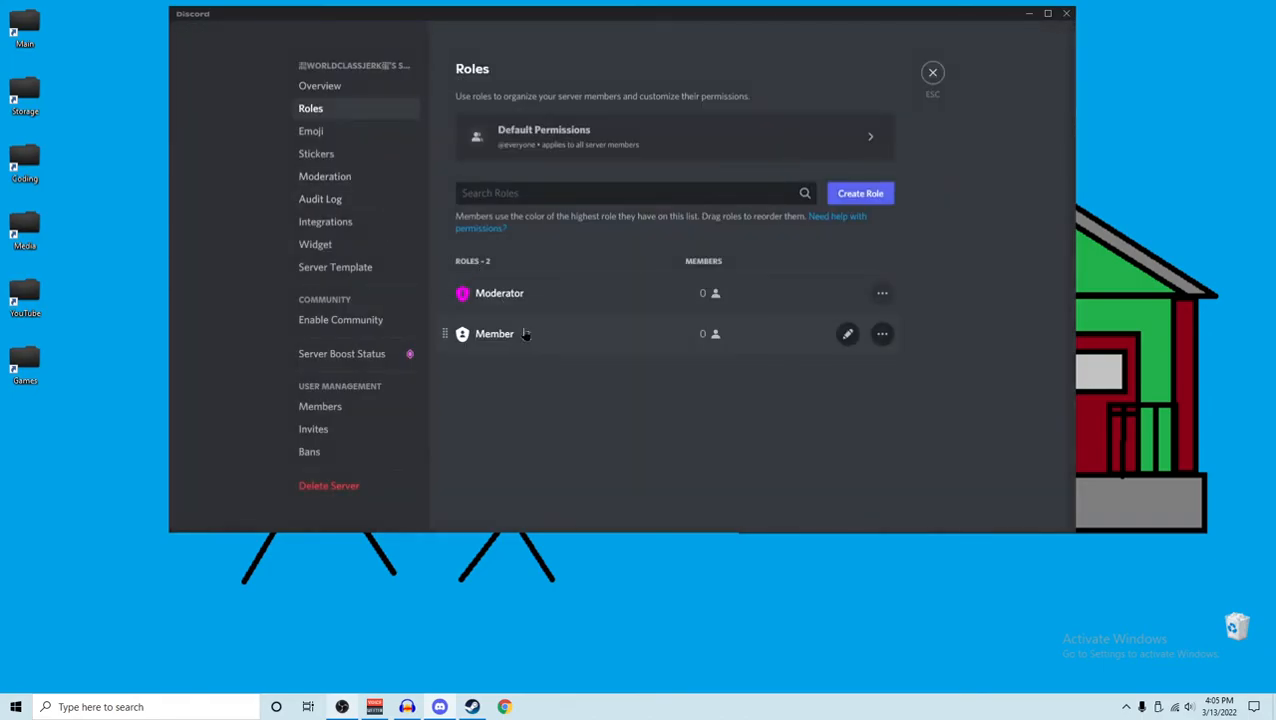
pyautogui.click(882, 334)
pyautogui.click(910, 353)
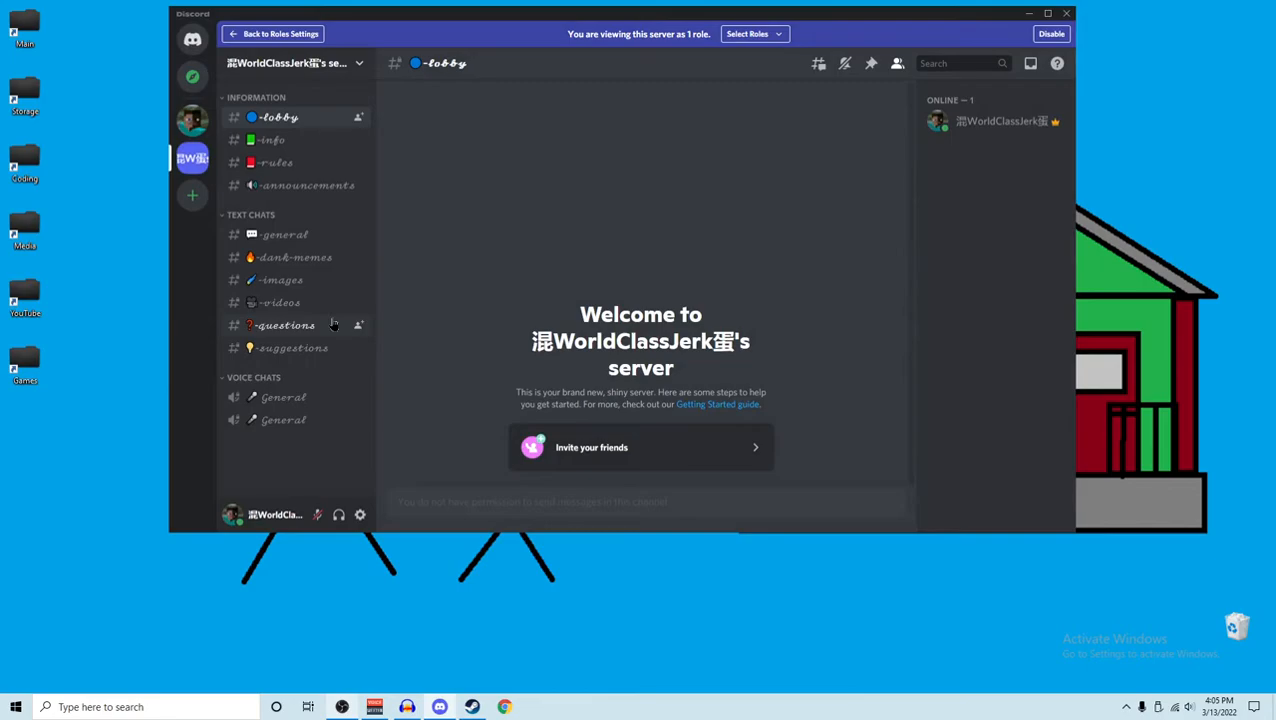
pyautogui.click(271, 140)
pyautogui.click(285, 234)
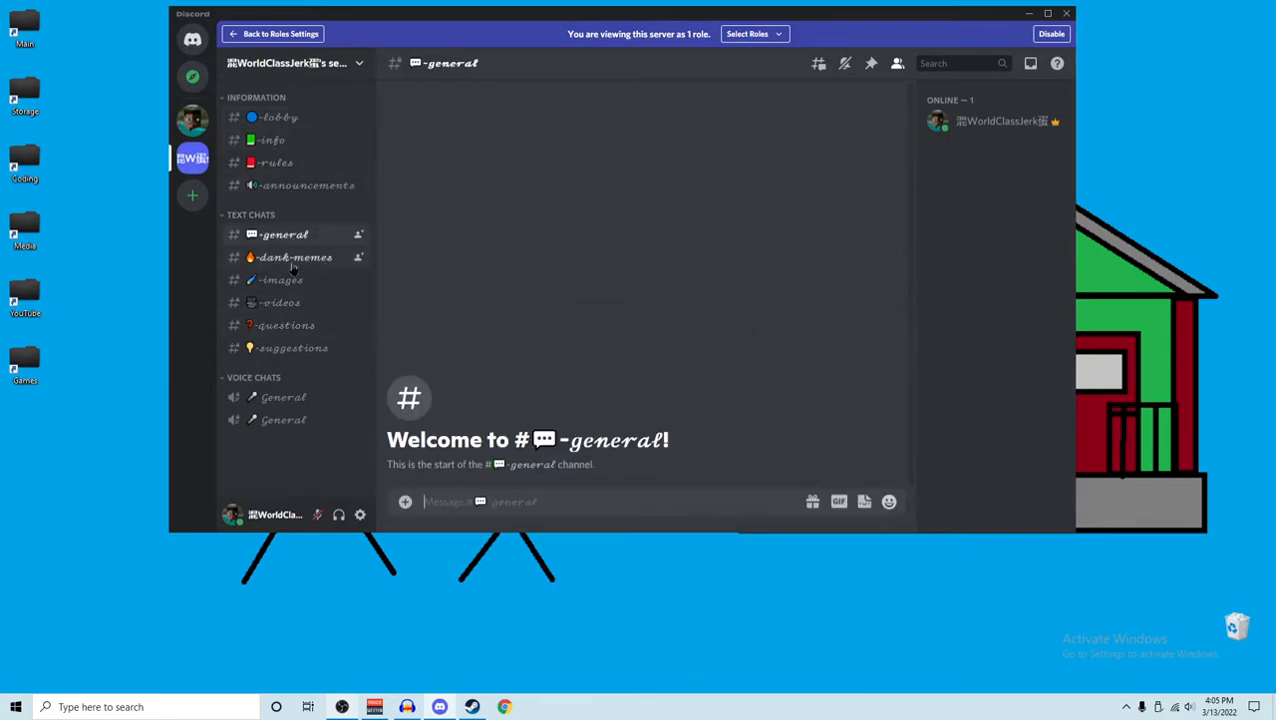
pyautogui.click(292, 259)
pyautogui.click(285, 325)
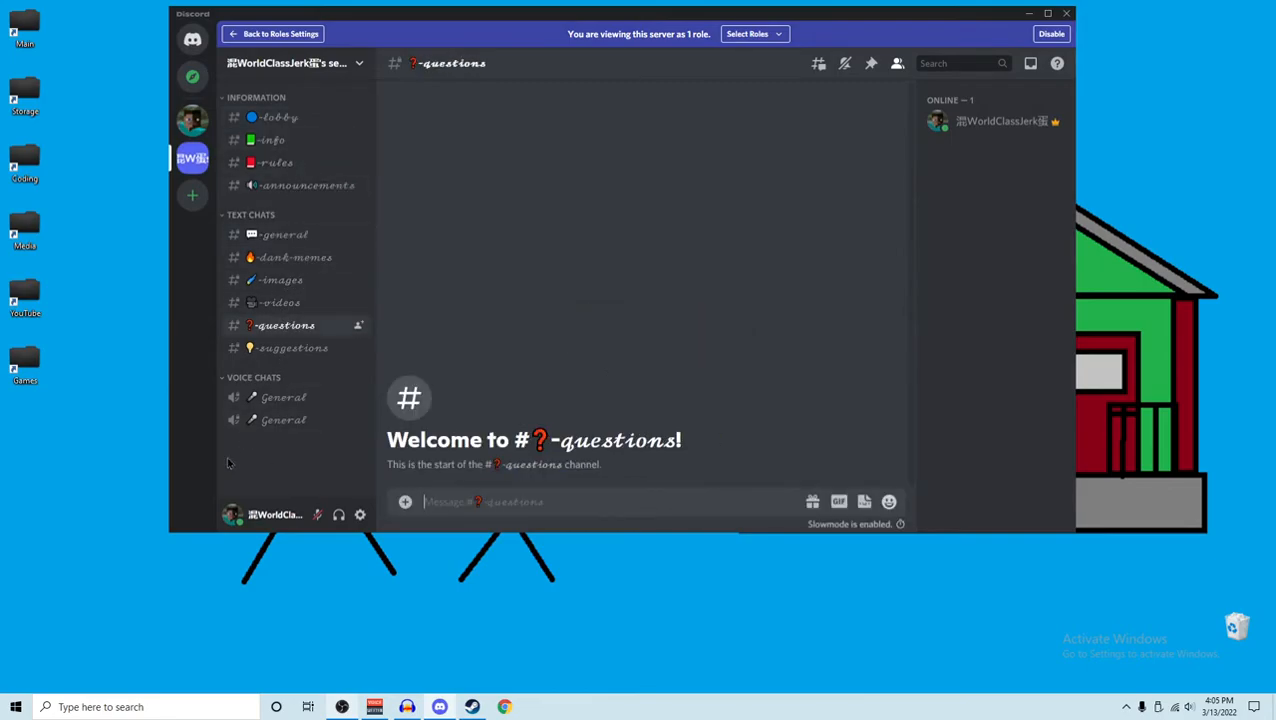
pyautogui.click(1051, 33)
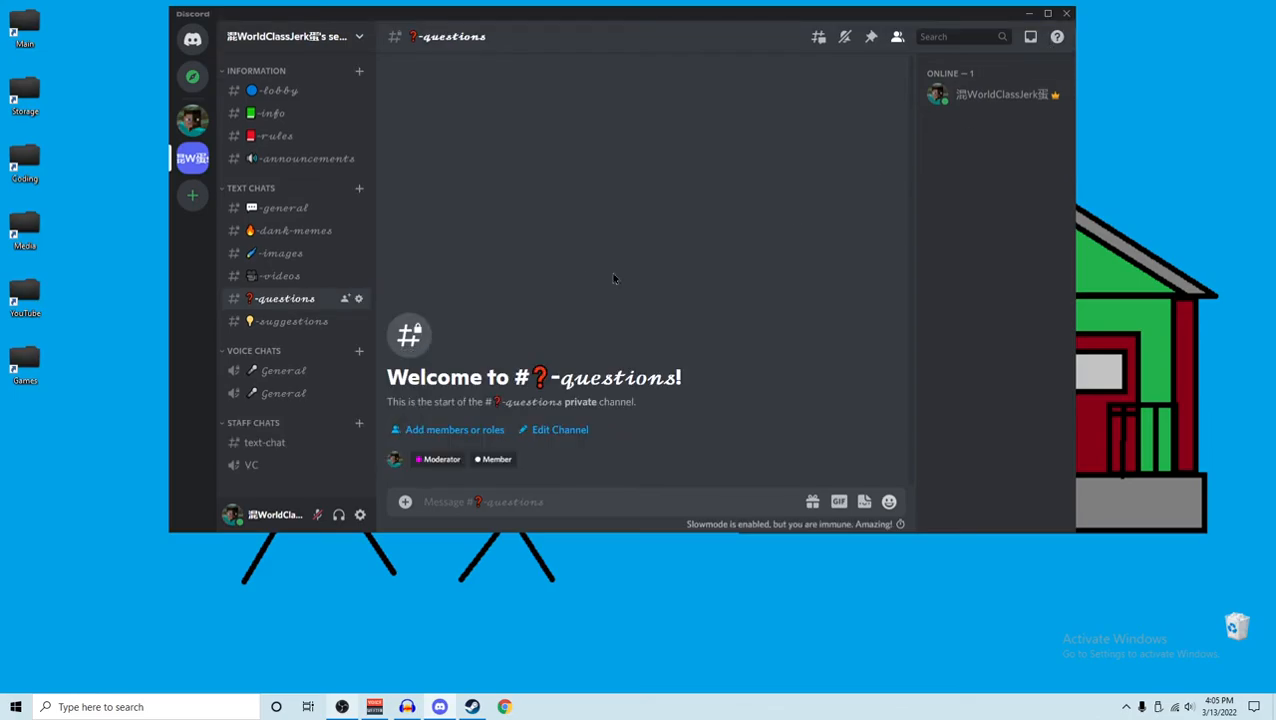
# Assign the Member role and the Moderator role to the server owner in the member list
pyautogui.rightClick(966, 96)
pyautogui.moveTo(900, 234)
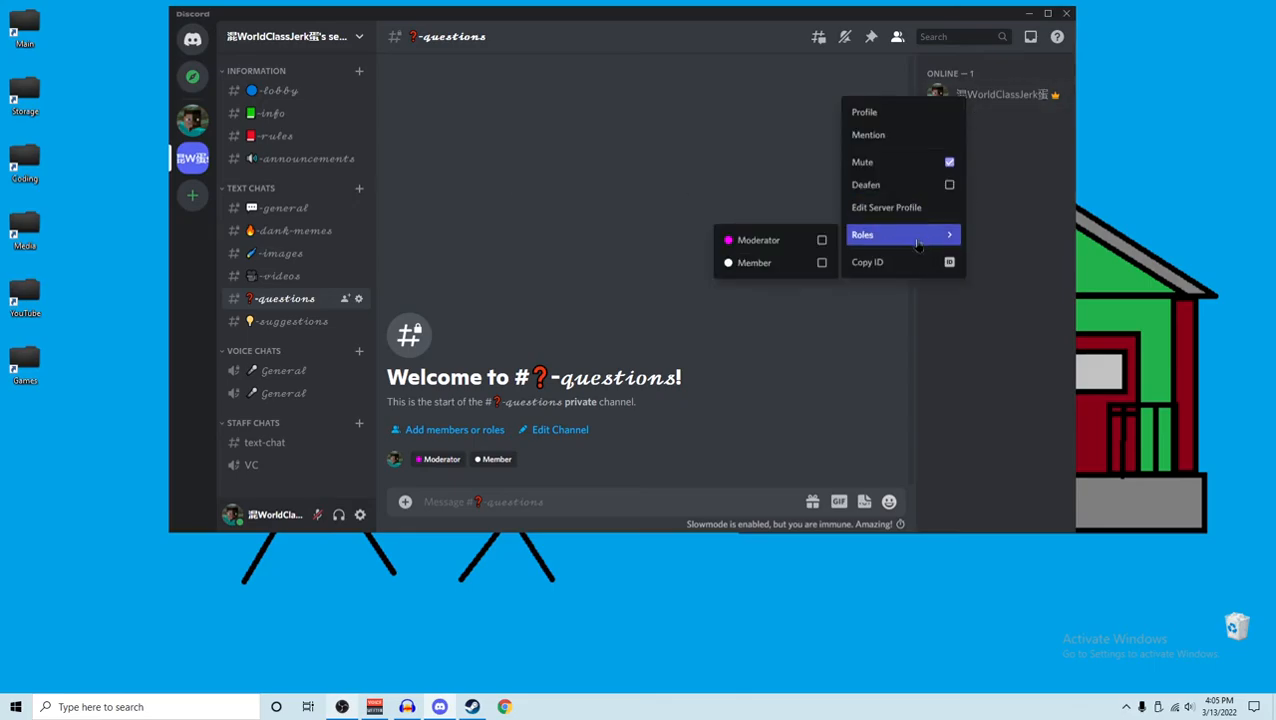
pyautogui.click(821, 262)
pyautogui.click(870, 165)
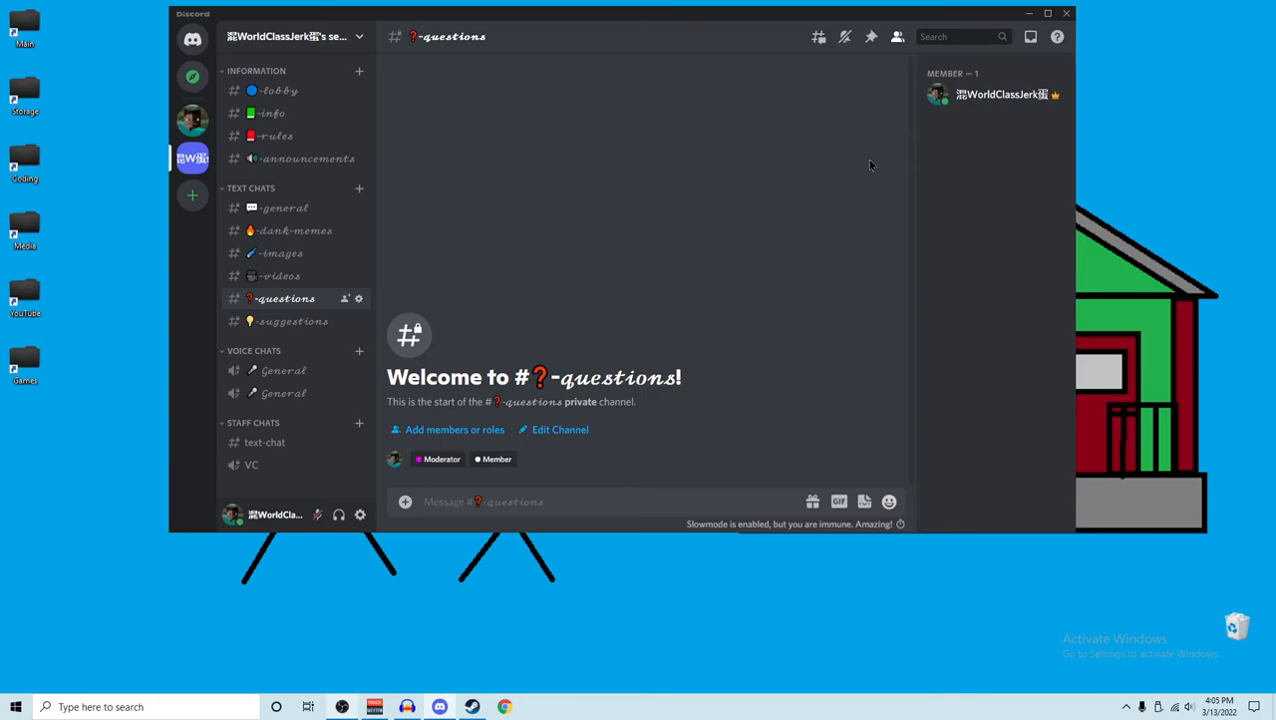
pyautogui.rightClick(993, 107)
pyautogui.moveTo(900, 239)
pyautogui.click(798, 246)
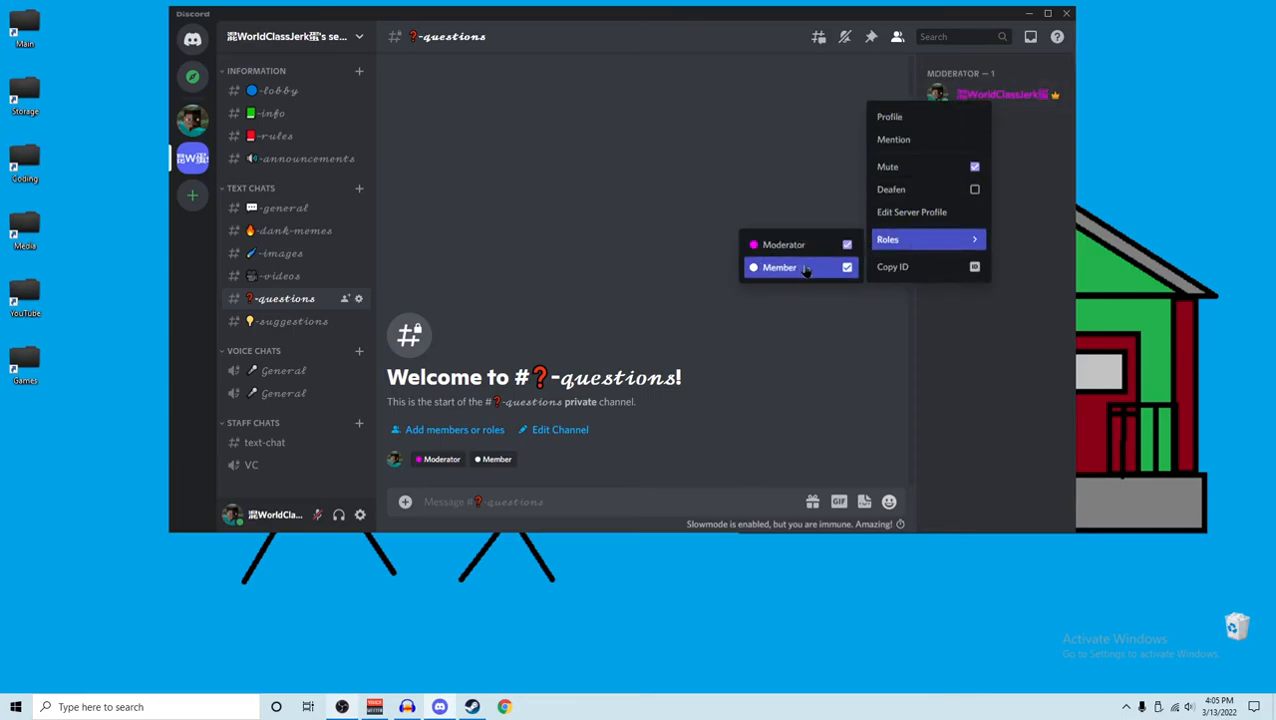
# Remove the Member and Moderator roles from the server owner
pyautogui.click(710, 204)
pyautogui.rightClick(958, 100)
pyautogui.moveTo(885, 246)
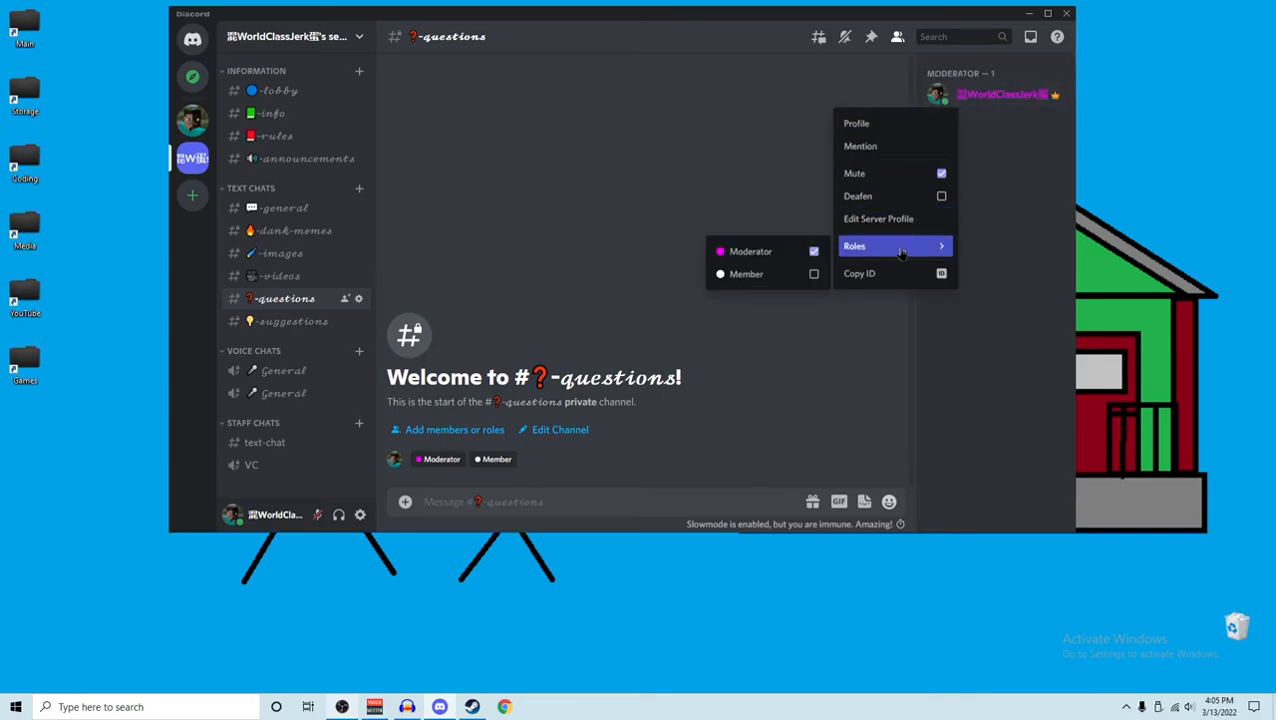
pyautogui.click(806, 252)
pyautogui.click(741, 173)
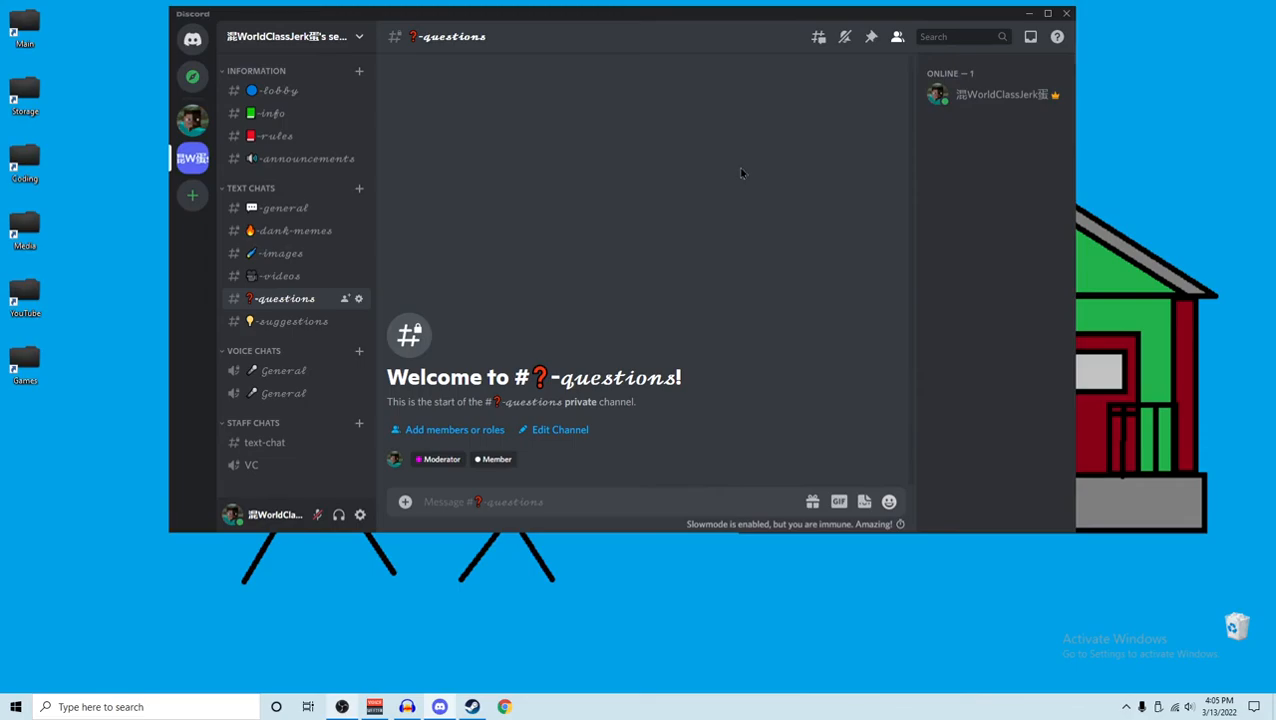